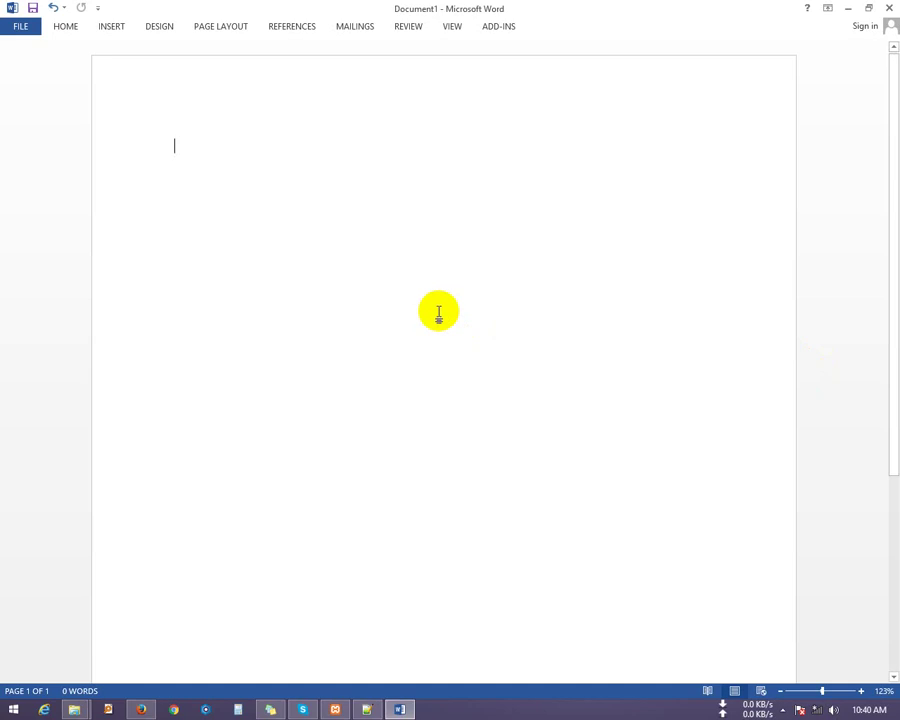
# - Pin the INSERT ribbon and choose Draw Text Box from the Text Box gallery
pyautogui.click(106, 26)
pyautogui.hotkey('ctrl', 'F1')
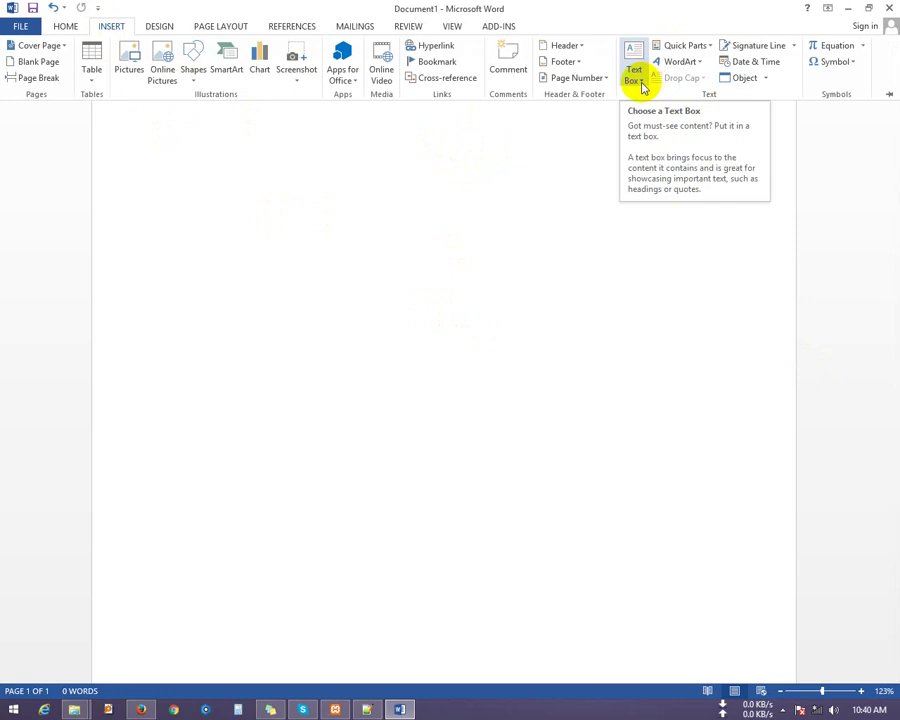
pyautogui.click(640, 84)
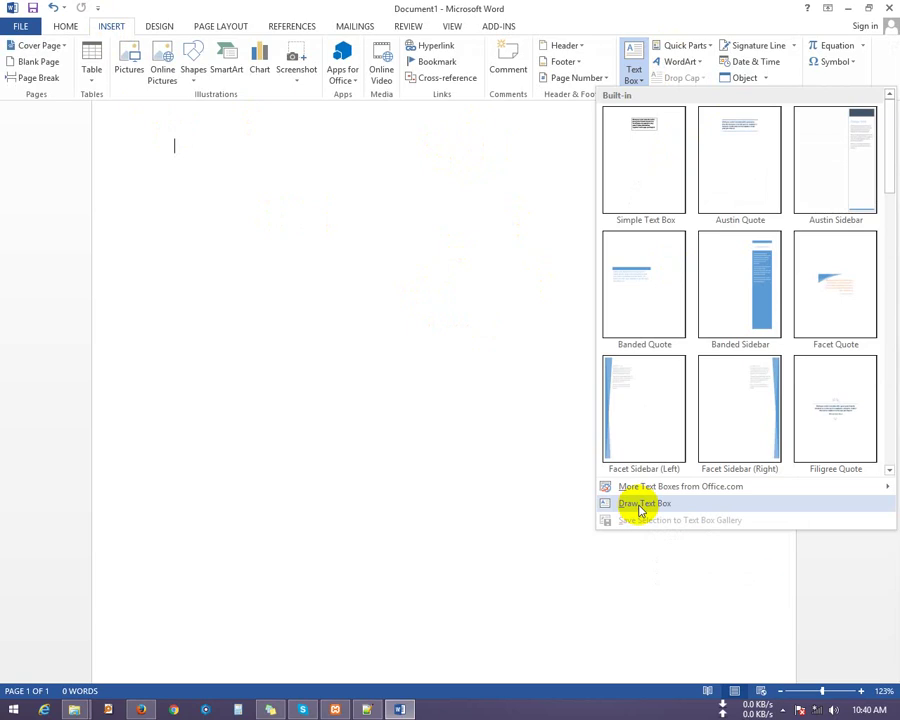
pyautogui.click(640, 506)
# - Draw a 1.86" × 5.42" text box across the upper page and bring up Change Shape
pyautogui.moveTo(228, 216); pyautogui.dragTo(678, 370)
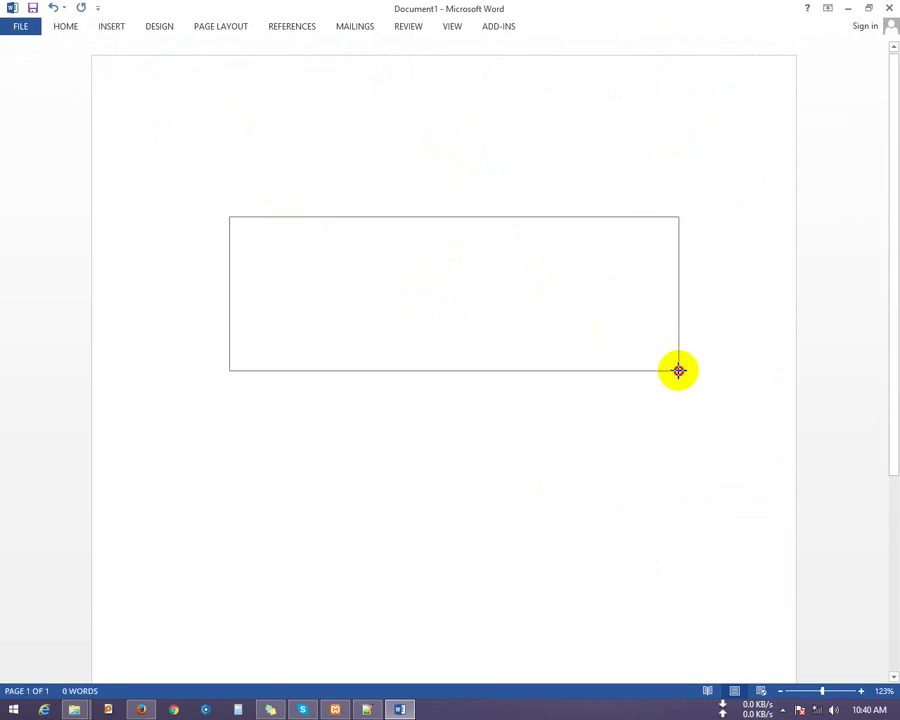
pyautogui.click(562, 28)
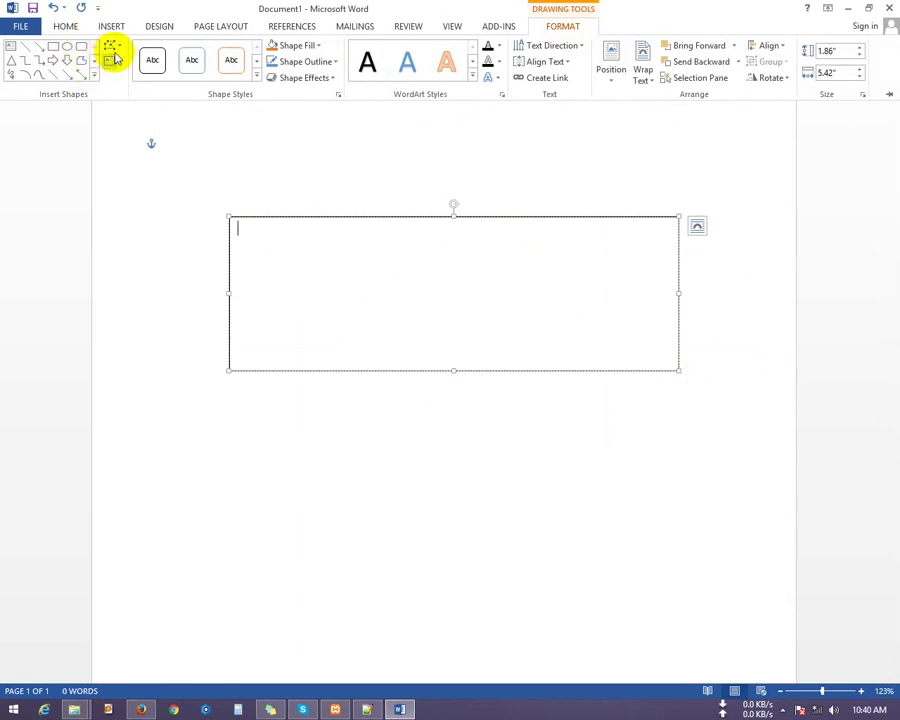
pyautogui.click(117, 46)
pyautogui.moveTo(170, 65)
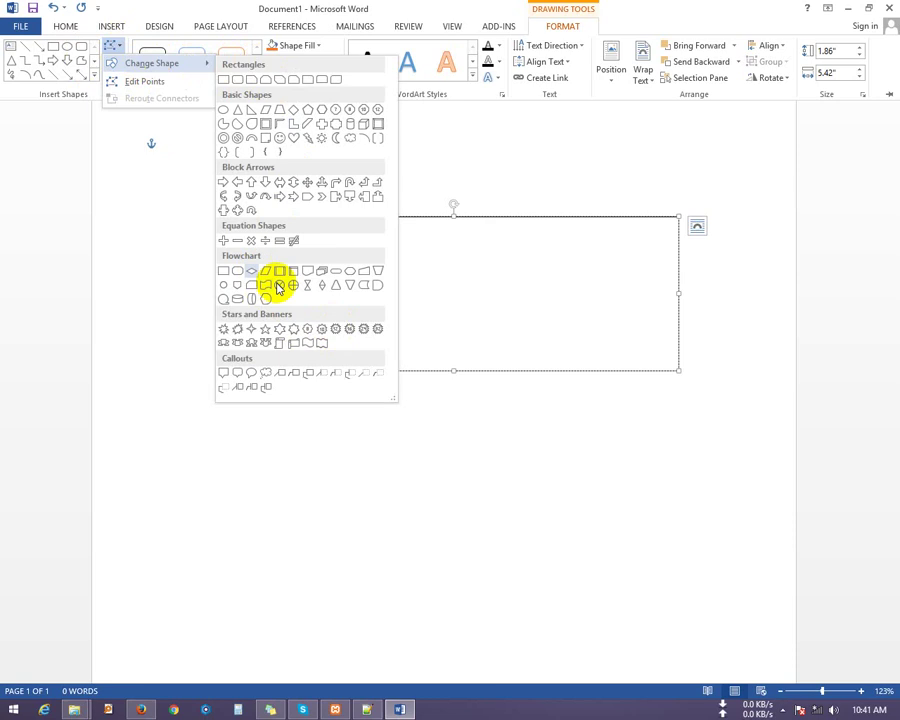
# - Change the text box to a Horizontal Scroll and type 'sdfsdfsdf' into it
pyautogui.click(294, 344)
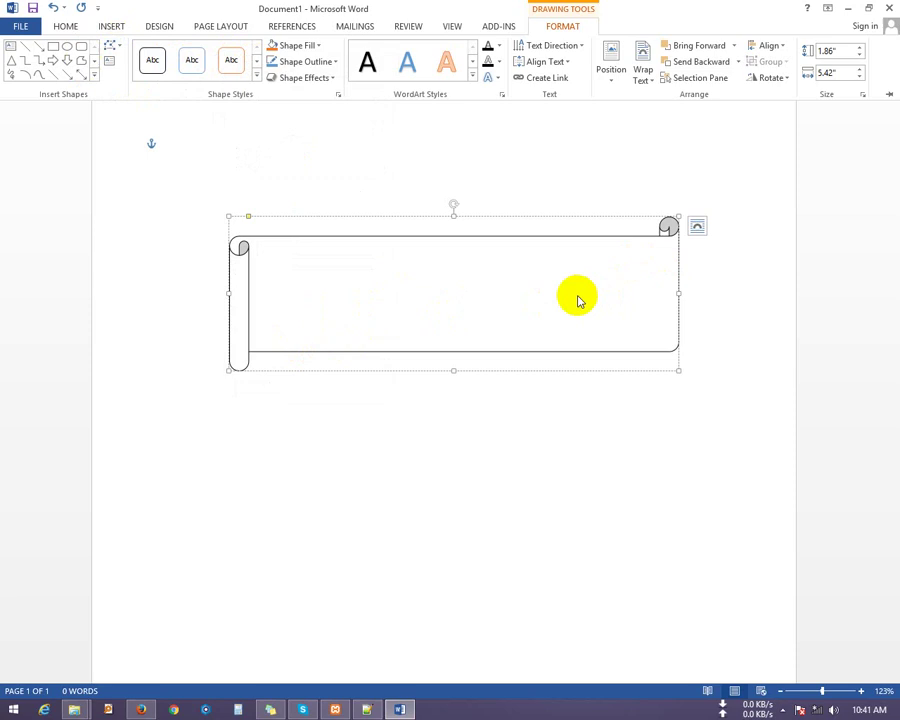
pyautogui.hotkey('ctrl', 'F1')
pyautogui.write('sdfsdfsdf')
pyautogui.click(176, 152)
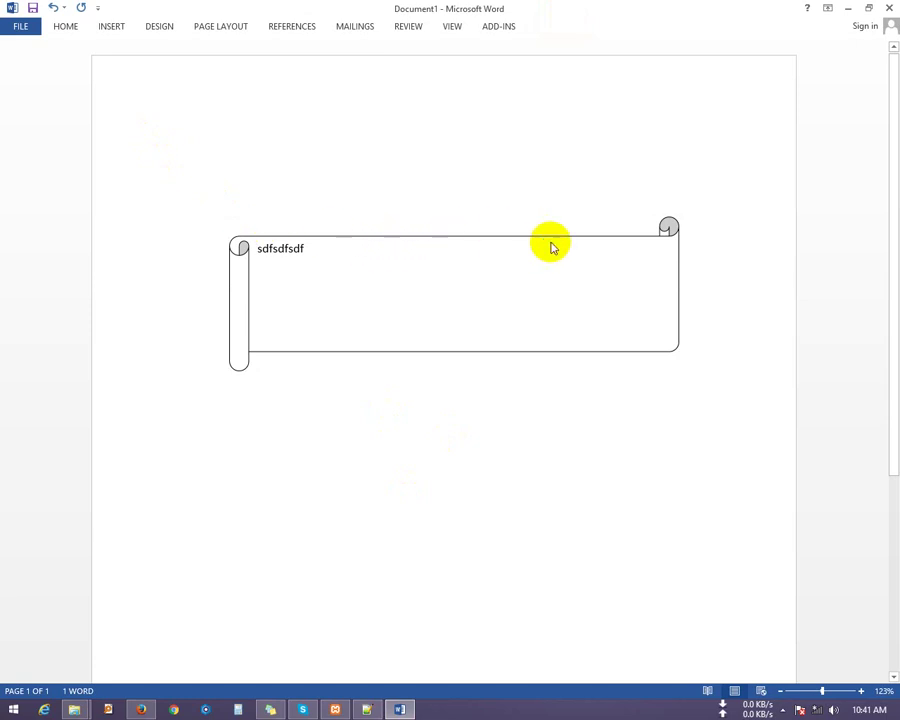
# - Preview the scroll banner in Print view, then return and reselect the banner
pyautogui.hotkey('ctrl', 'p')
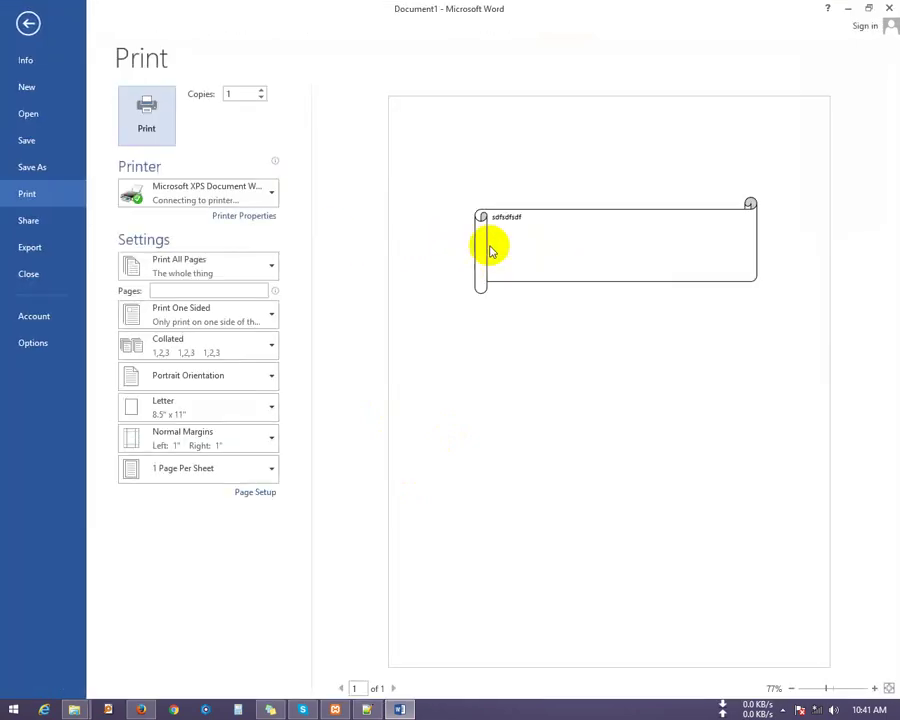
pyautogui.click(484, 219)
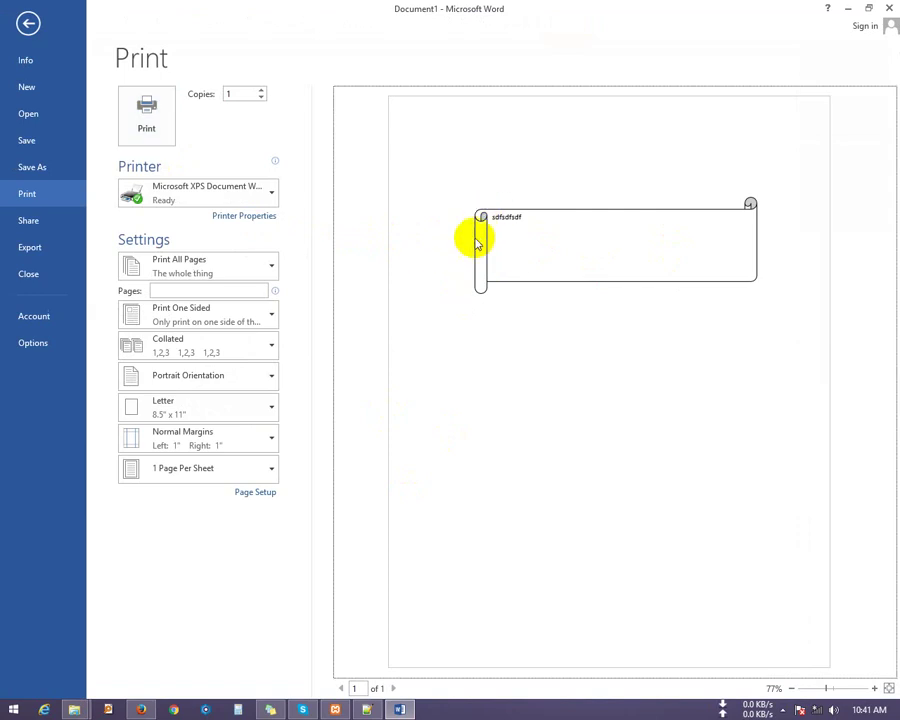
pyautogui.click(22, 25)
pyautogui.click(563, 304)
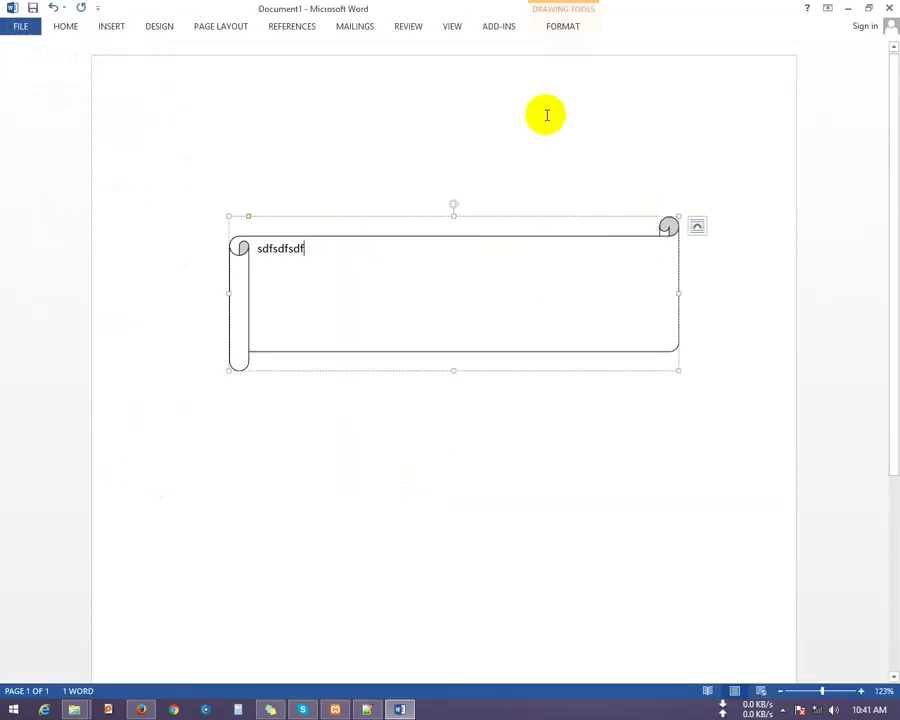
# - Change the scroll banner into an Octagon shape
pyautogui.click(563, 27)
pyautogui.click(115, 50)
pyautogui.moveTo(208, 64)
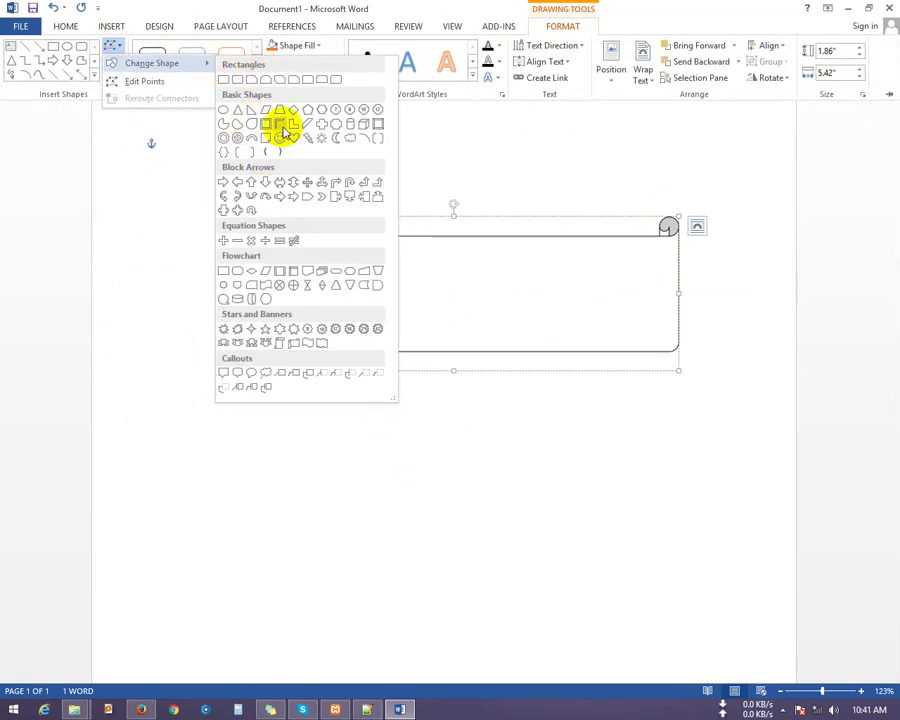
pyautogui.click(376, 110)
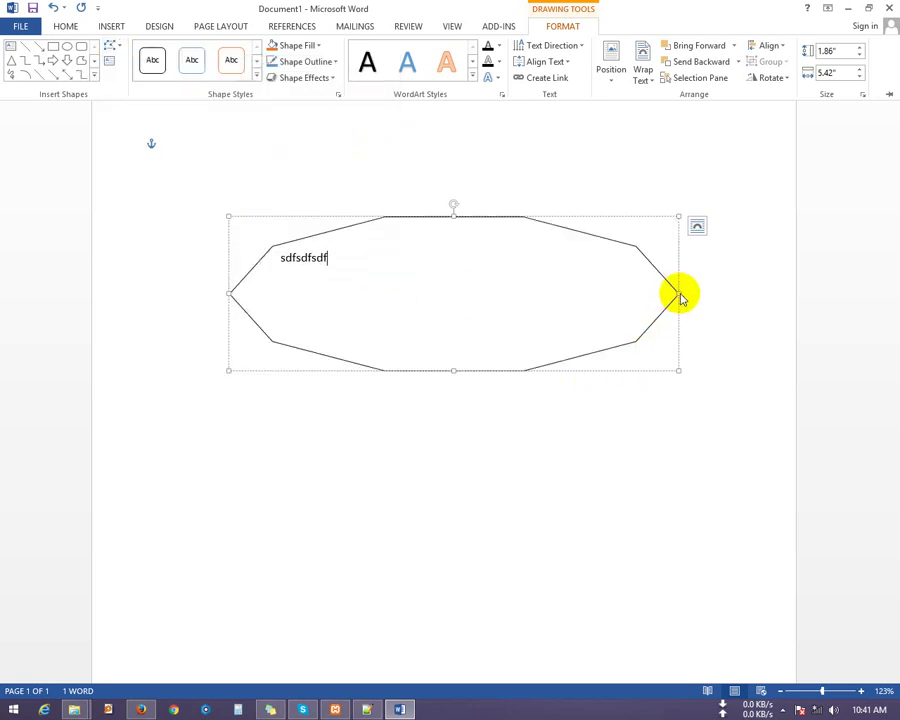
# - Shrink the octagon to about 0.72" × 0.9" with its corner handles
pyautogui.moveTo(679, 296); pyautogui.dragTo(578, 292)
pyautogui.moveTo(578, 370); pyautogui.dragTo(305, 295)
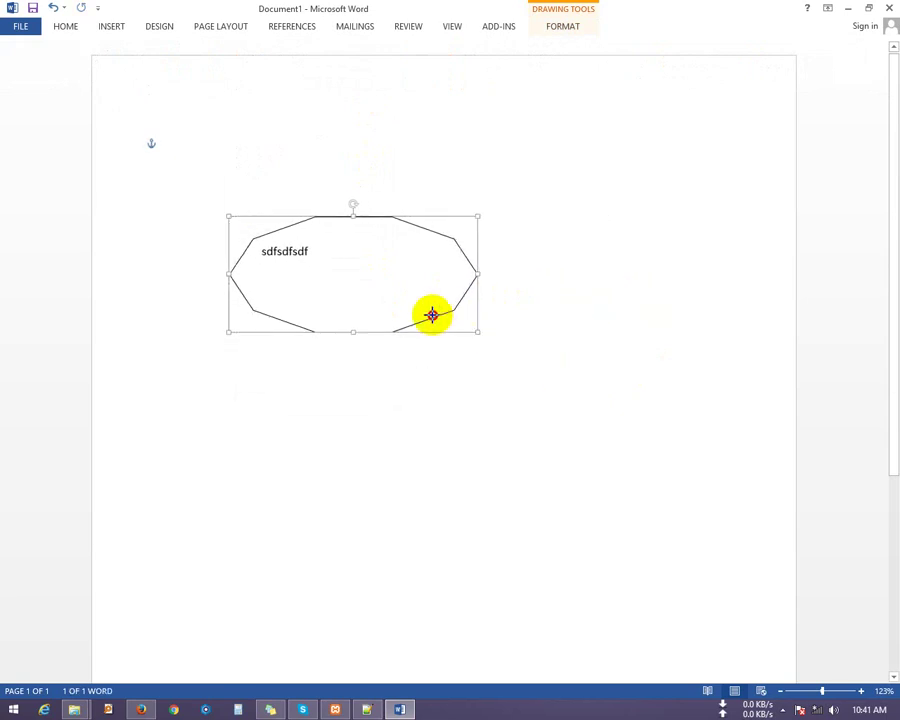
pyautogui.moveTo(305, 295)
pyautogui.mouseDown()
pyautogui.moveTo(290, 276)
pyautogui.moveTo(305, 276)
pyautogui.mouseUp()
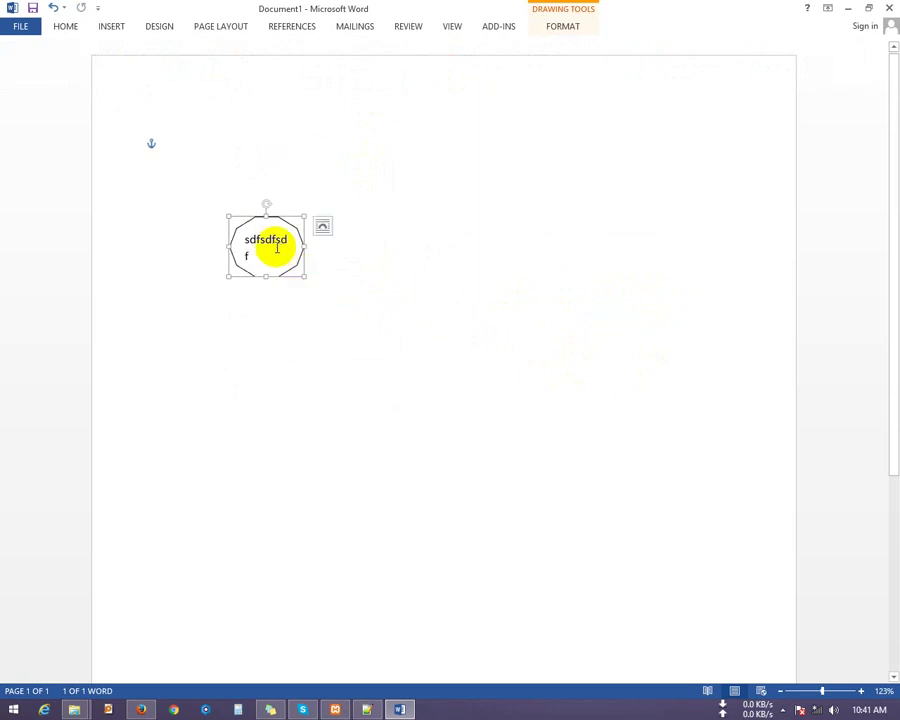
pyautogui.click(562, 28)
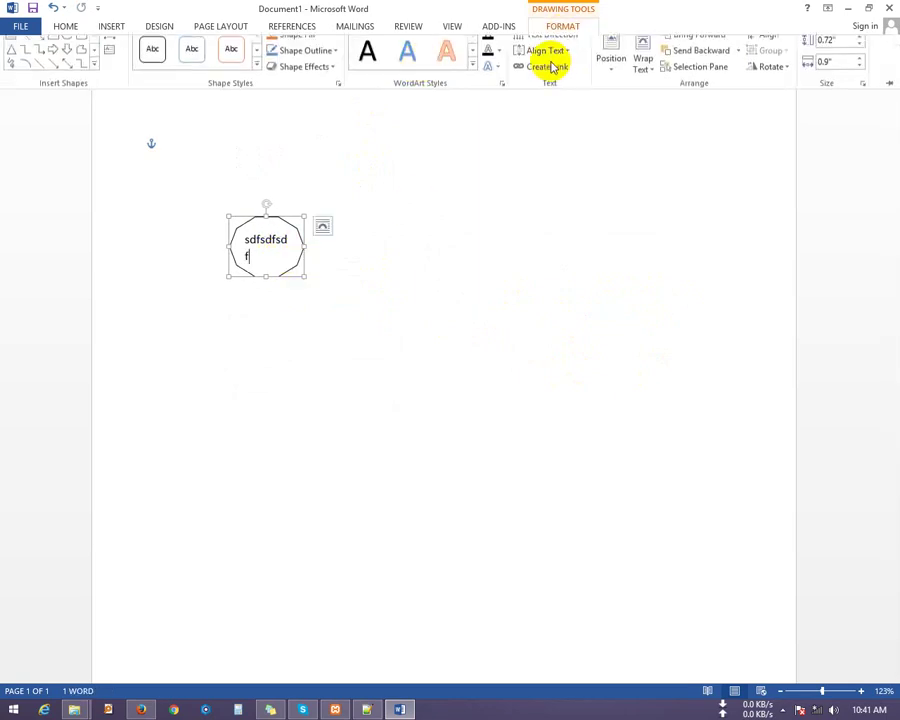
pyautogui.click(114, 48)
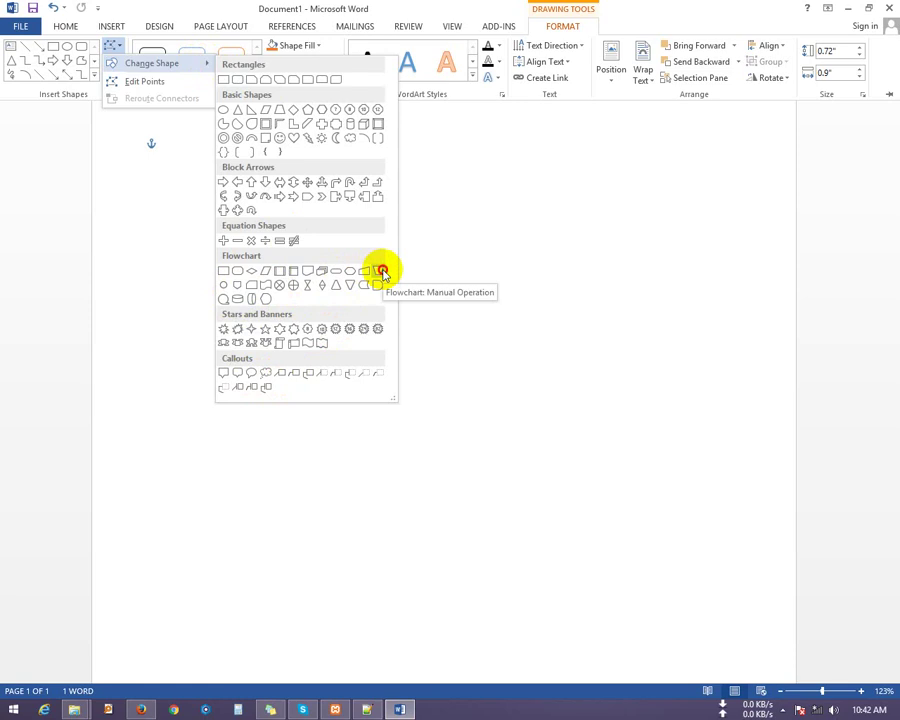
# - Change the shape to Flowchart: Manual Operation and enlarge it to 1.87" × 1.56"
pyautogui.click(382, 275)
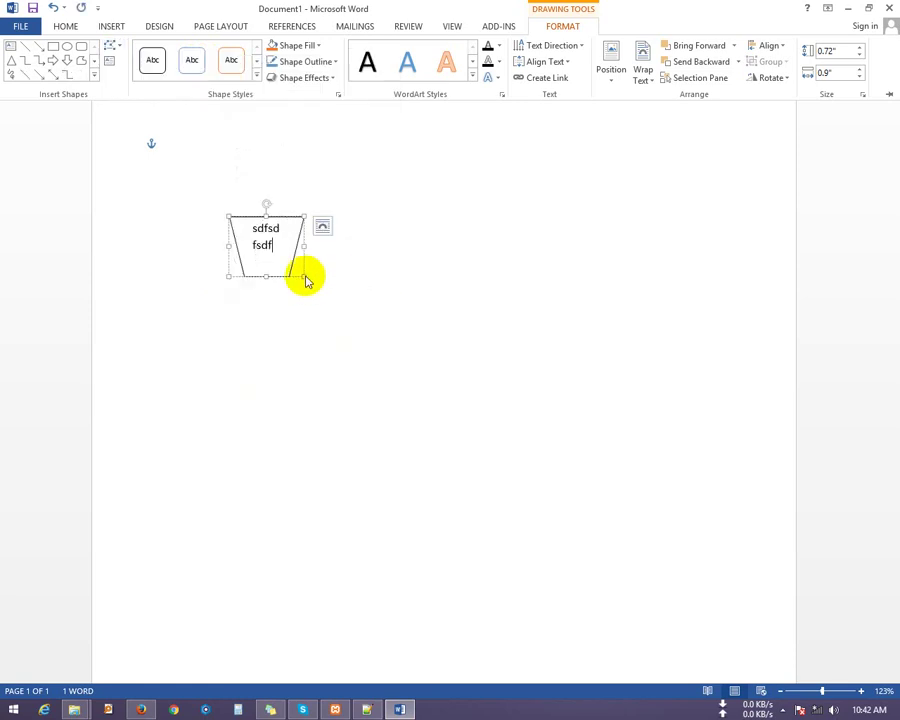
pyautogui.hotkey('ctrl', 'F1')
pyautogui.moveTo(303, 276); pyautogui.dragTo(358, 372)
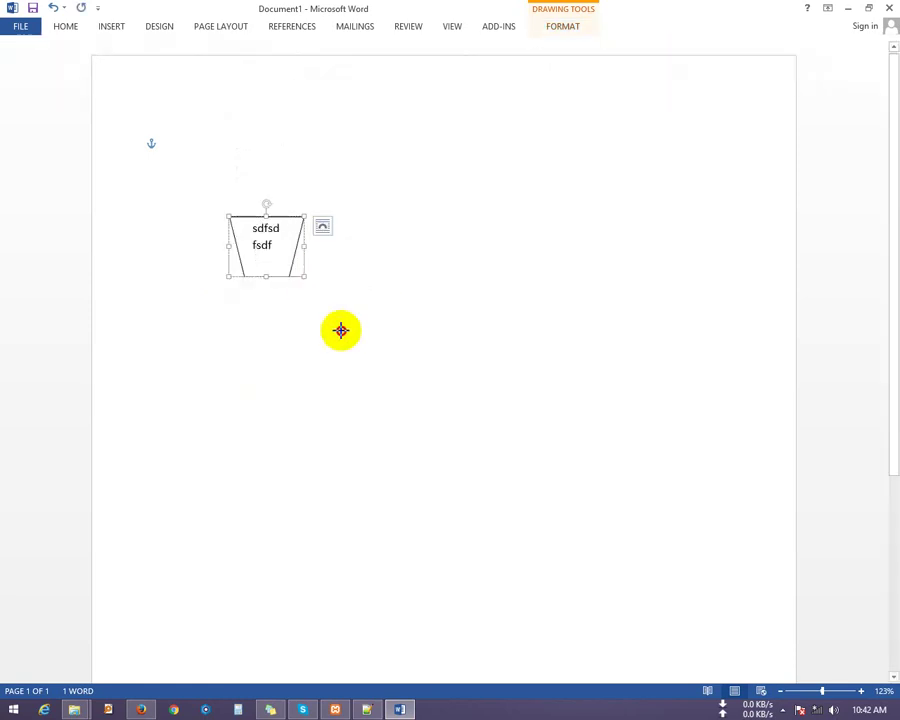
pyautogui.click(580, 25)
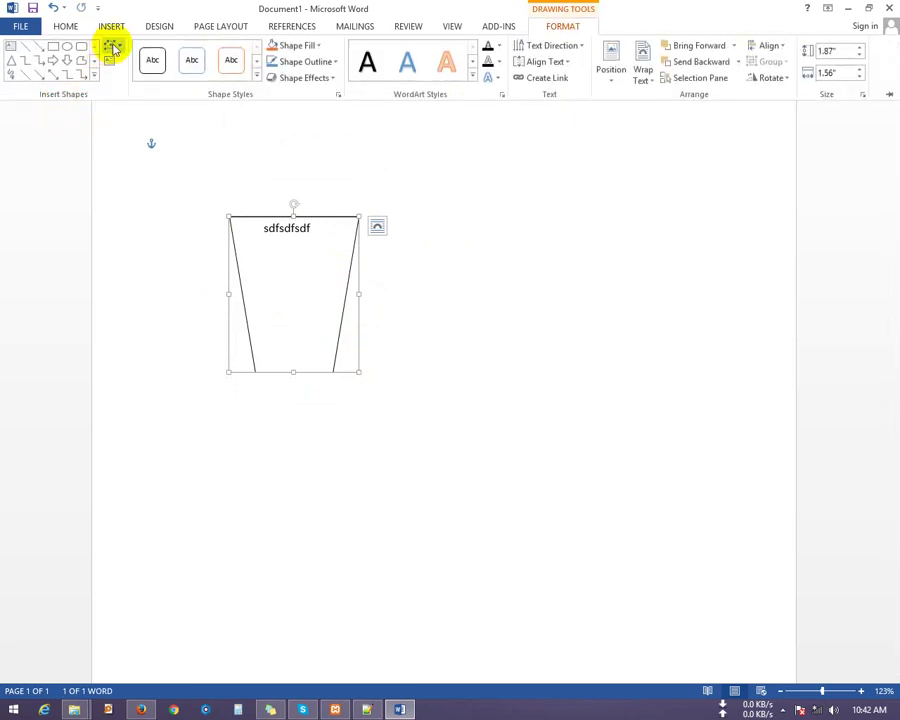
pyautogui.click(114, 48)
pyautogui.moveTo(150, 63)
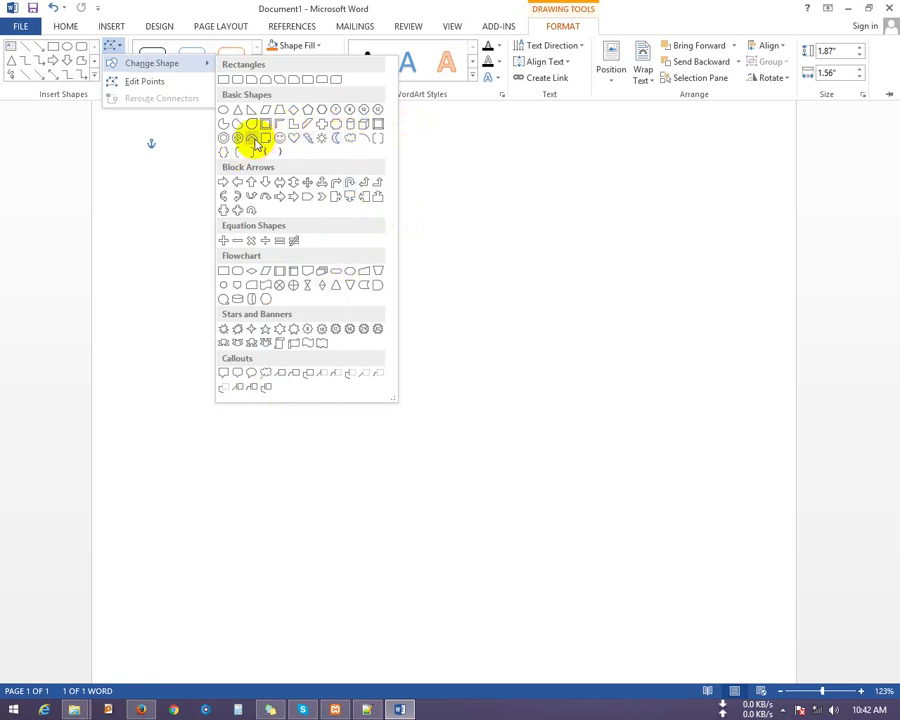
# - Drag the trapezoid's edit points and Bezier handles to curve its right edge into a wave
pyautogui.click(148, 84)
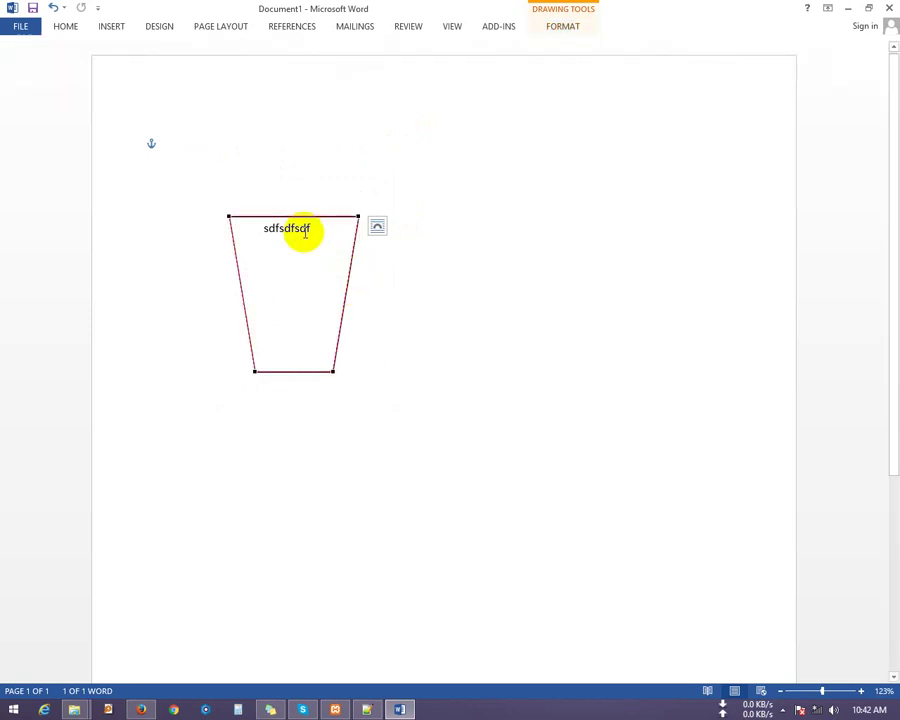
pyautogui.moveTo(358, 216); pyautogui.dragTo(293, 327)
pyautogui.moveTo(339, 285); pyautogui.dragTo(450, 313)
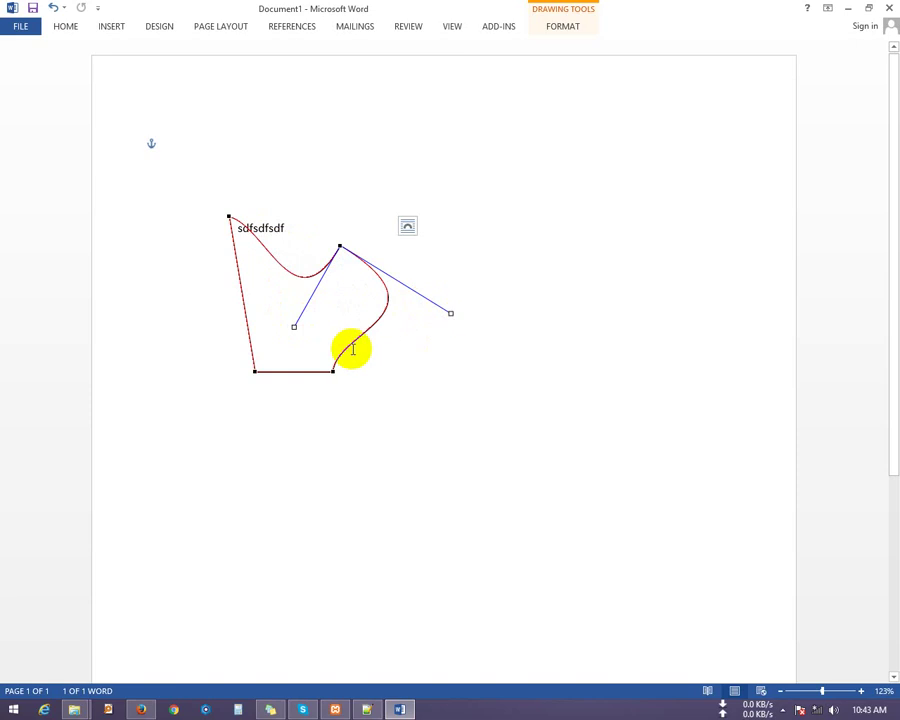
pyautogui.moveTo(332, 370)
pyautogui.mouseDown()
pyautogui.moveTo(302, 339)
pyautogui.moveTo(301, 318)
pyautogui.mouseUp()
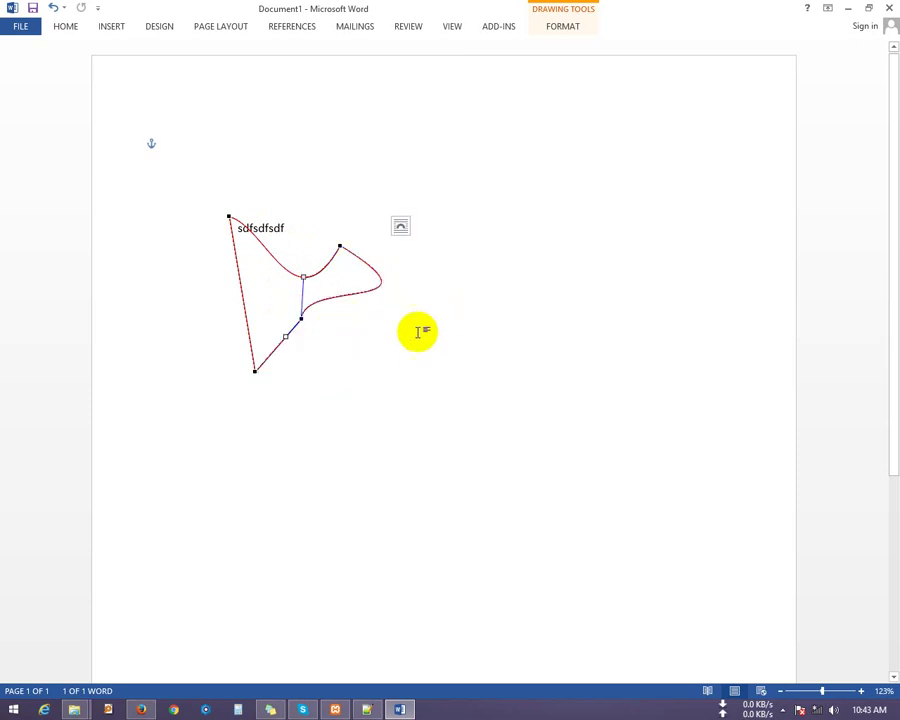
pyautogui.click(426, 340)
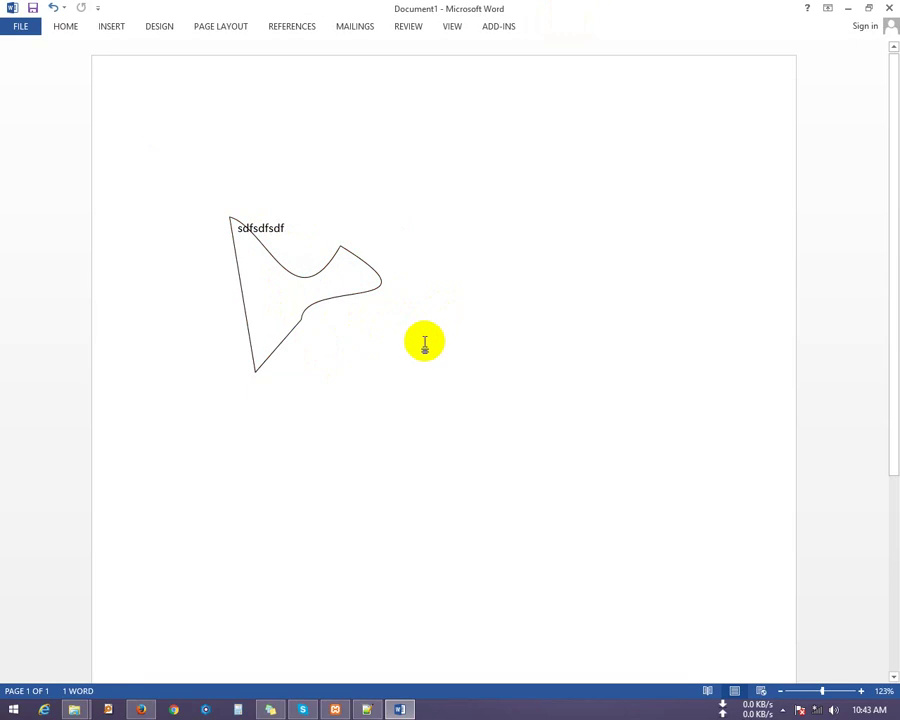
pyautogui.click(303, 290)
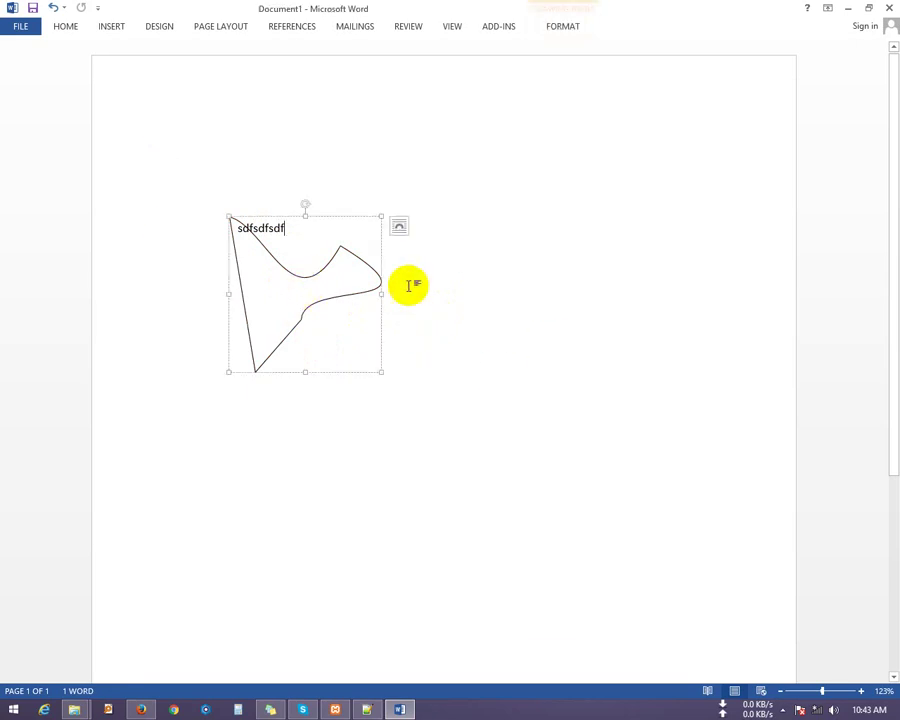
# - Change the freeform into a Flowchart: Sequential Access Storage shape
pyautogui.click(583, 328)
pyautogui.click(294, 300)
pyautogui.click(558, 28)
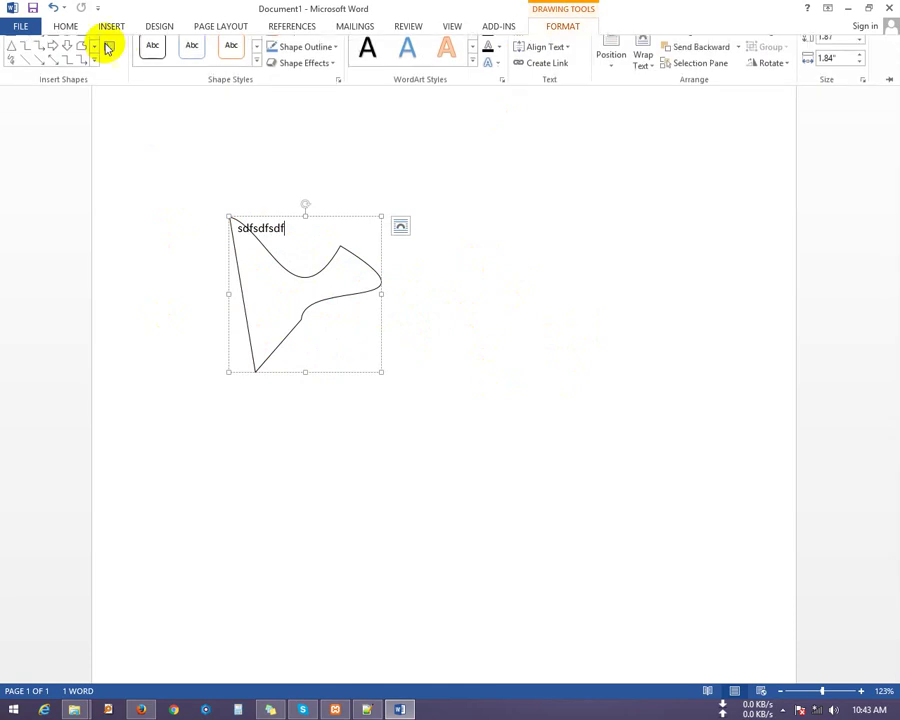
pyautogui.click(120, 47)
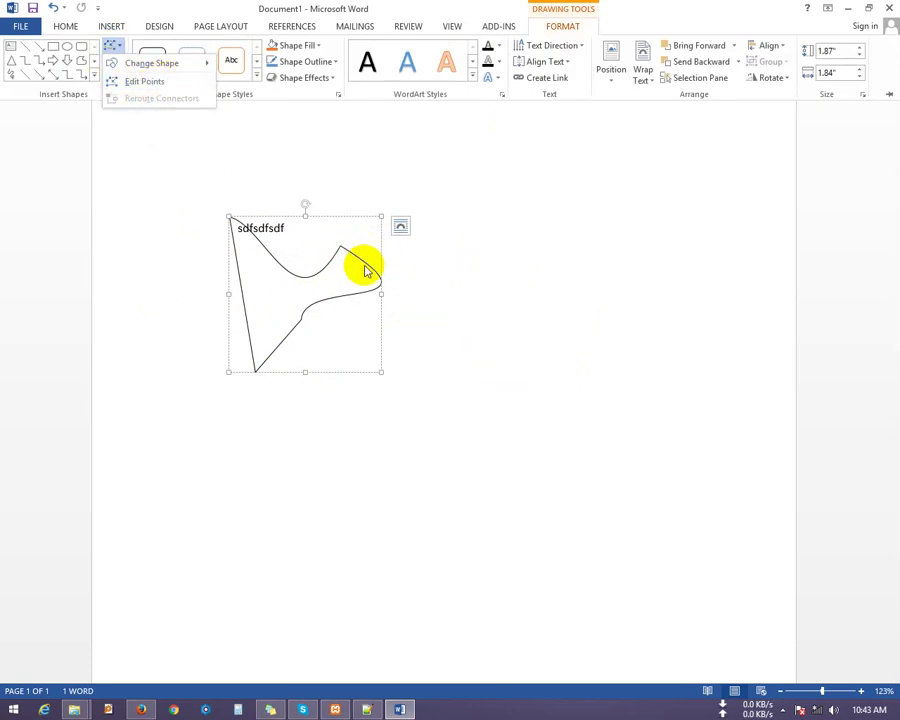
pyautogui.moveTo(175, 70)
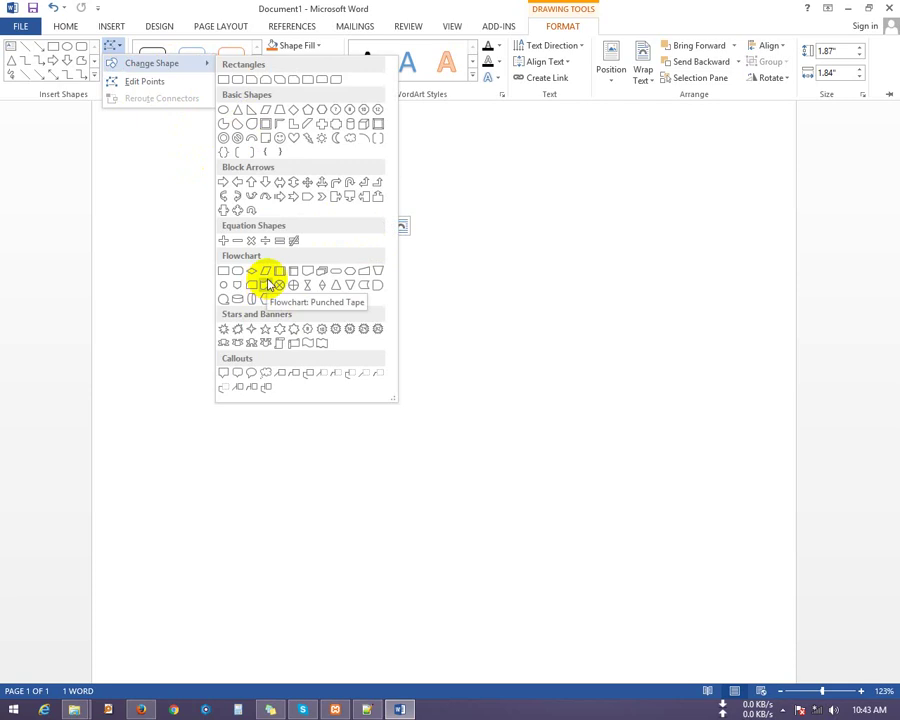
pyautogui.click(225, 298)
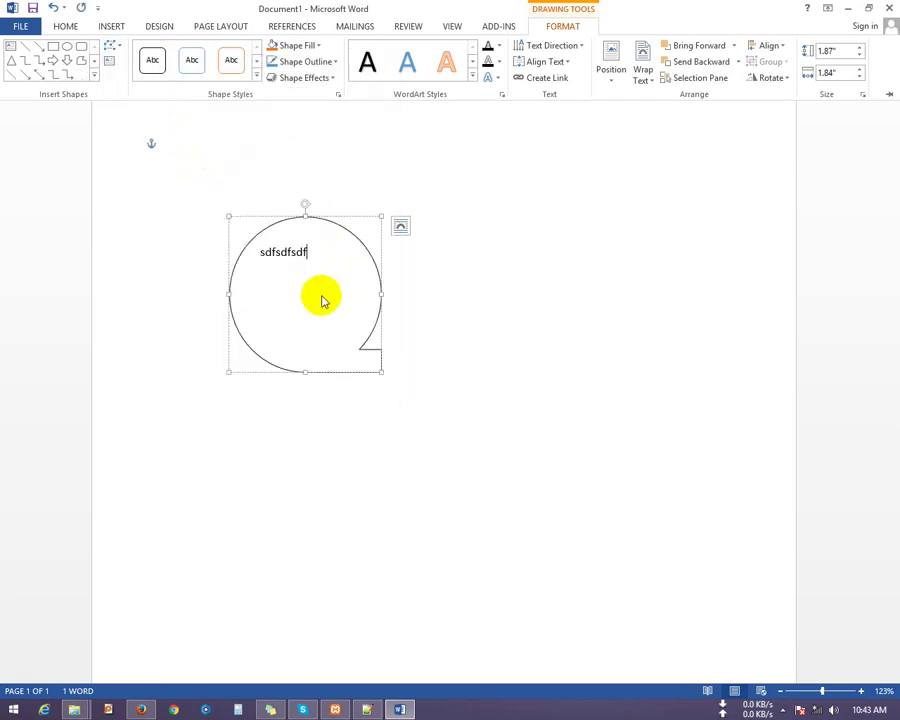
# - Delete the shape's 'sdfsdfsdf' text and stretch the shape much larger
pyautogui.hotkey('ctrl', 'F1')
pyautogui.doubleClick(250, 251)
pyautogui.press('BackSpace')
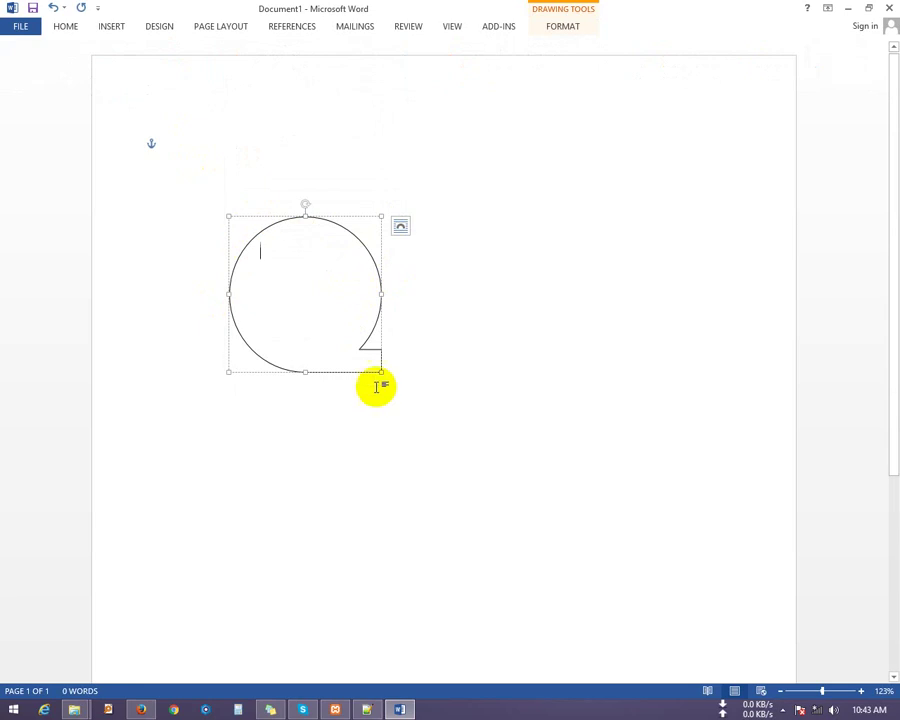
pyautogui.moveTo(380, 373); pyautogui.dragTo(536, 518)
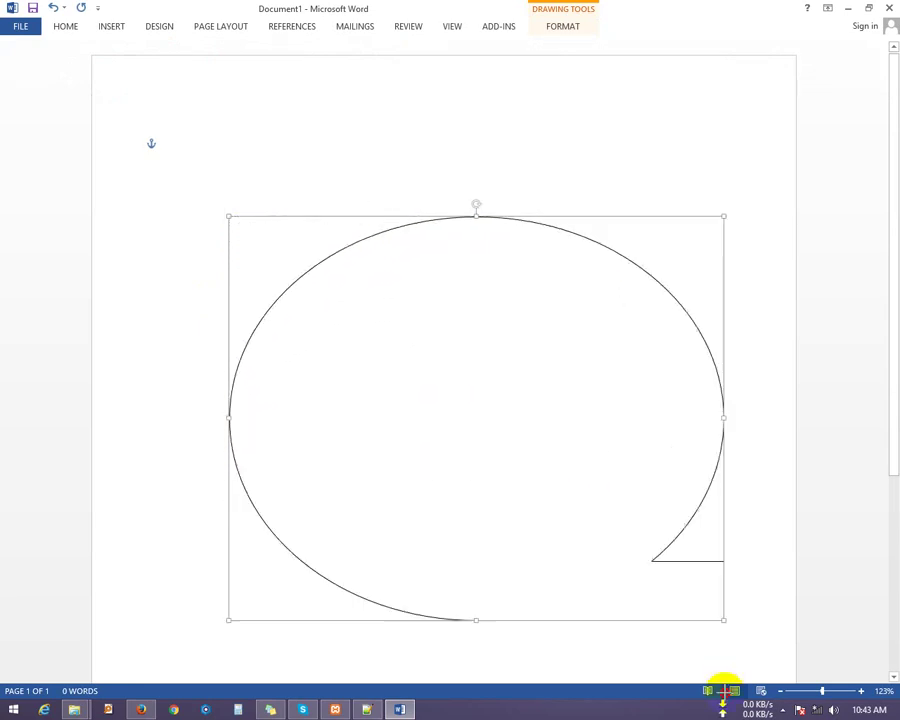
# - Try different sizes for the bubble, narrowing it into a taller ellipse
pyautogui.moveTo(536, 518)
pyautogui.mouseDown()
pyautogui.moveTo(79, 342)
pyautogui.moveTo(276, 398)
pyautogui.moveTo(426, 246)
pyautogui.mouseUp()
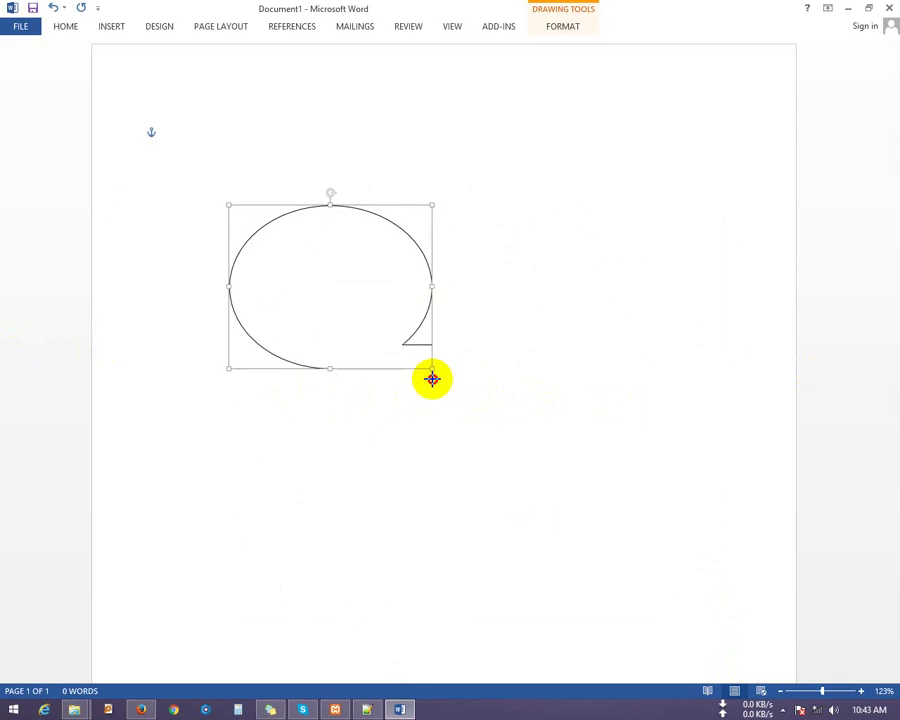
pyautogui.moveTo(426, 246); pyautogui.dragTo(438, 378)
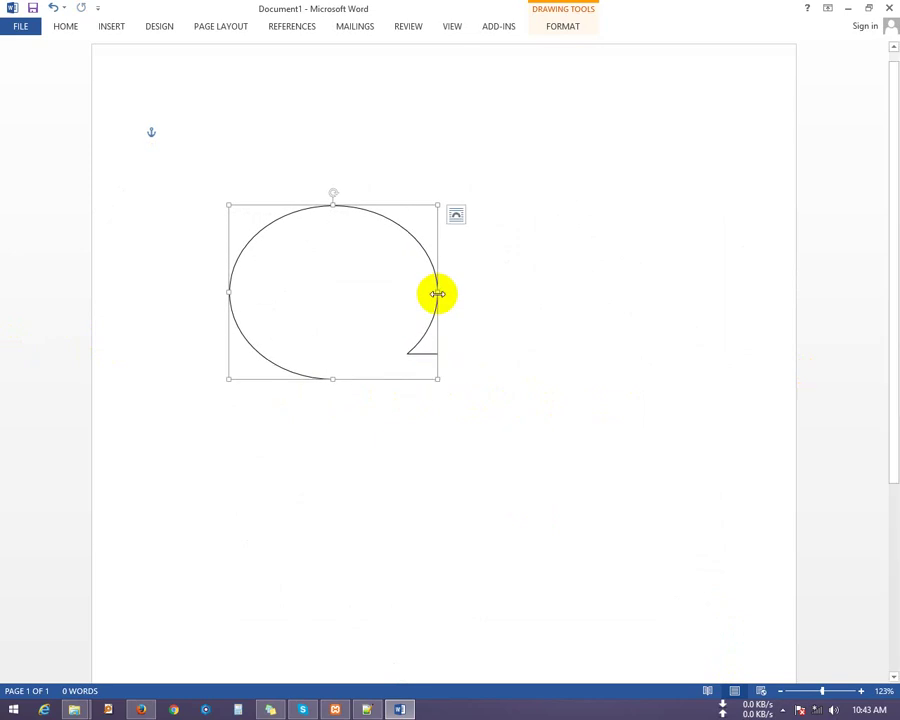
pyautogui.moveTo(437, 293)
pyautogui.mouseDown()
pyautogui.moveTo(346, 267)
pyautogui.moveTo(353, 272)
pyautogui.mouseUp()
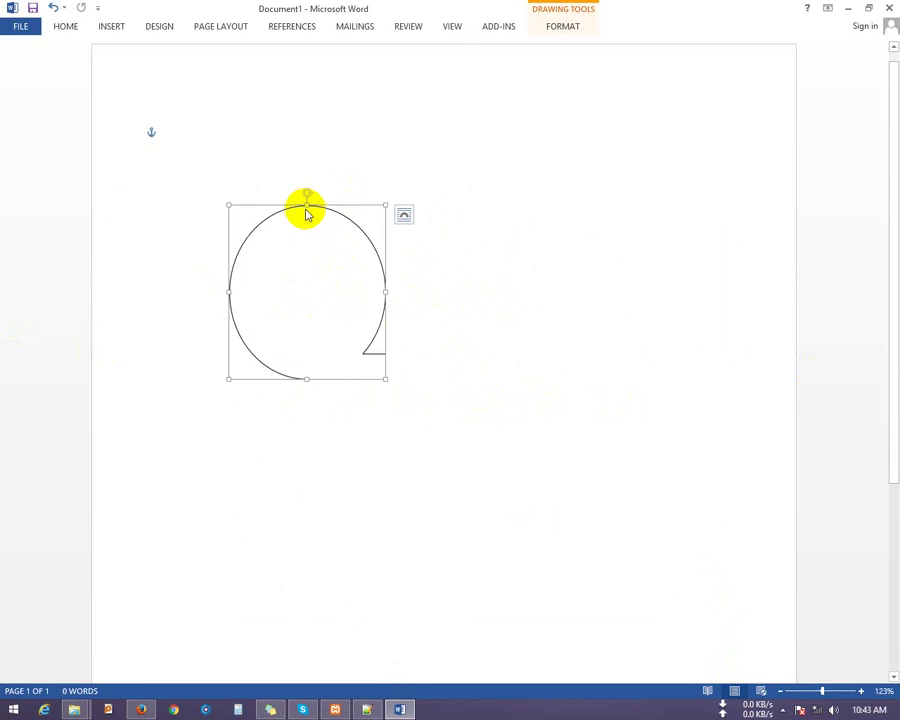
pyautogui.moveTo(305, 205); pyautogui.dragTo(315, 214)
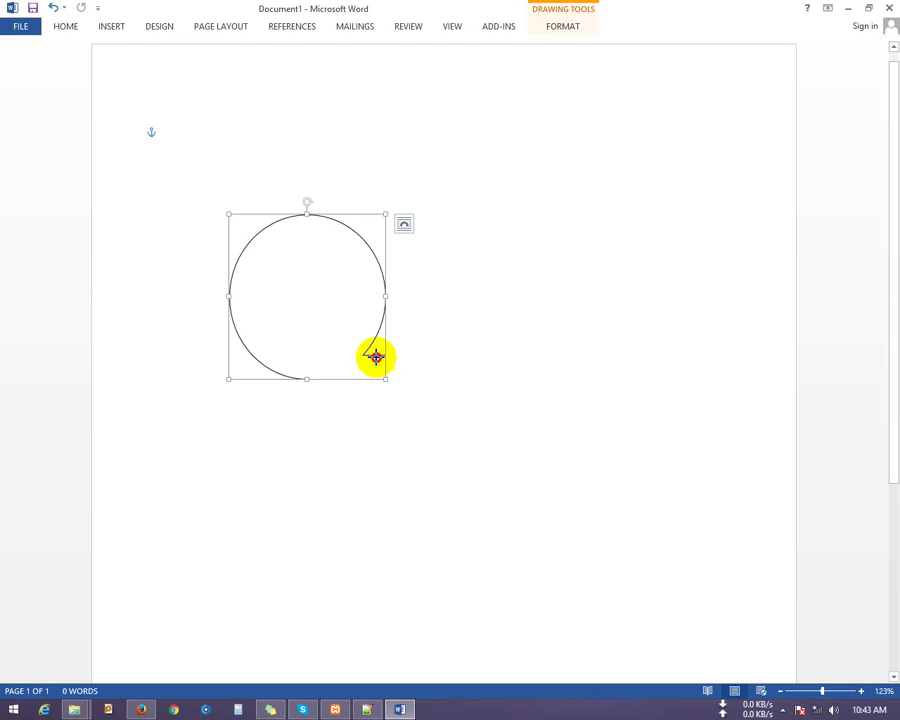
# - Enlarge the bubble from its lower-right corner to 3.22" × 3.06", comparing sizes with undo/redo
pyautogui.moveTo(385, 378); pyautogui.dragTo(590, 595)
pyautogui.moveTo(229, 214)
pyautogui.mouseDown()
pyautogui.moveTo(155, 199)
pyautogui.moveTo(476, 490)
pyautogui.moveTo(441, 337)
pyautogui.moveTo(445, 281)
pyautogui.mouseUp()
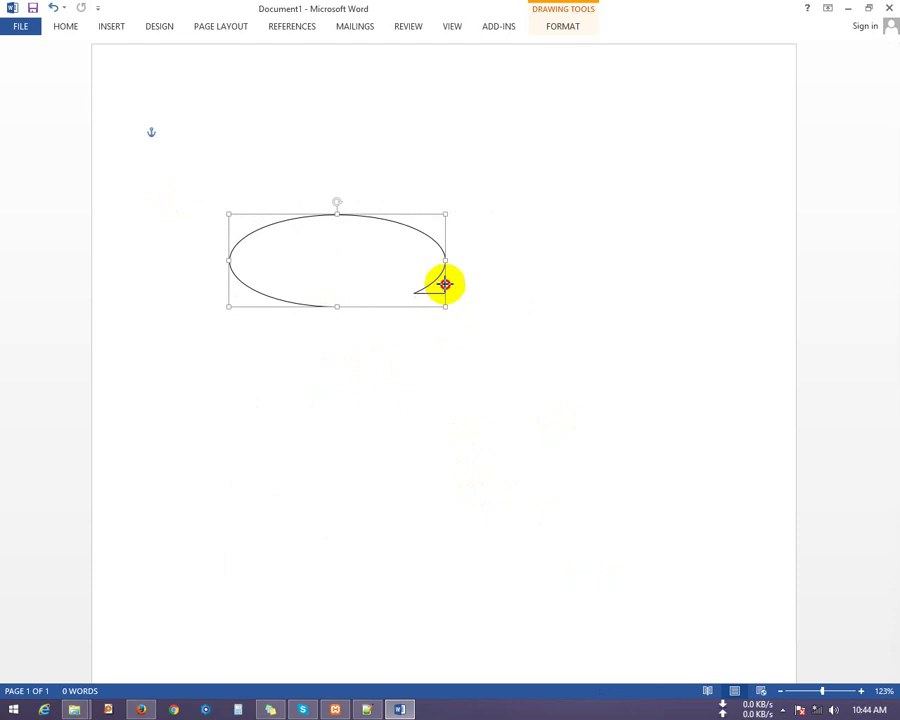
pyautogui.hotkey('ctrl', 'z')
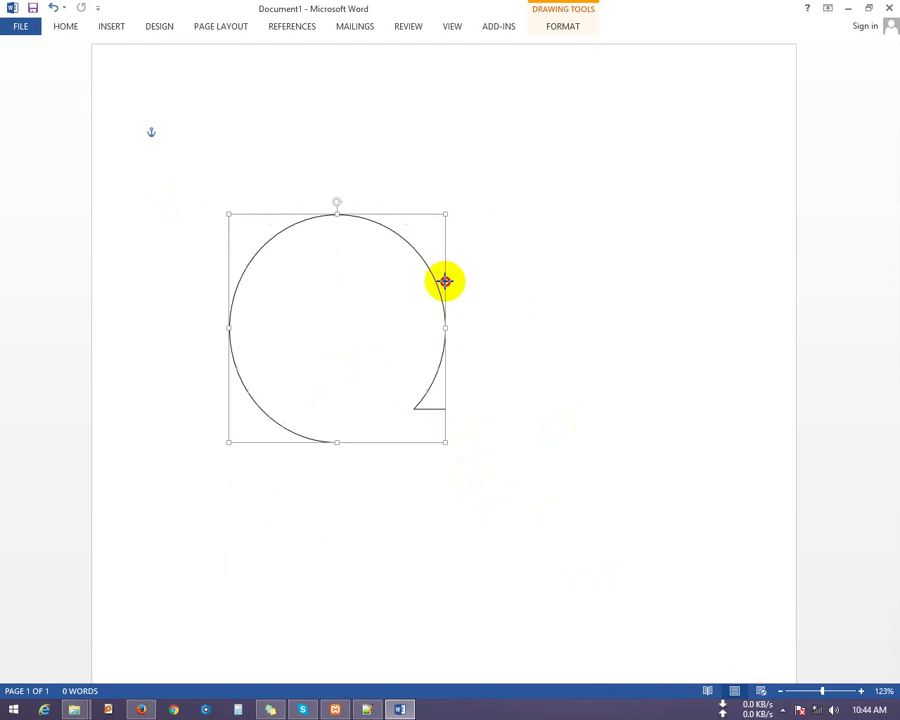
pyautogui.hotkey('ctrl', 'y')
pyautogui.hotkey('ctrl', 'z')
pyautogui.moveTo(445, 441); pyautogui.dragTo(483, 481)
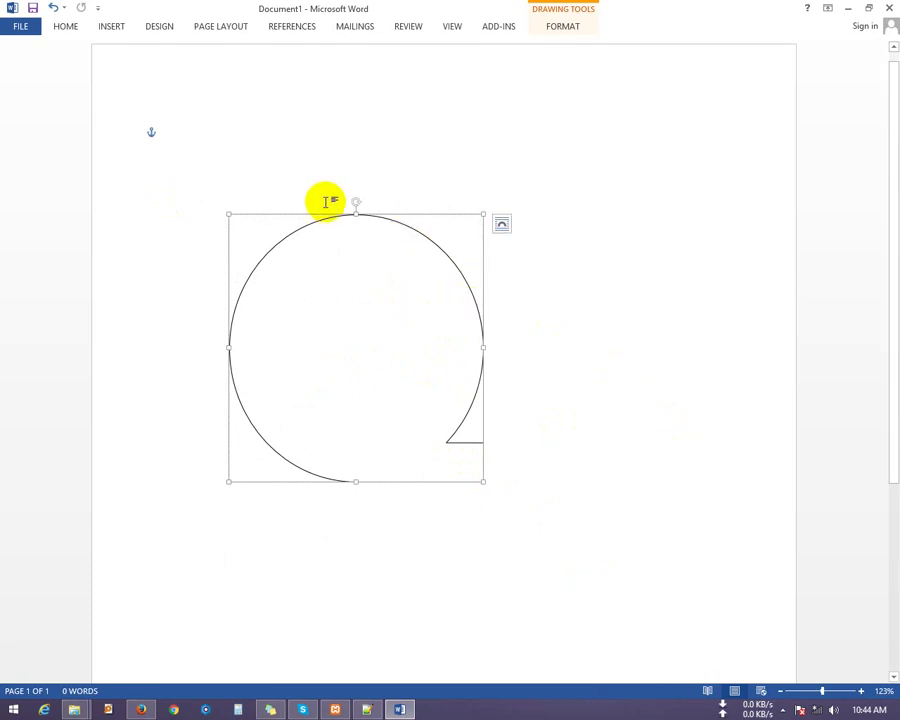
pyautogui.click(556, 28)
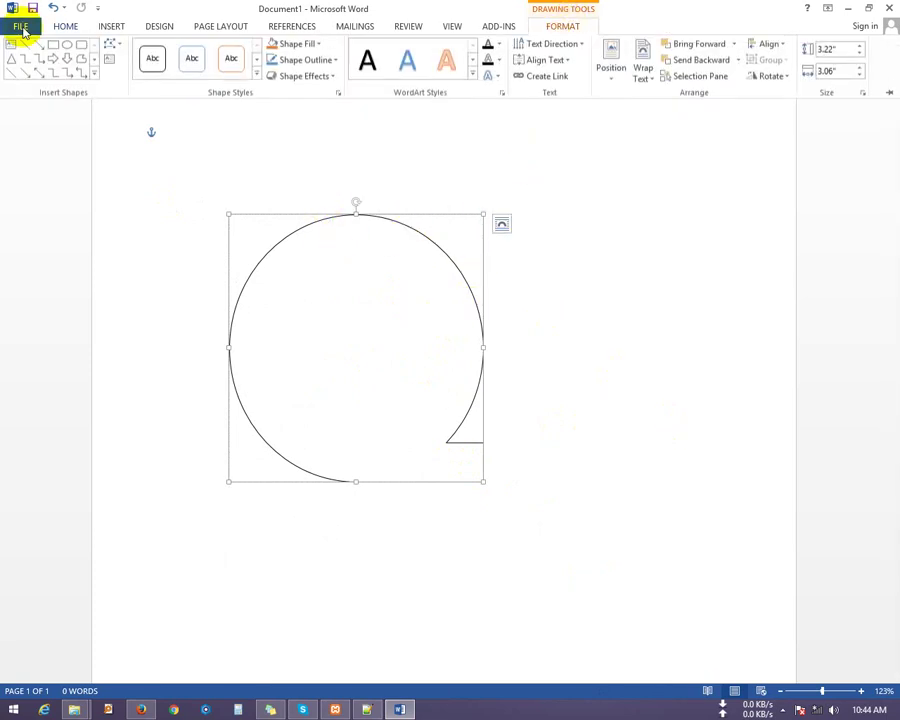
# - Draw a thin straight line above the speech bubble
pyautogui.click(12, 78)
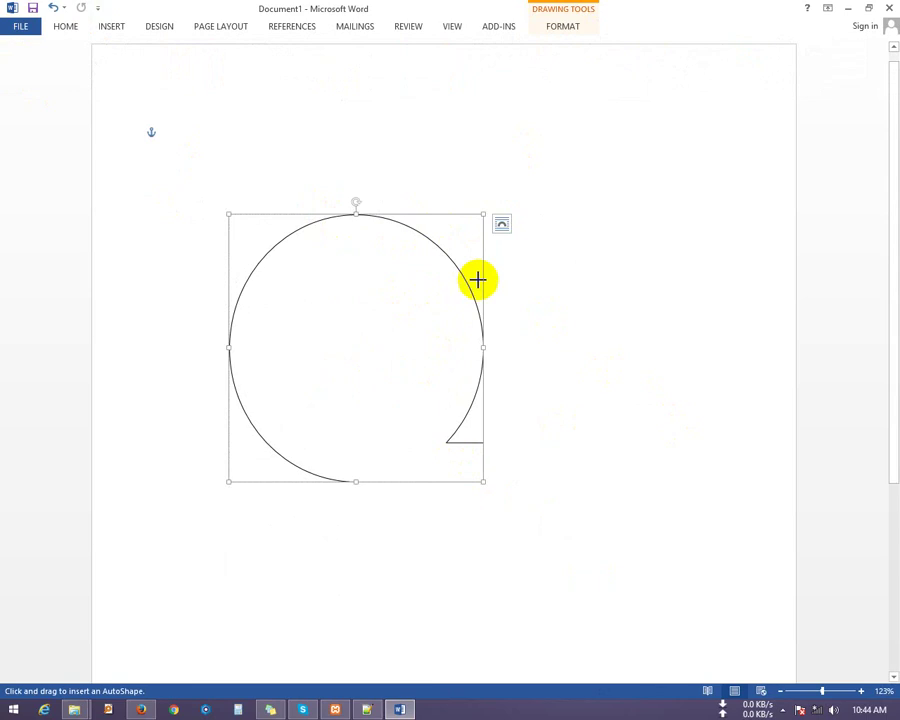
pyautogui.moveTo(292, 116); pyautogui.dragTo(628, 131)
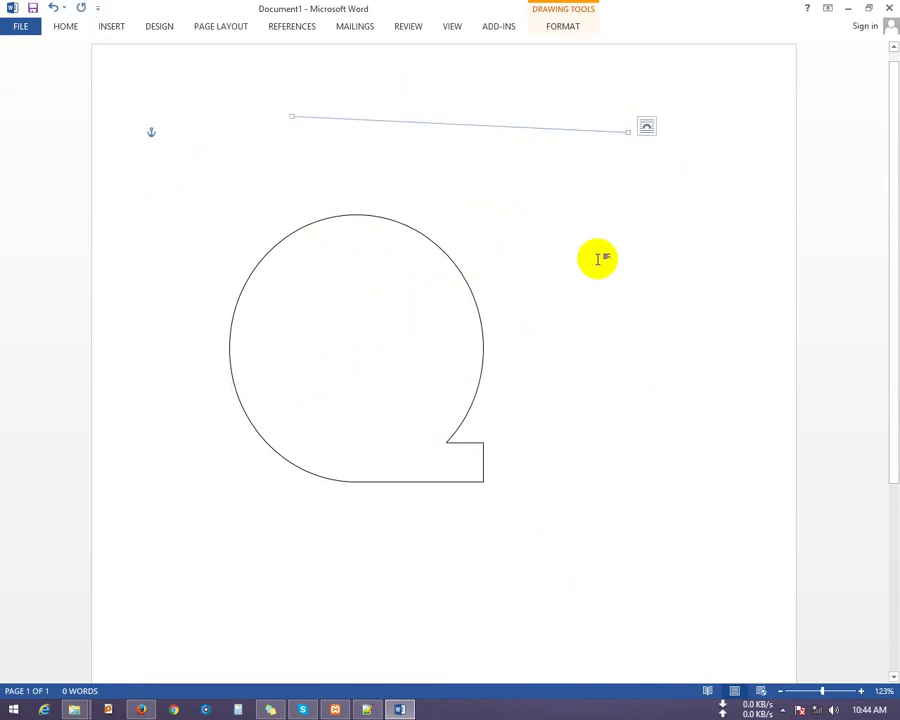
pyautogui.click(635, 446)
# - Delete both the speech bubble and the line, leaving the page blank
pyautogui.click(305, 252)
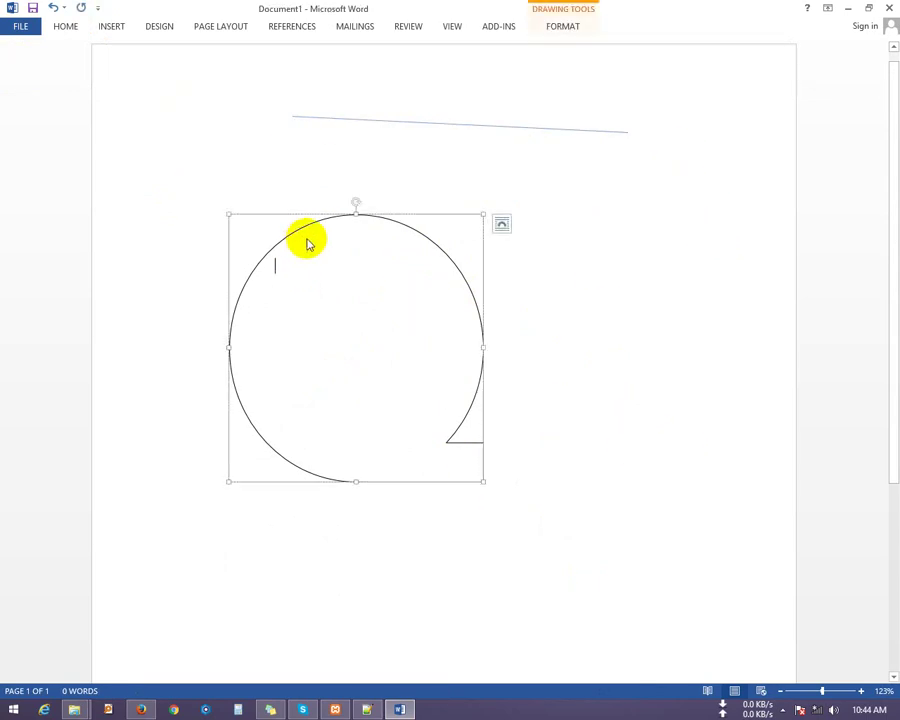
pyautogui.press('Delete')
pyautogui.click(529, 130)
pyautogui.press('Delete')
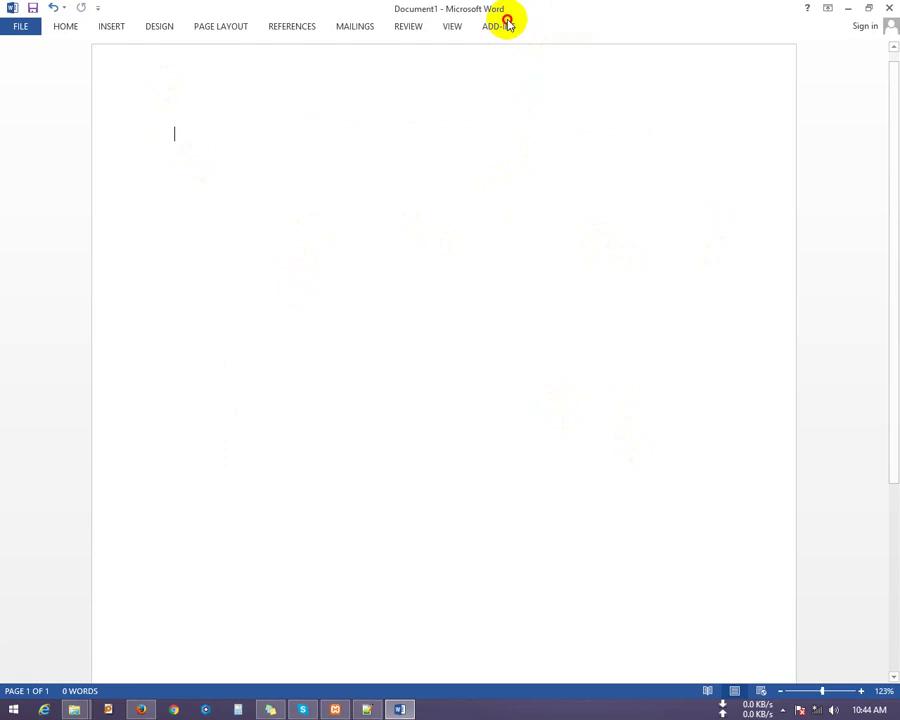
pyautogui.click(500, 25)
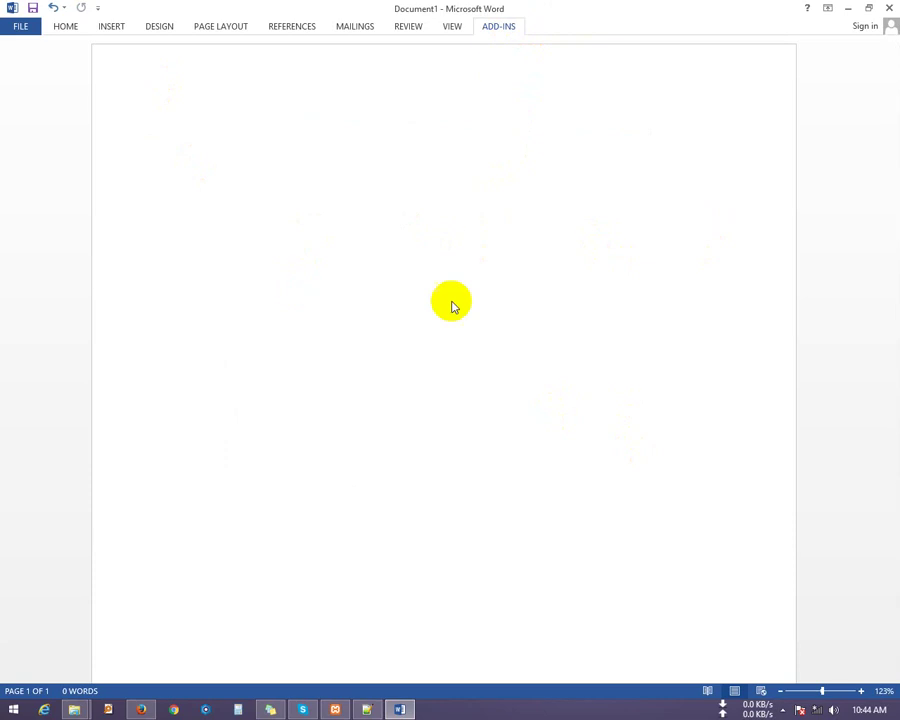
pyautogui.click(66, 30)
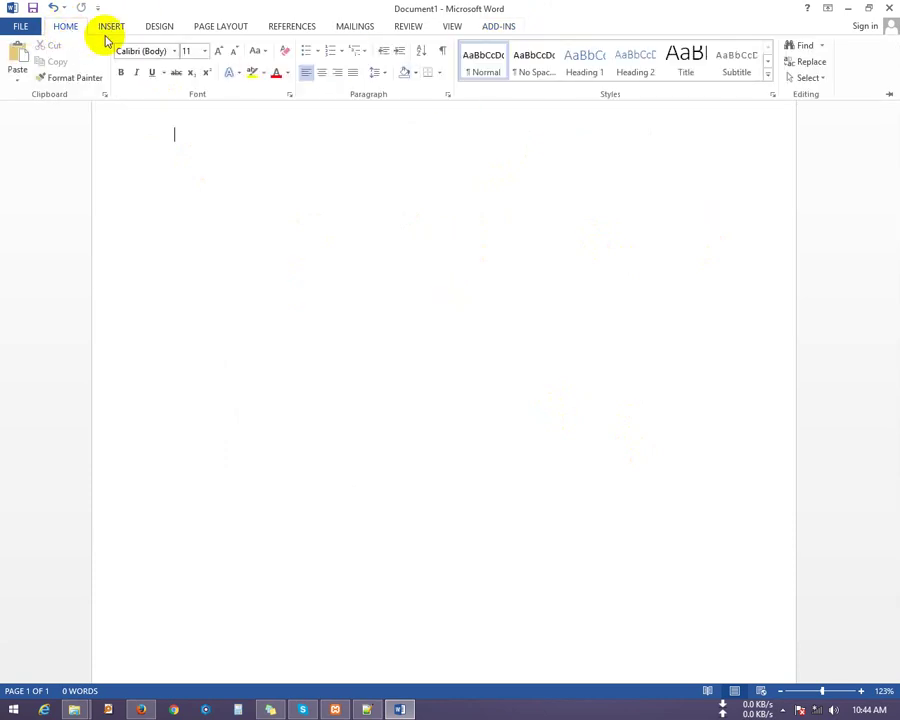
pyautogui.click(112, 27)
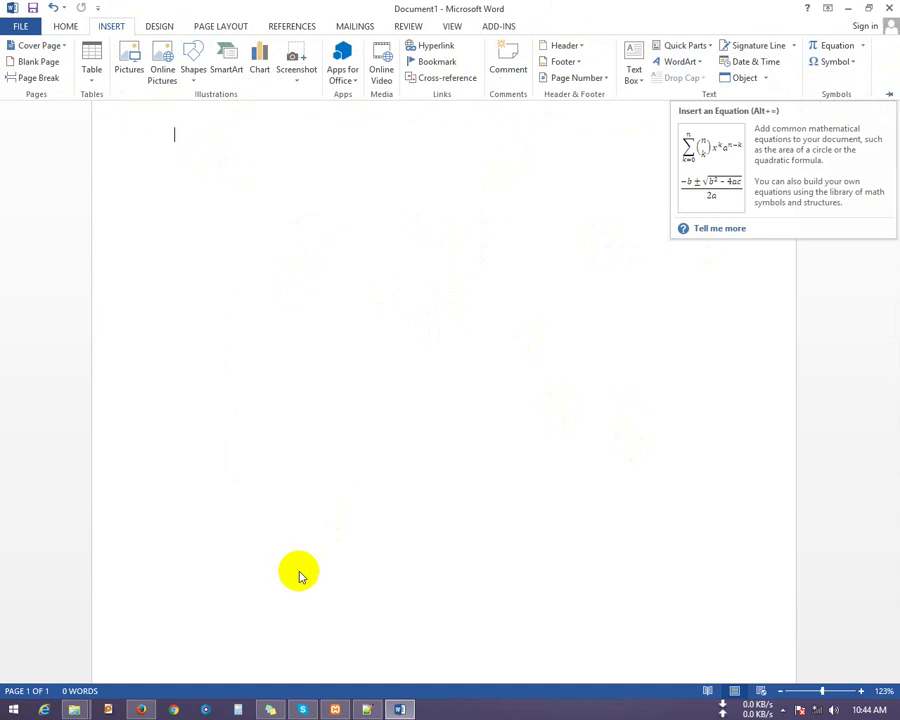
pyautogui.click(809, 710)
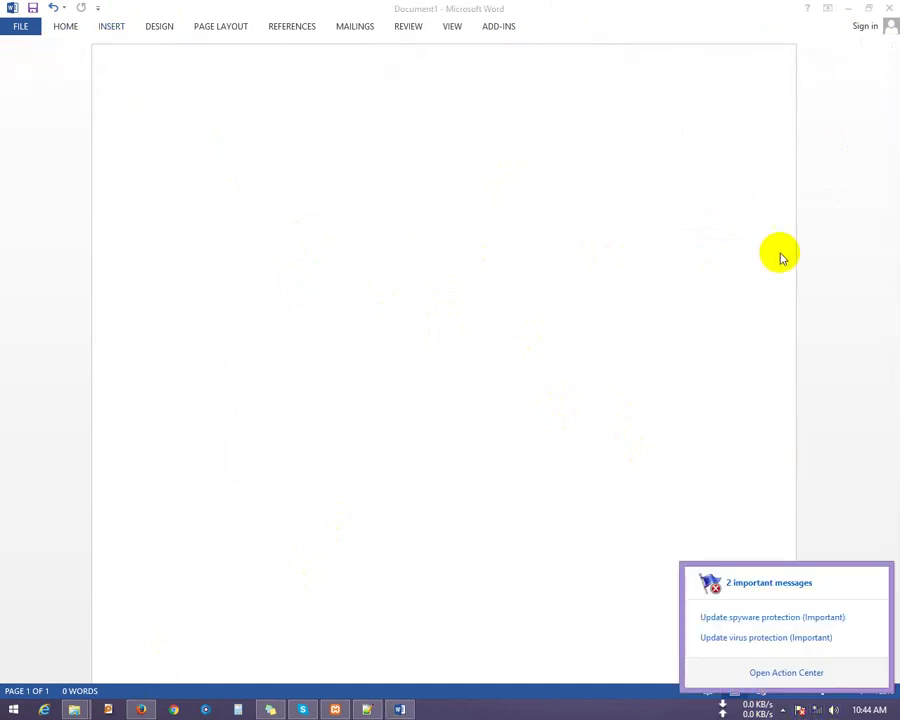
pyautogui.click(840, 645)
pyautogui.click(818, 712)
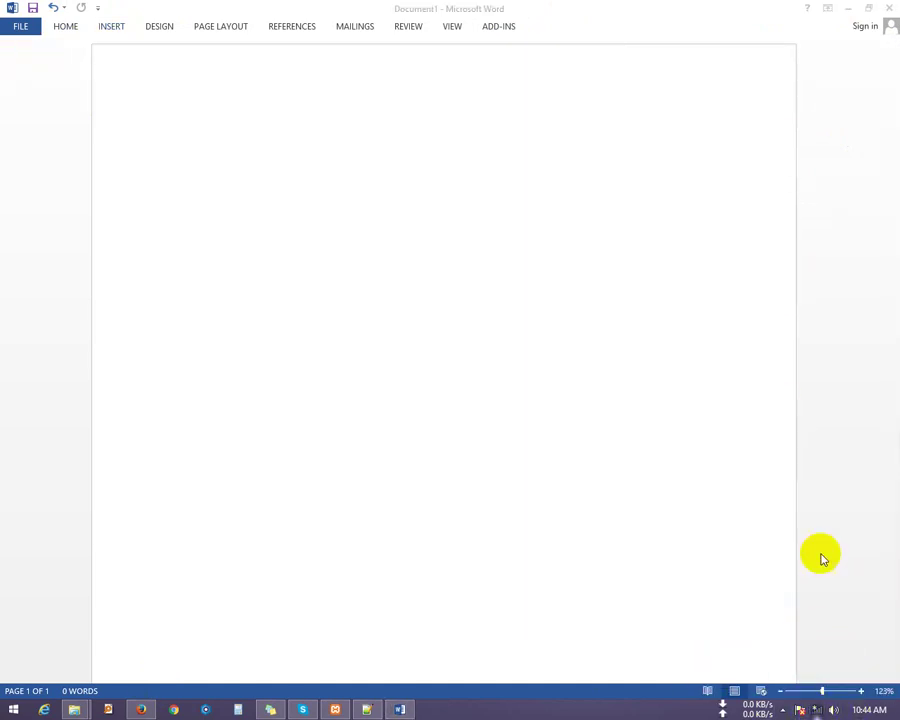
pyautogui.click(80, 712)
pyautogui.click(84, 708)
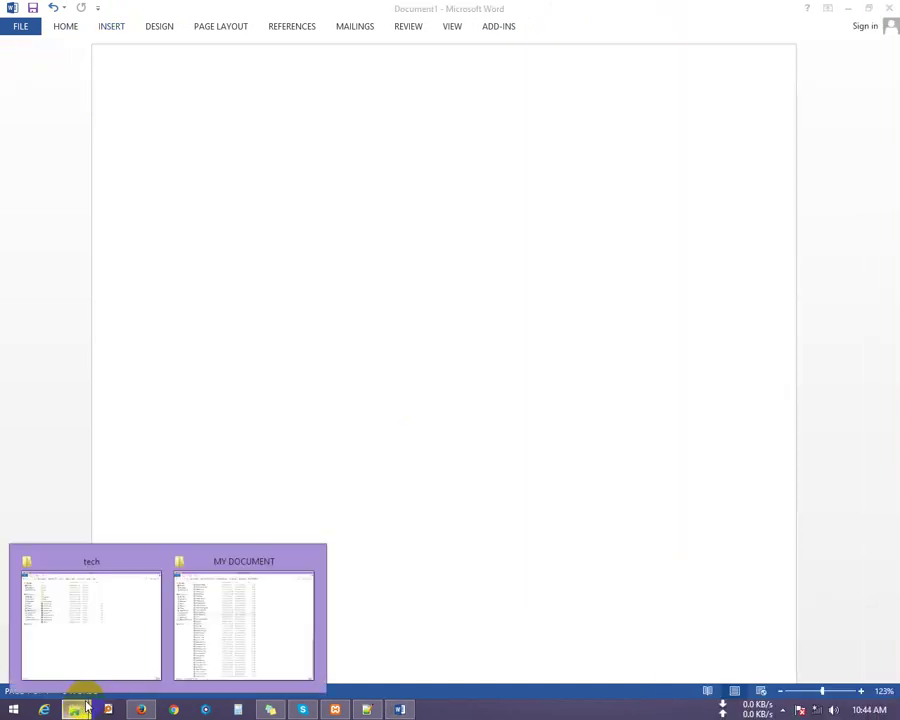
pyautogui.moveTo(110, 614)
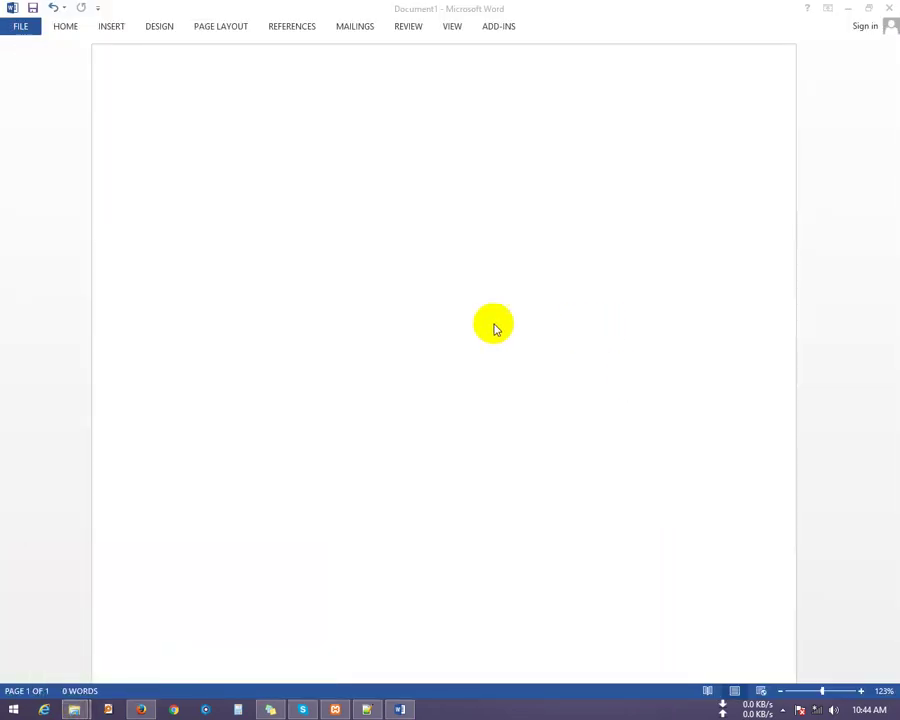
pyautogui.press('super+e')
pyautogui.doubleClick(239, 247)
pyautogui.click(184, 92)
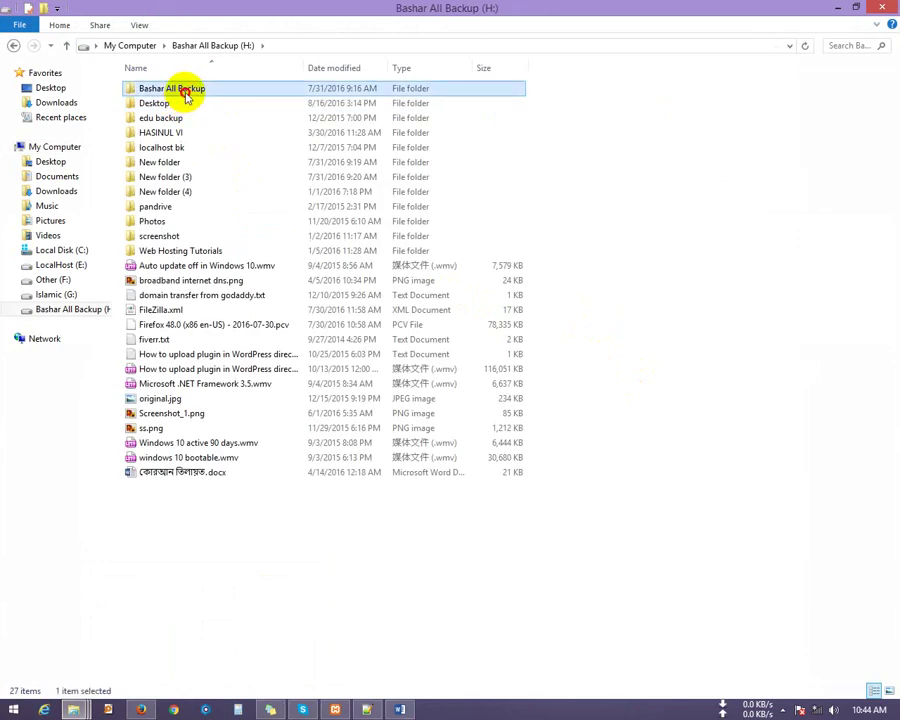
pyautogui.doubleClick(184, 93)
pyautogui.doubleClick(184, 93)
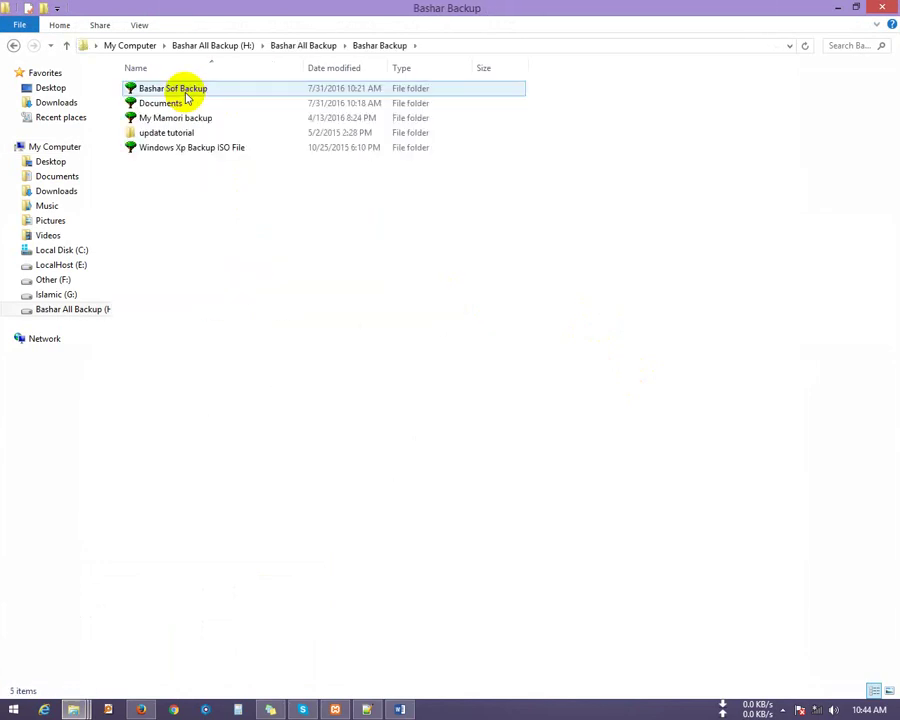
pyautogui.hotkey('alt', 'Tab')
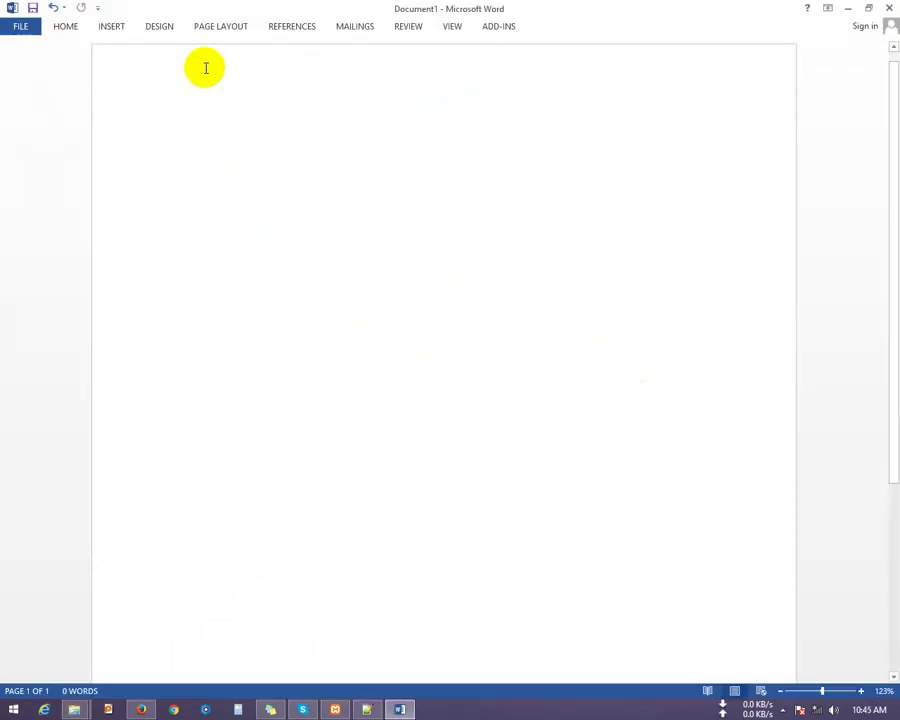
# - Insert a blank new equation reading 'Type equation here.' at the top of the page
pyautogui.click(111, 27)
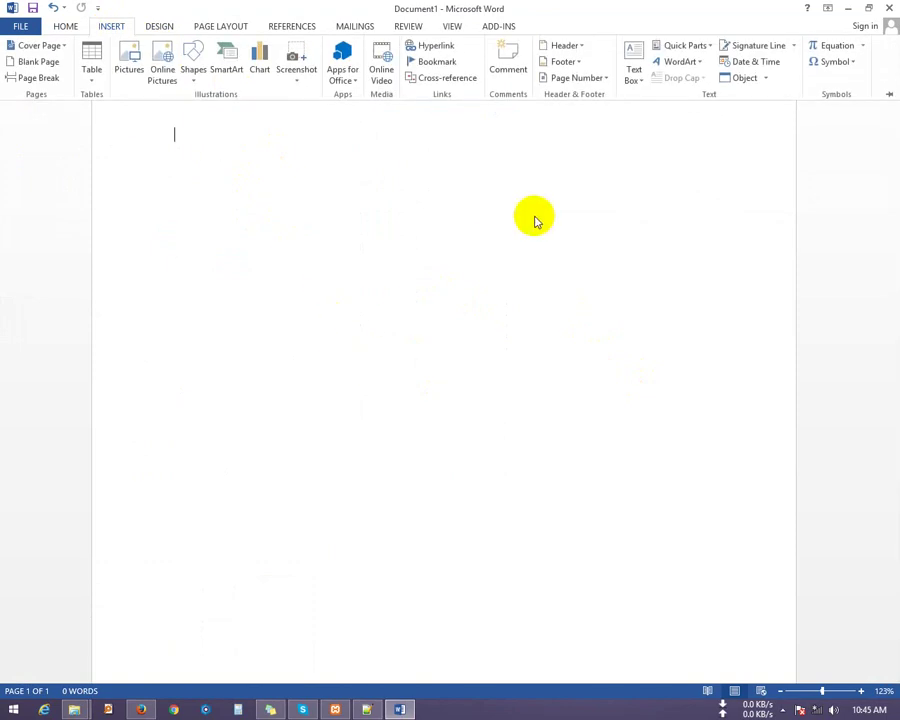
pyautogui.click(862, 46)
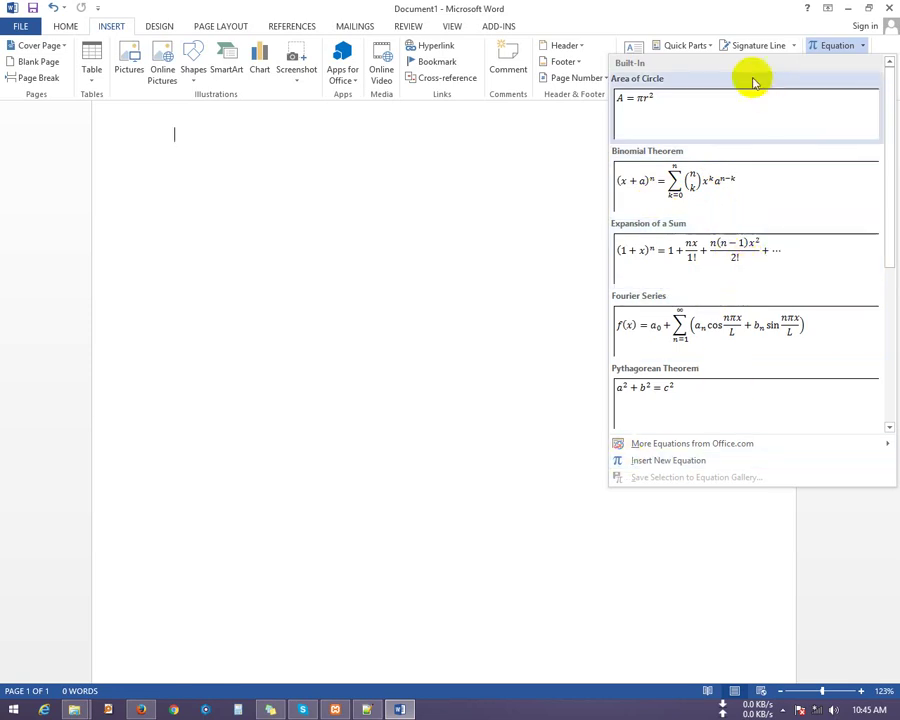
pyautogui.click(655, 461)
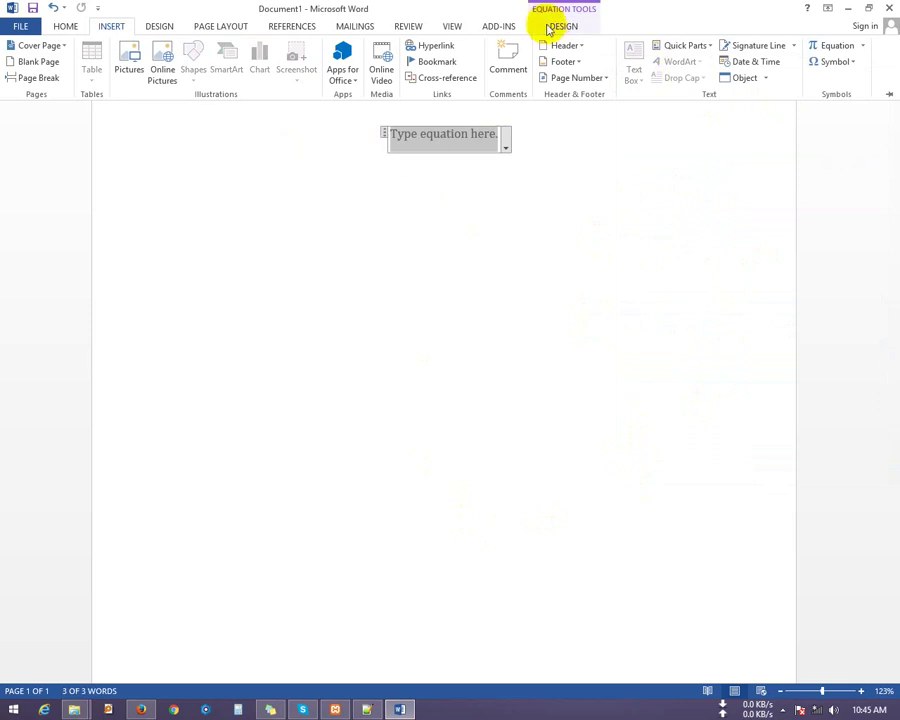
# - Insert a stacked fraction into the equation from the Fraction gallery
pyautogui.click(564, 27)
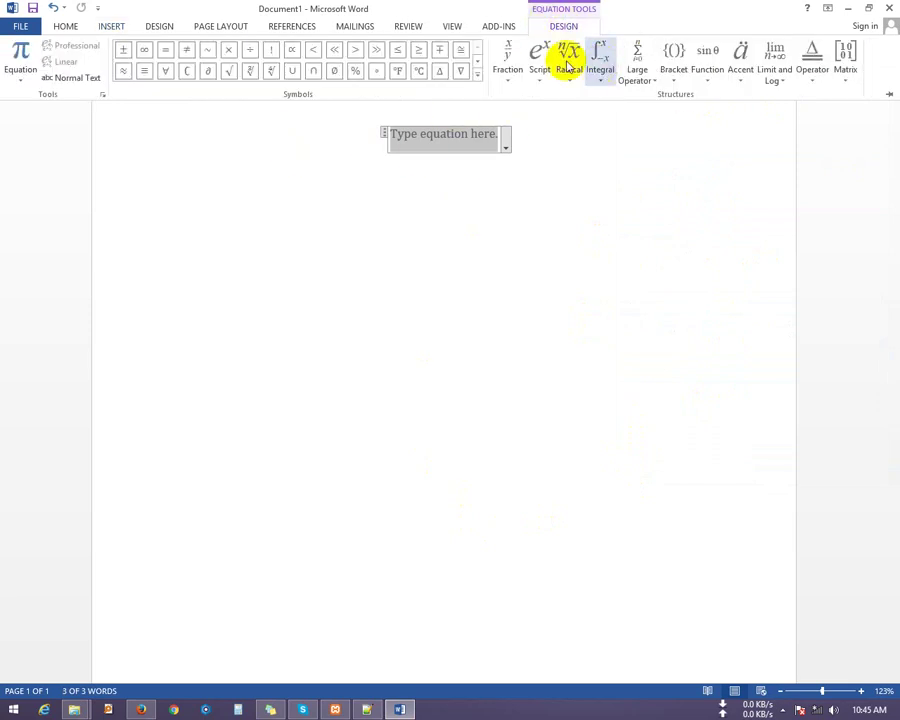
pyautogui.click(507, 68)
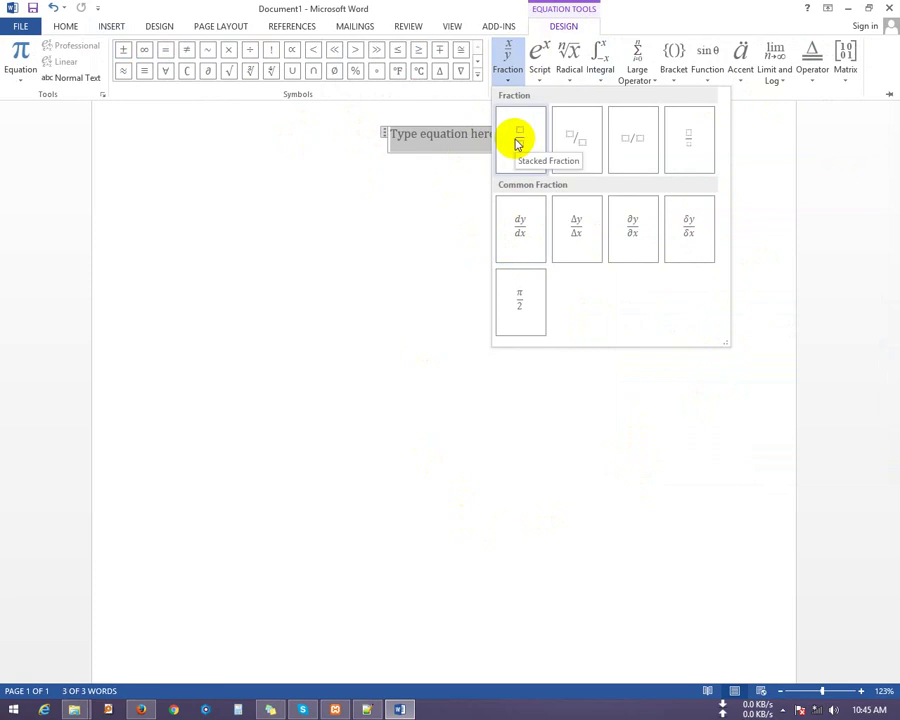
pyautogui.click(522, 147)
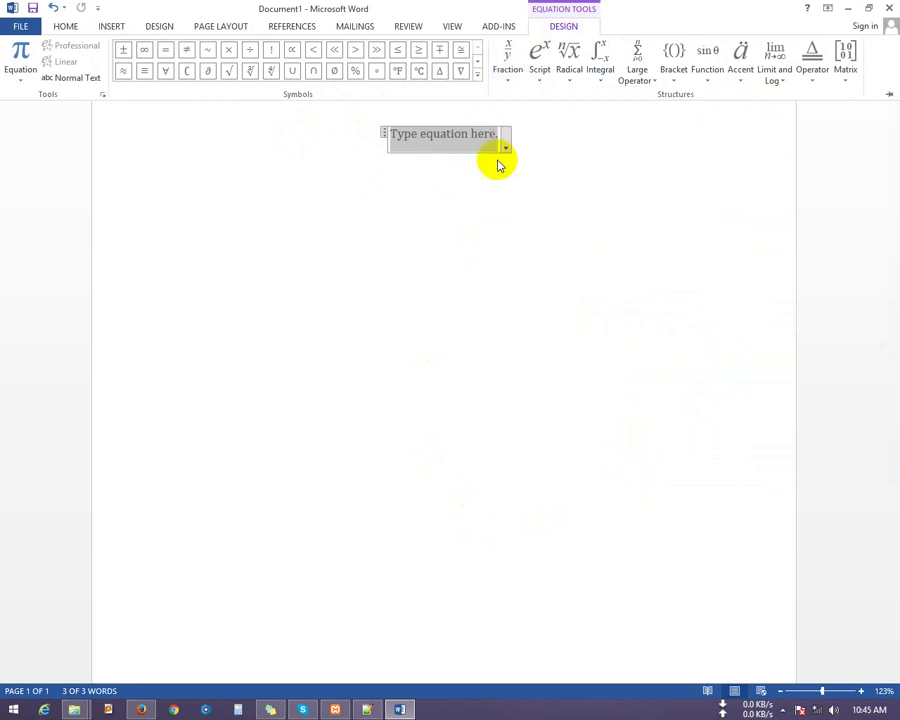
pyautogui.click(447, 135)
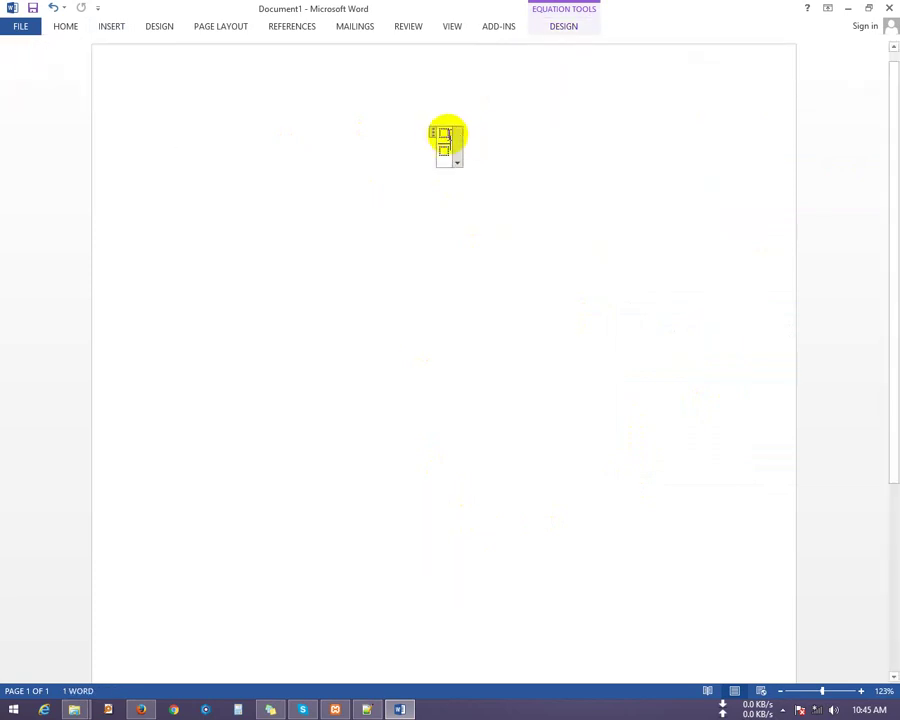
# - Nest a second stacked fraction inside it, giving three slots one above another
pyautogui.click(574, 28)
pyautogui.click(512, 82)
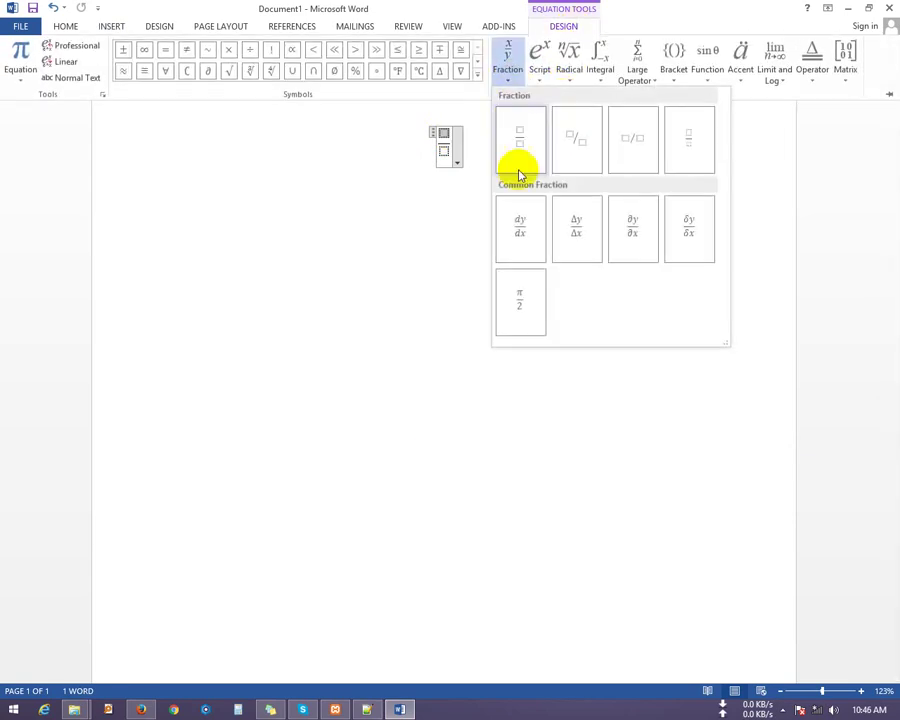
pyautogui.click(519, 138)
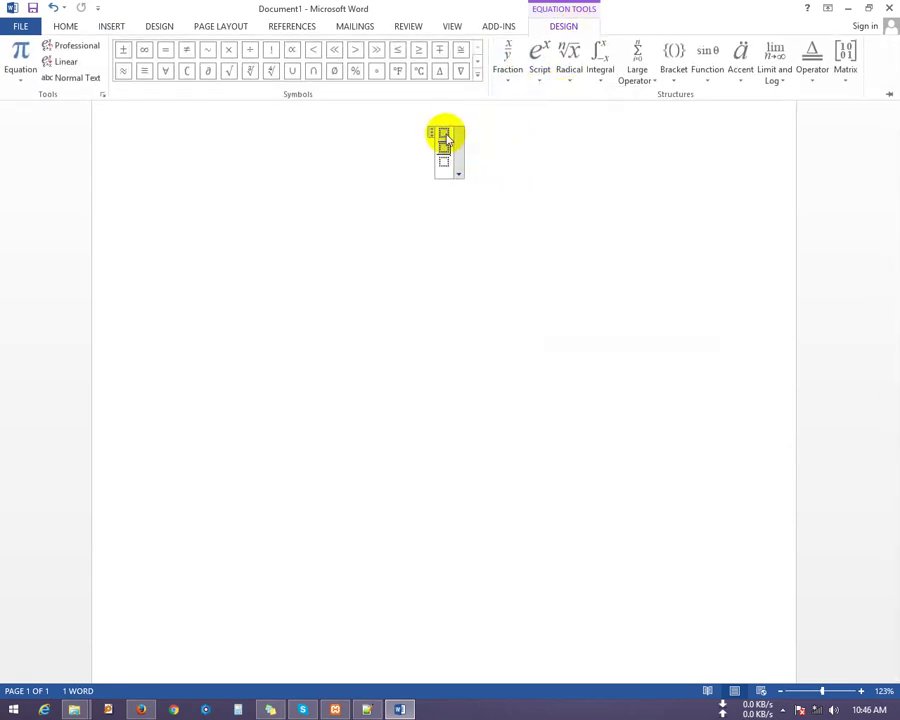
pyautogui.click(459, 137)
pyautogui.write('(a + b)2')
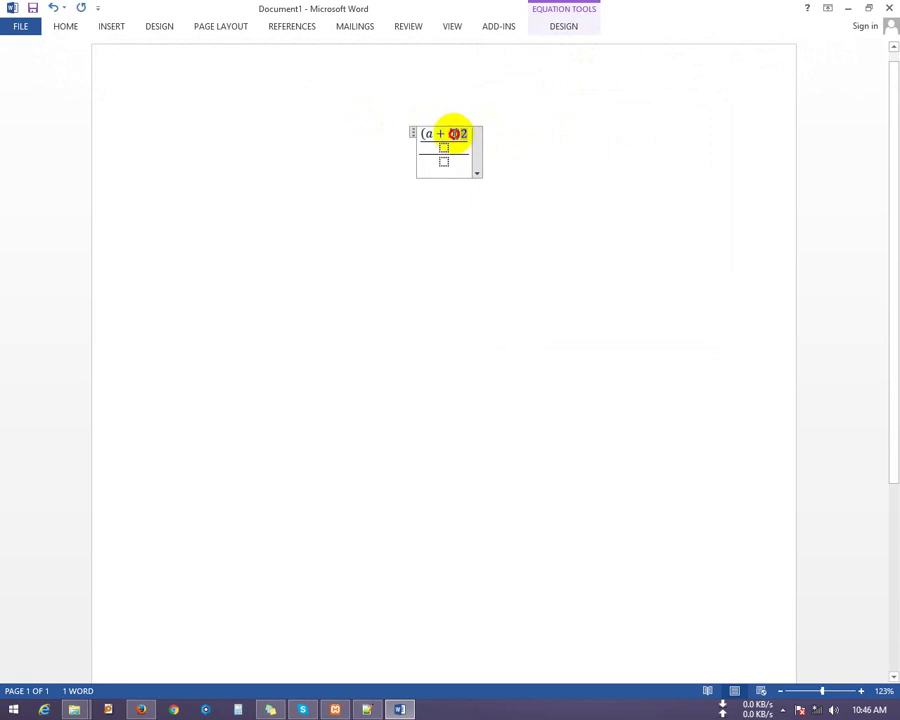
# - Delete the stray plain 2 after (a+b) and add a superscript slot holding 2
pyautogui.click(468, 132)
pyautogui.moveTo(468, 132)
pyautogui.mouseDown()
pyautogui.moveTo(444, 138)
pyautogui.moveTo(465, 133)
pyautogui.mouseUp()
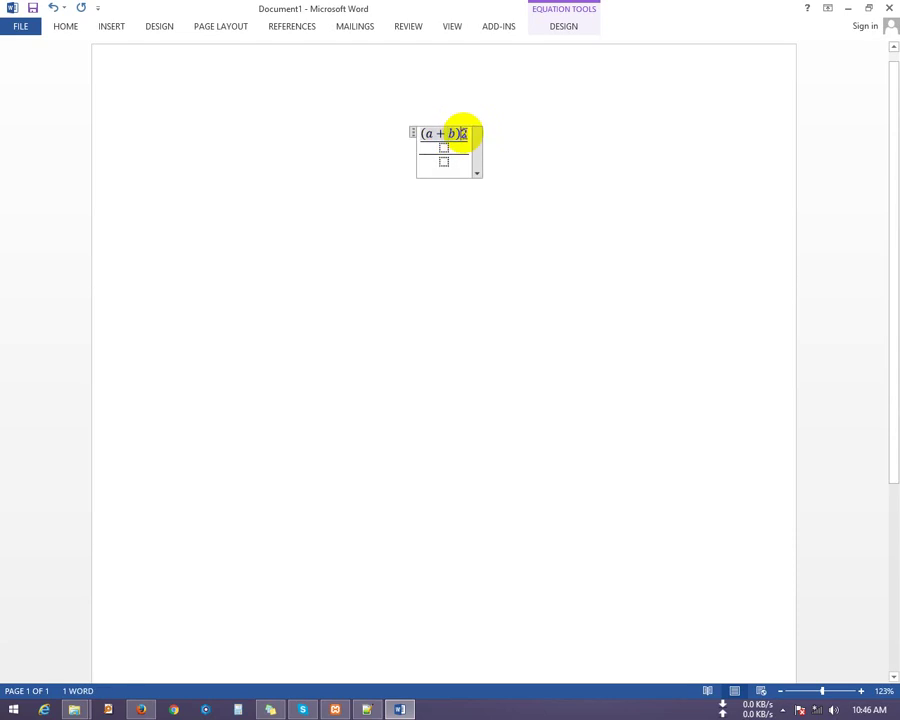
pyautogui.press('Delete')
pyautogui.click(561, 28)
pyautogui.click(507, 86)
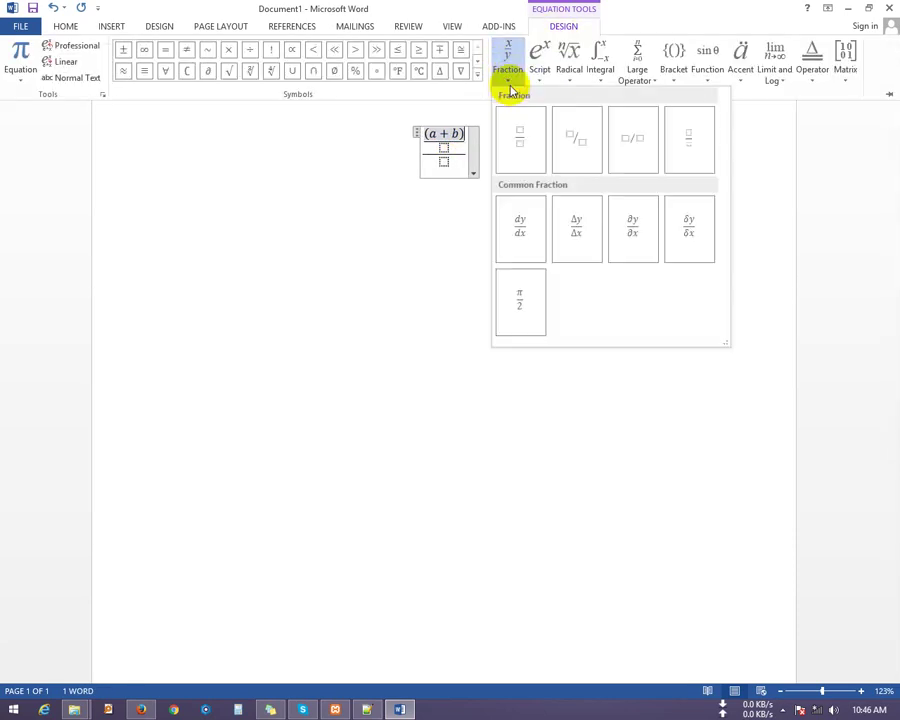
pyautogui.click(541, 82)
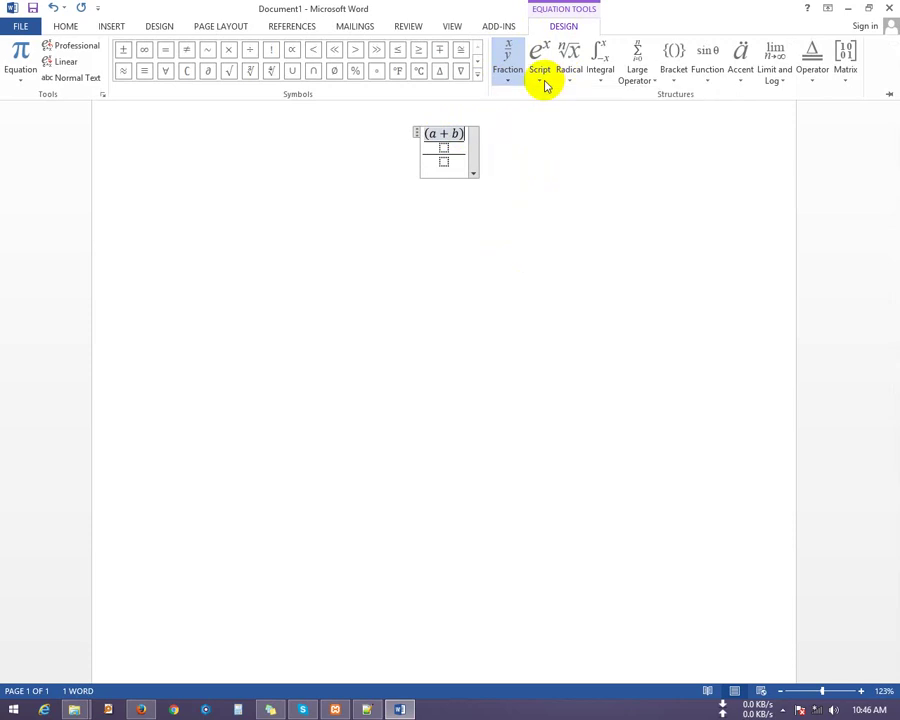
pyautogui.click(540, 80)
pyautogui.click(567, 148)
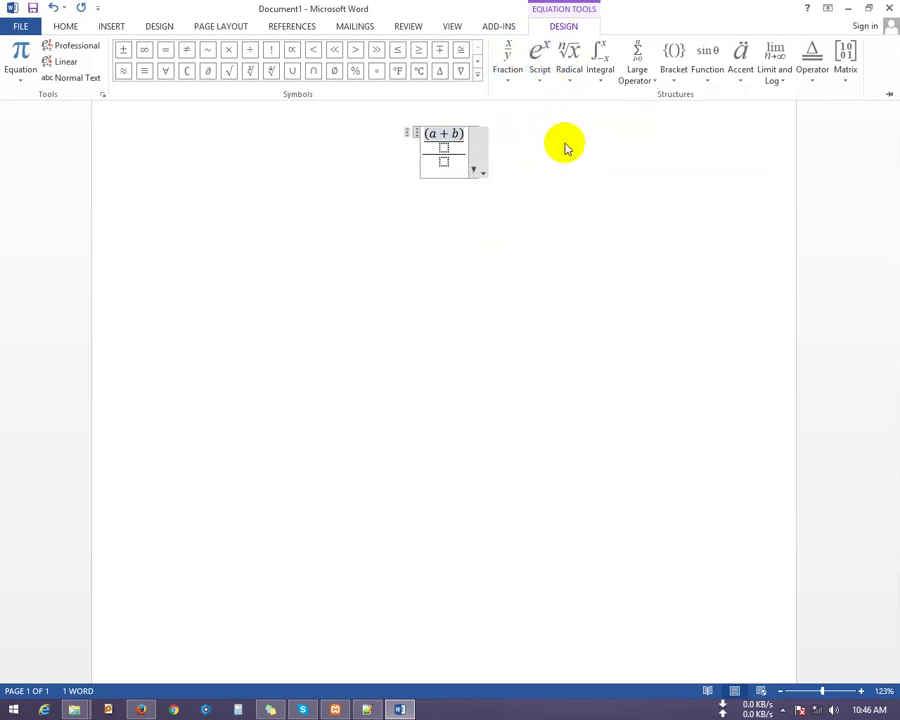
pyautogui.hotkey('ctrl', 'F1')
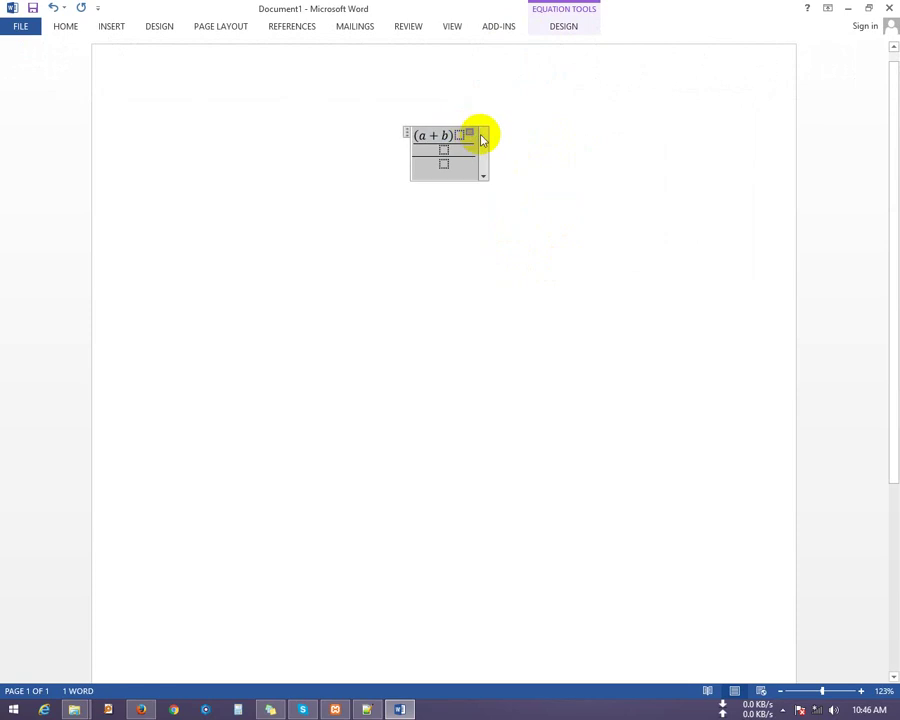
pyautogui.click(469, 133)
pyautogui.write('2')
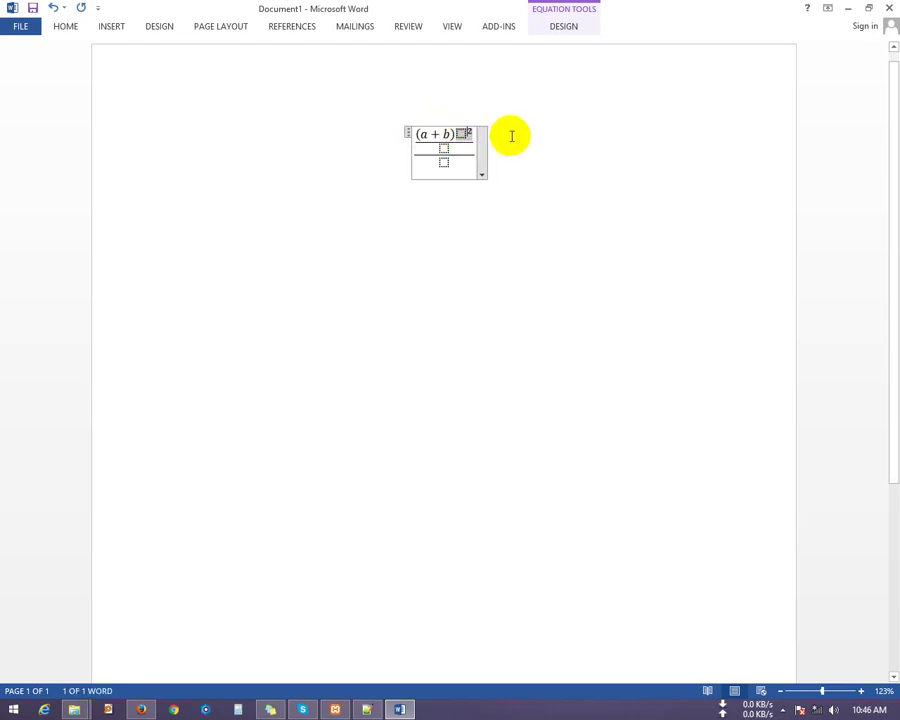
# - Clear the top slot and rebuild it with a Superscript structure so it reads (a + b)²
pyautogui.hotkey('ctrl', 'z')
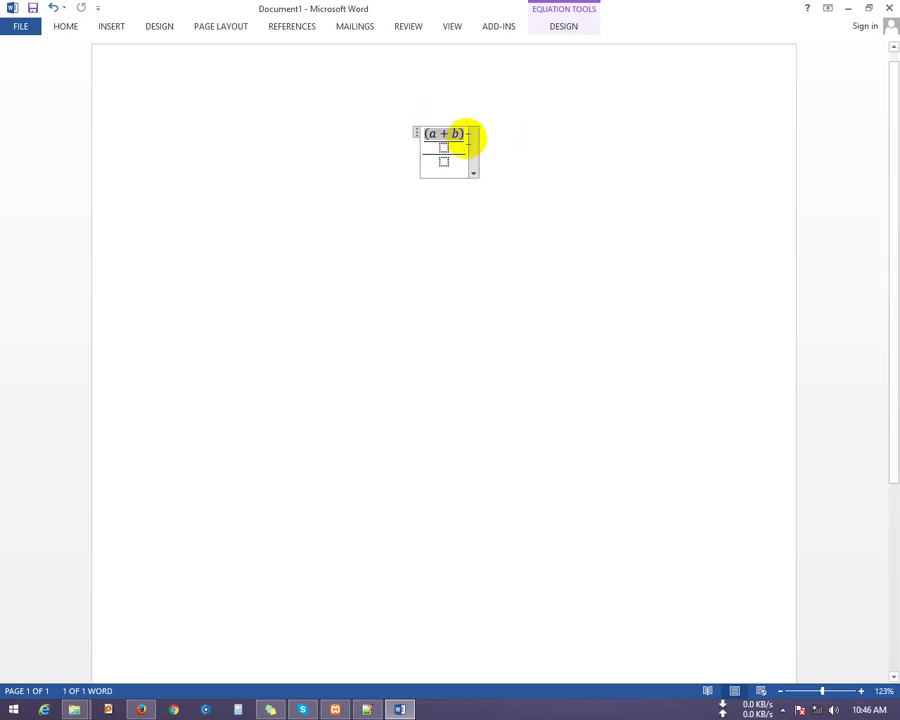
pyautogui.press('Delete')
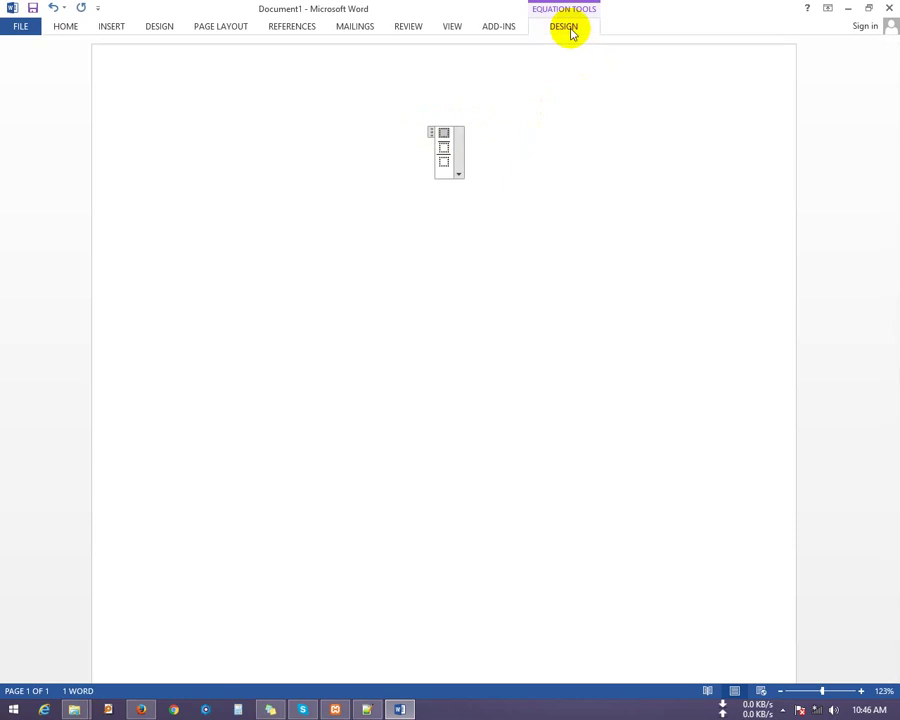
pyautogui.click(566, 28)
pyautogui.click(537, 80)
pyautogui.click(548, 155)
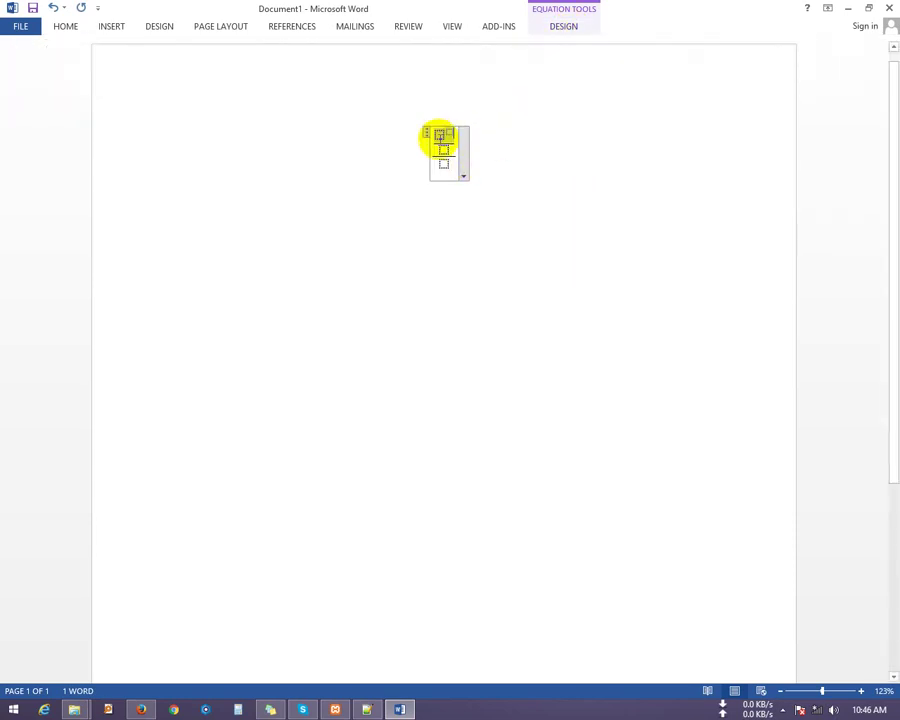
pyautogui.write('a + b)2')
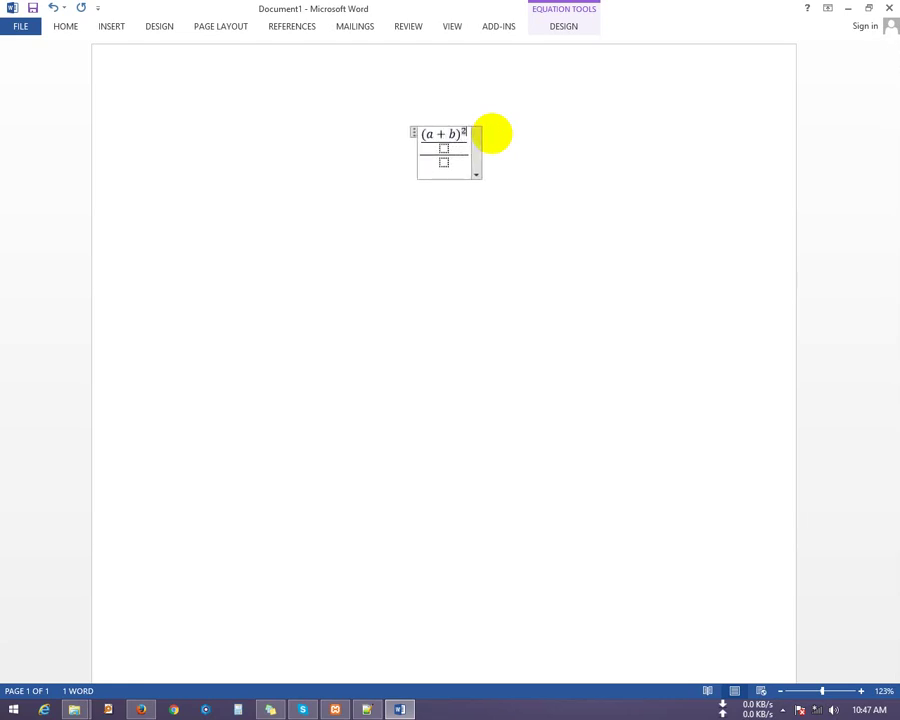
pyautogui.click(443, 148)
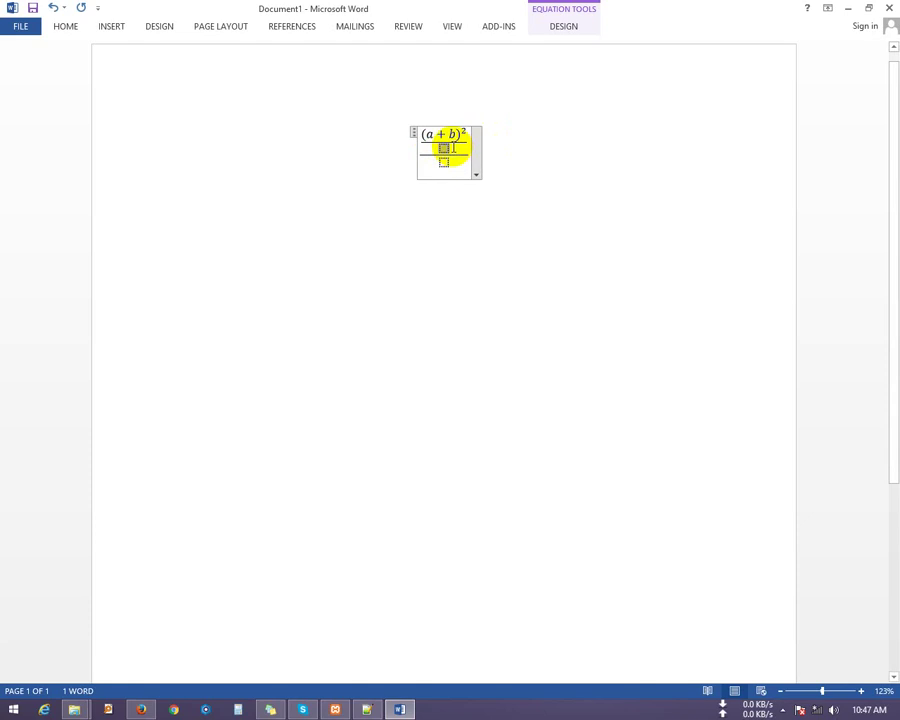
# - Insert a Square Root radical in the middle slot containing 5
pyautogui.click(564, 27)
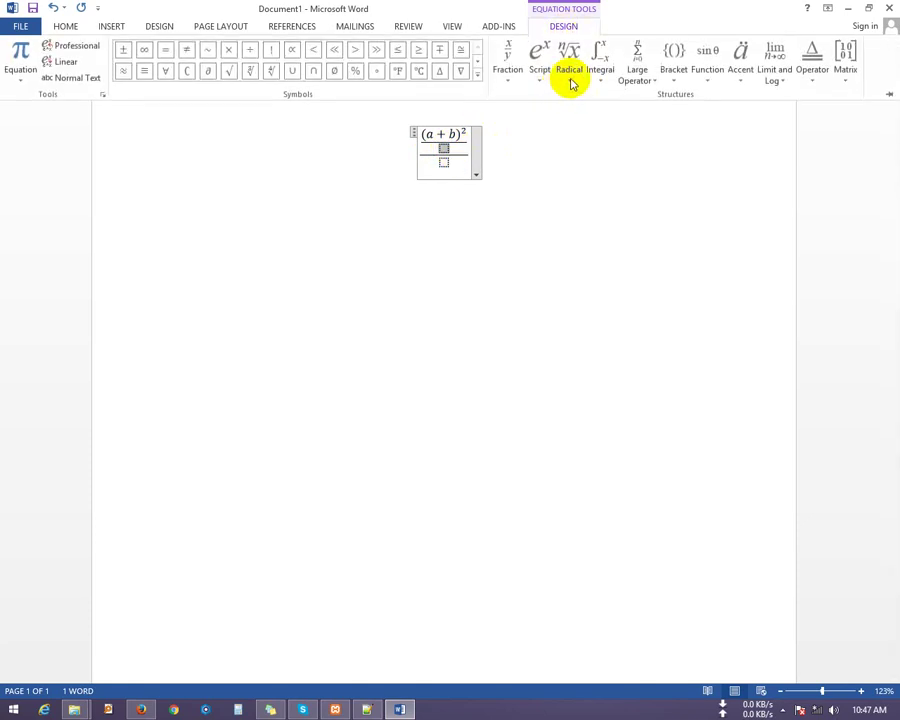
pyautogui.click(568, 78)
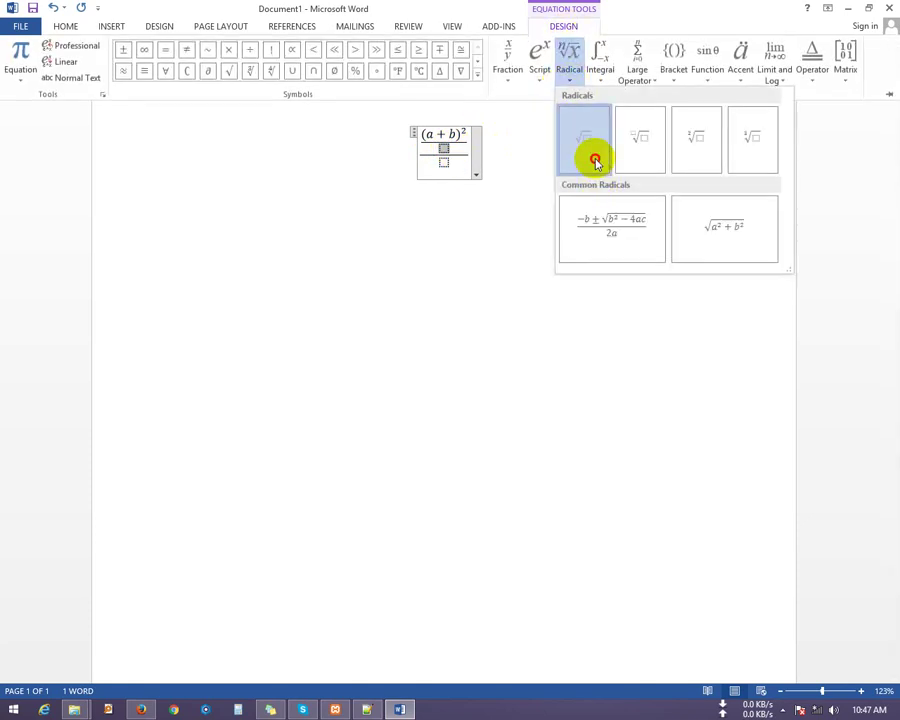
pyautogui.click(590, 150)
pyautogui.click(444, 152)
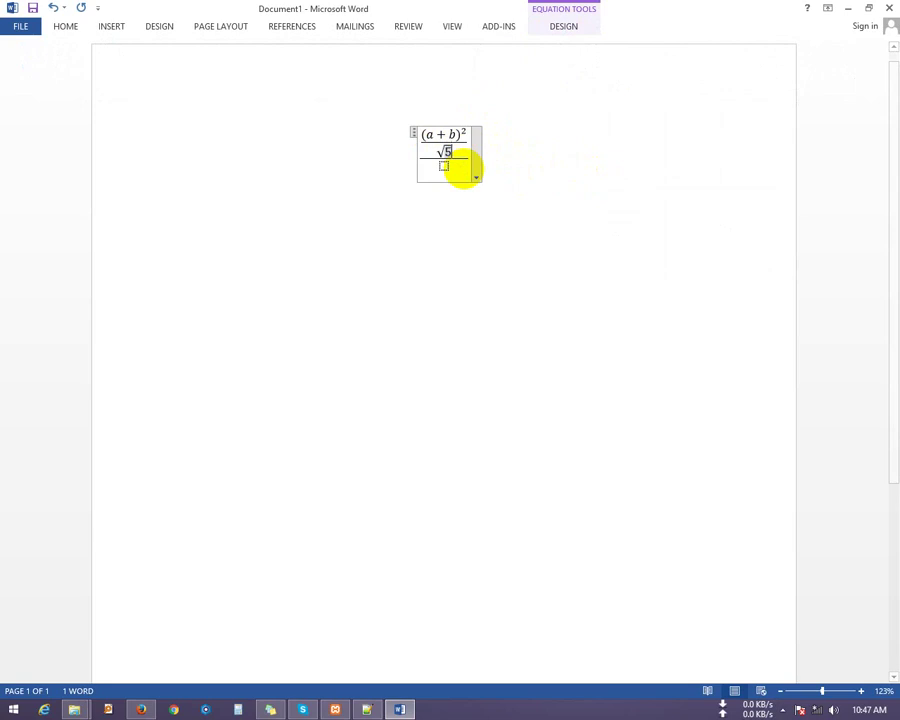
pyautogui.click(444, 166)
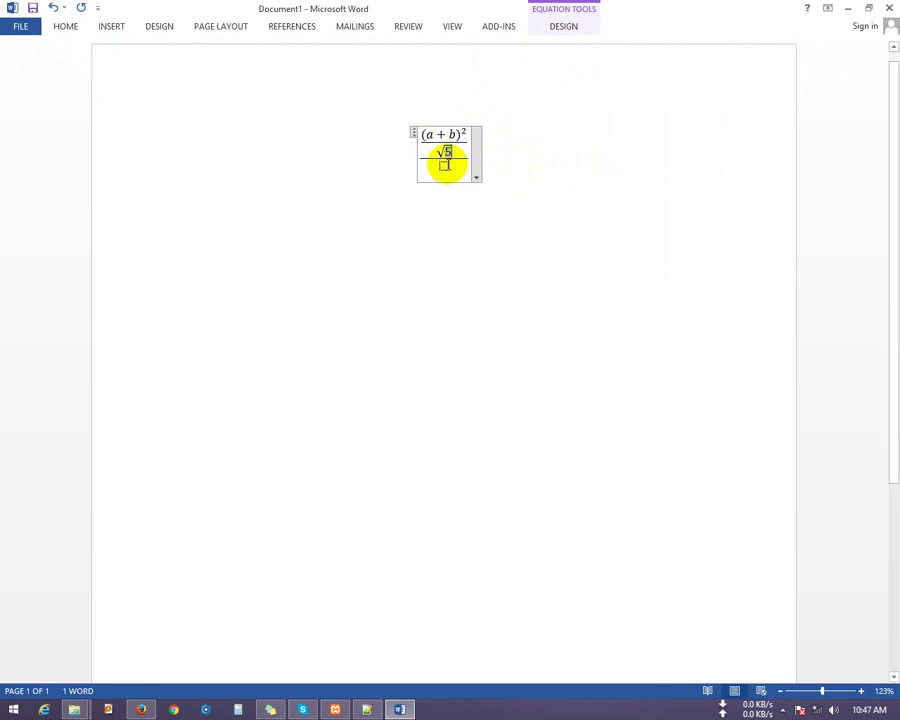
# - Put an integral with limits c and a and integrand b in the bottom slot, followed by +
pyautogui.click(563, 27)
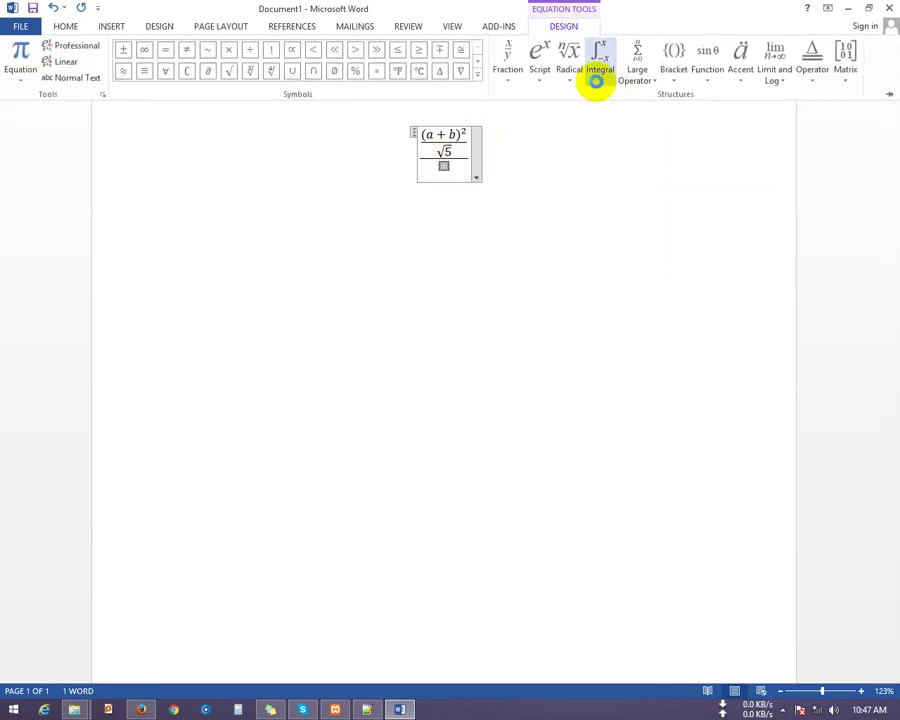
pyautogui.click(597, 84)
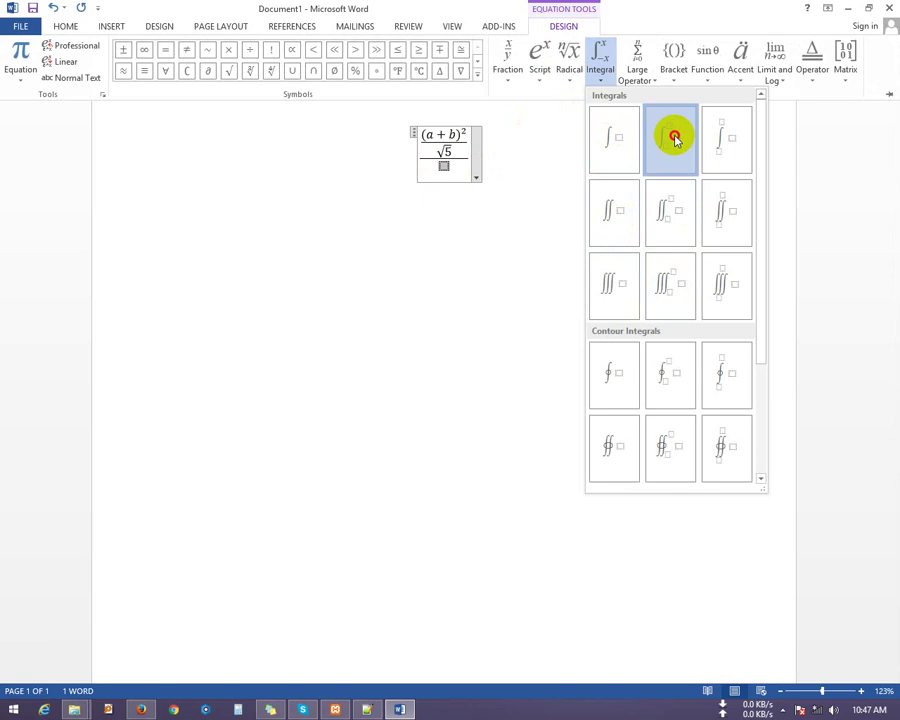
pyautogui.click(670, 138)
pyautogui.click(451, 168)
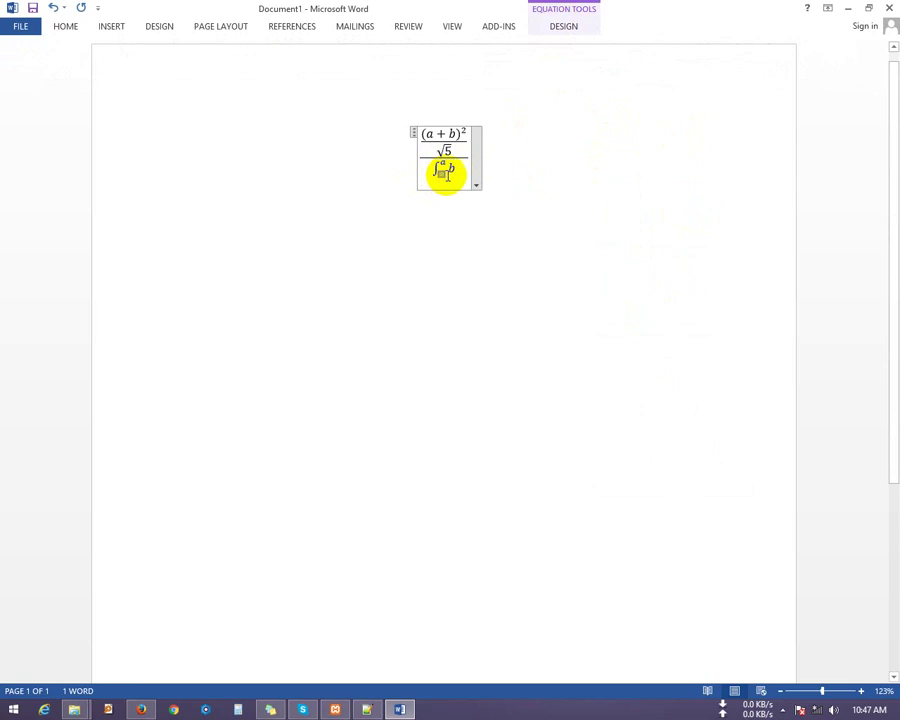
pyautogui.click(468, 170)
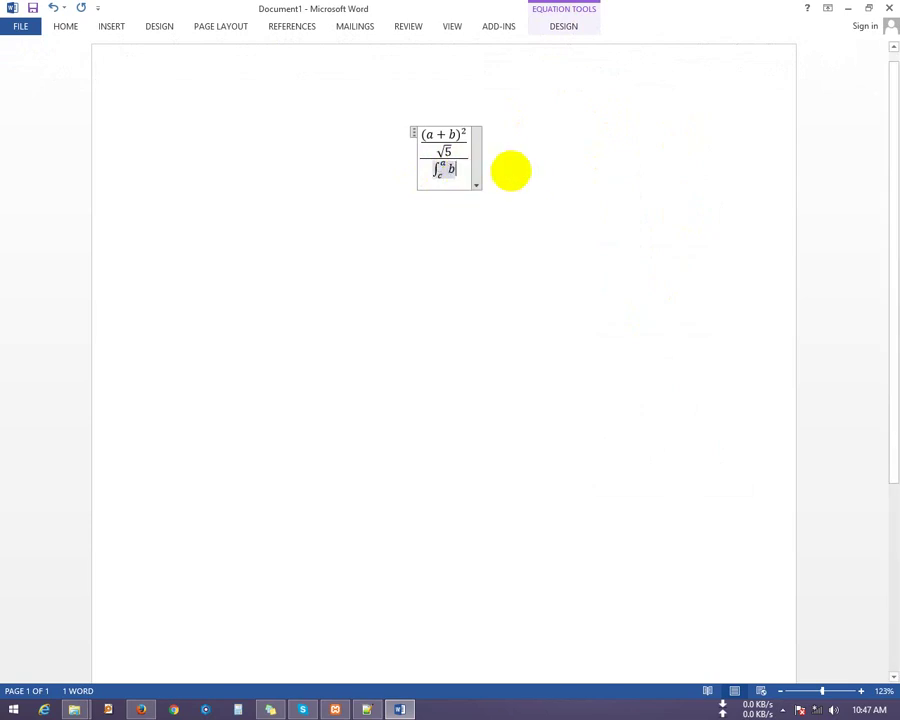
pyautogui.write(' +')
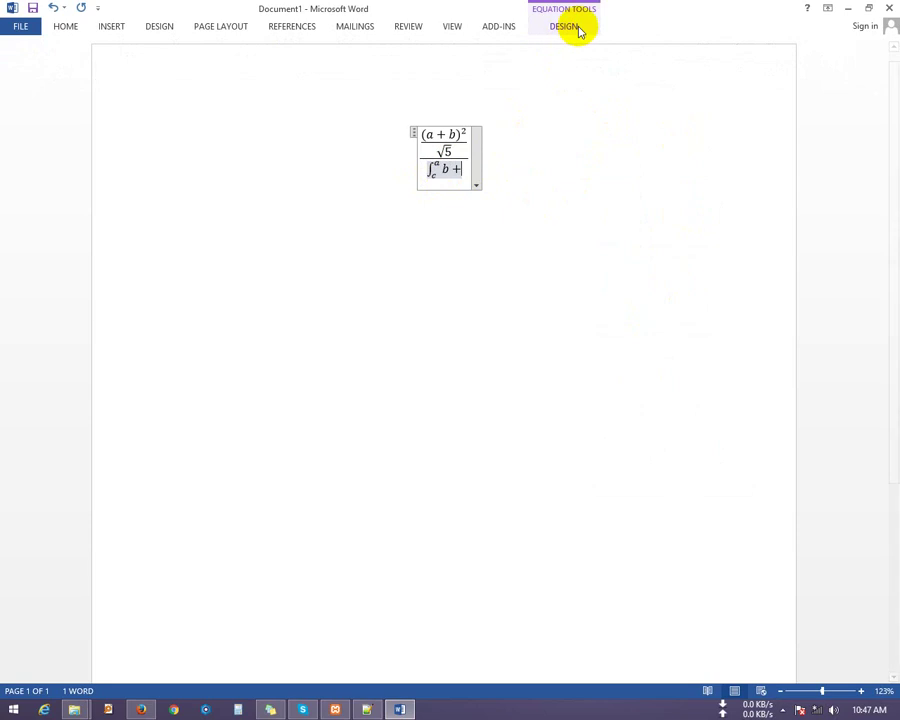
# - Browse the Accent, Integral, Large Operator and Operator galleries on Equation Tools Design
pyautogui.click(570, 27)
pyautogui.click(737, 84)
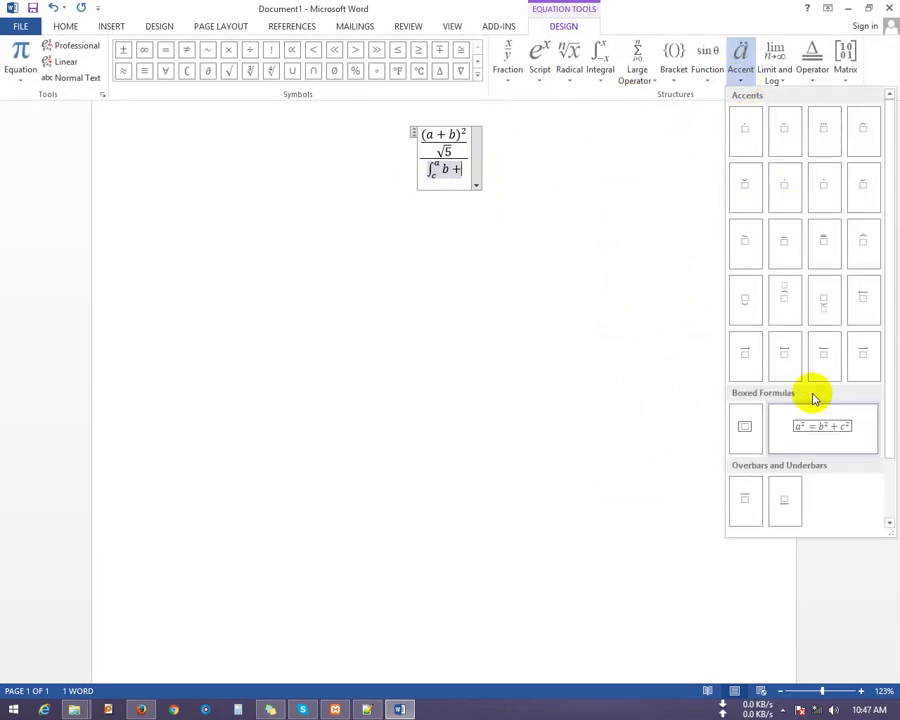
pyautogui.click(597, 82)
pyautogui.click(597, 82)
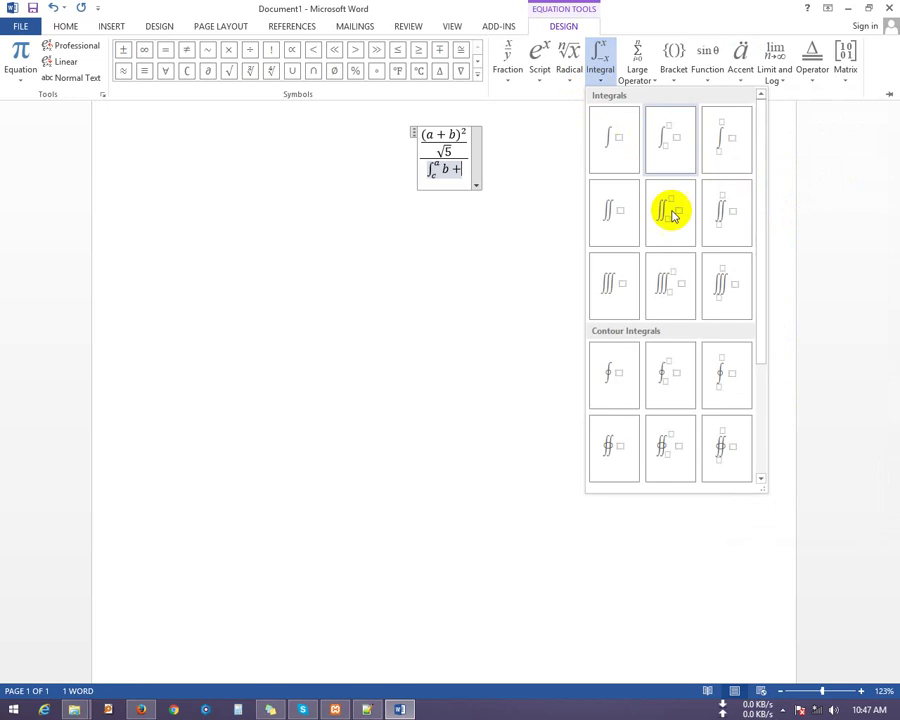
pyautogui.click(653, 81)
pyautogui.click(651, 80)
pyautogui.scroll(-5, 758, 384)
pyautogui.scroll(5, 765, 388)
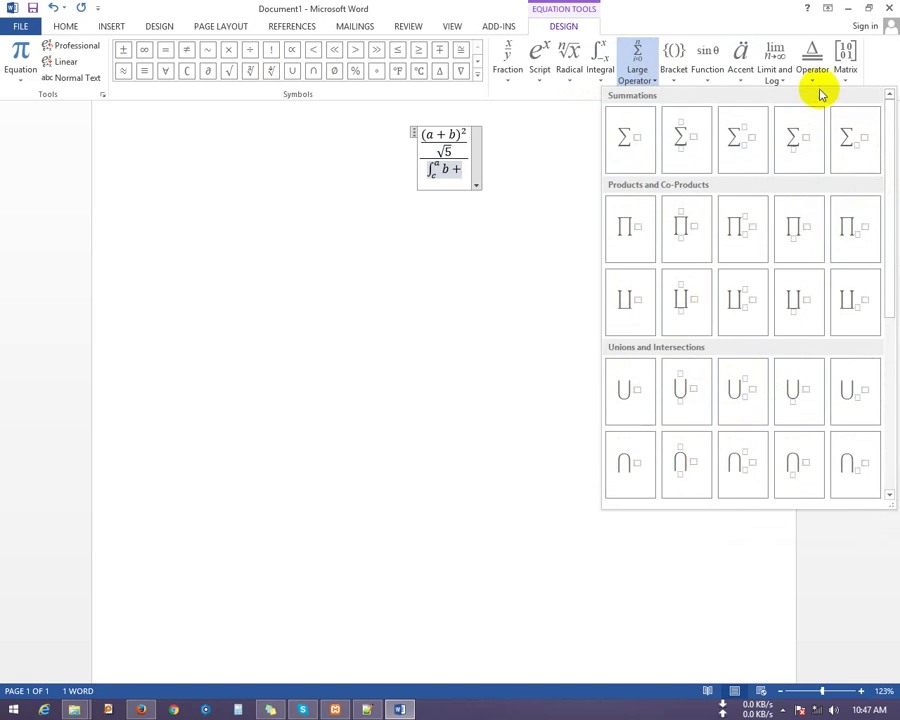
pyautogui.click(815, 78)
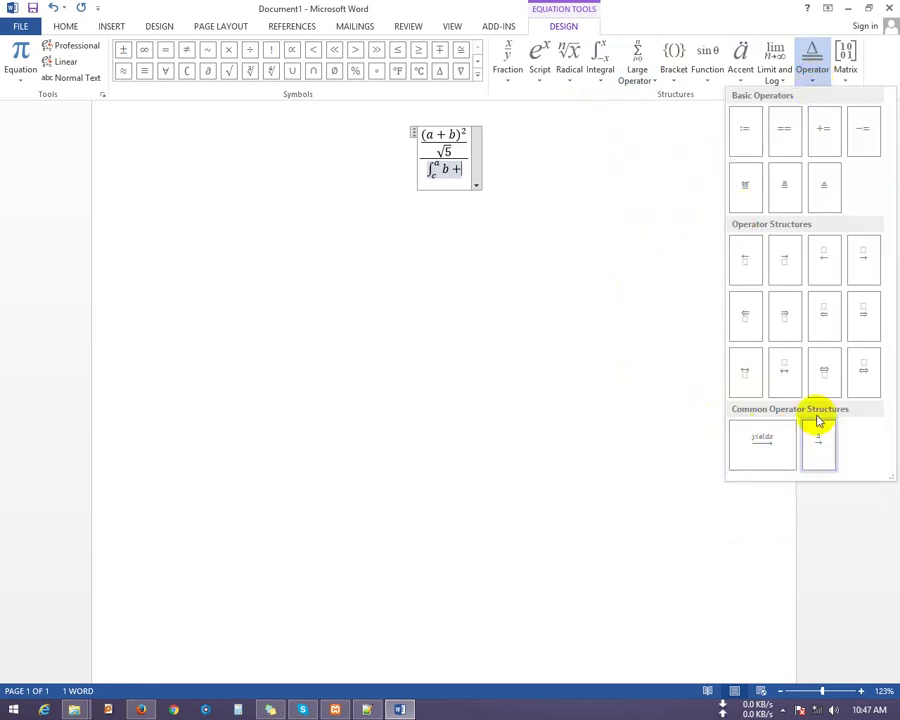
# - Leave the equation and start a new line below it
pyautogui.doubleClick(556, 30)
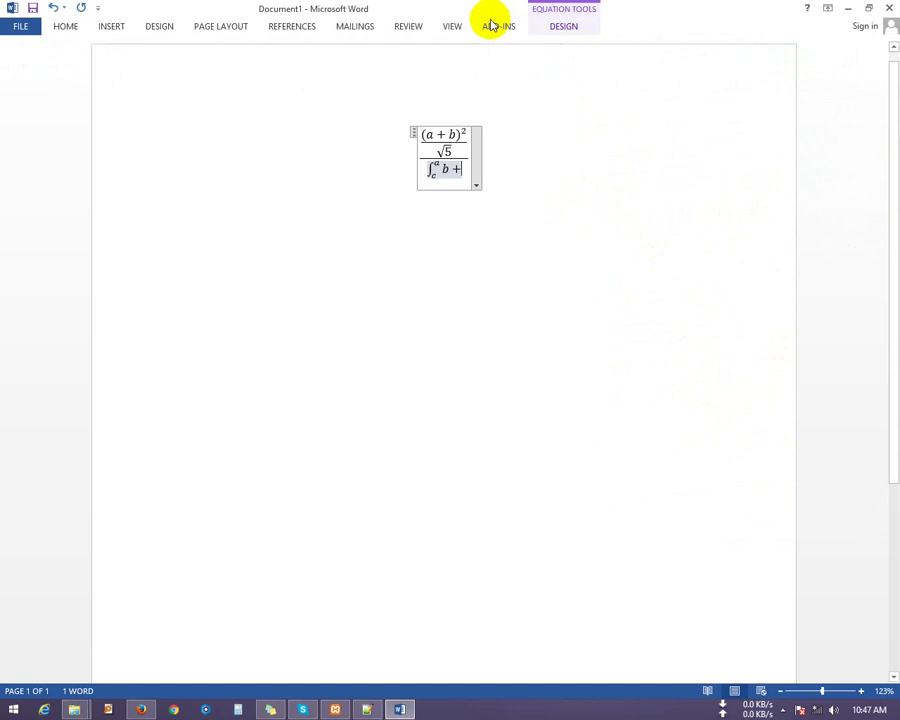
pyautogui.click(490, 25)
pyautogui.doubleClick(545, 27)
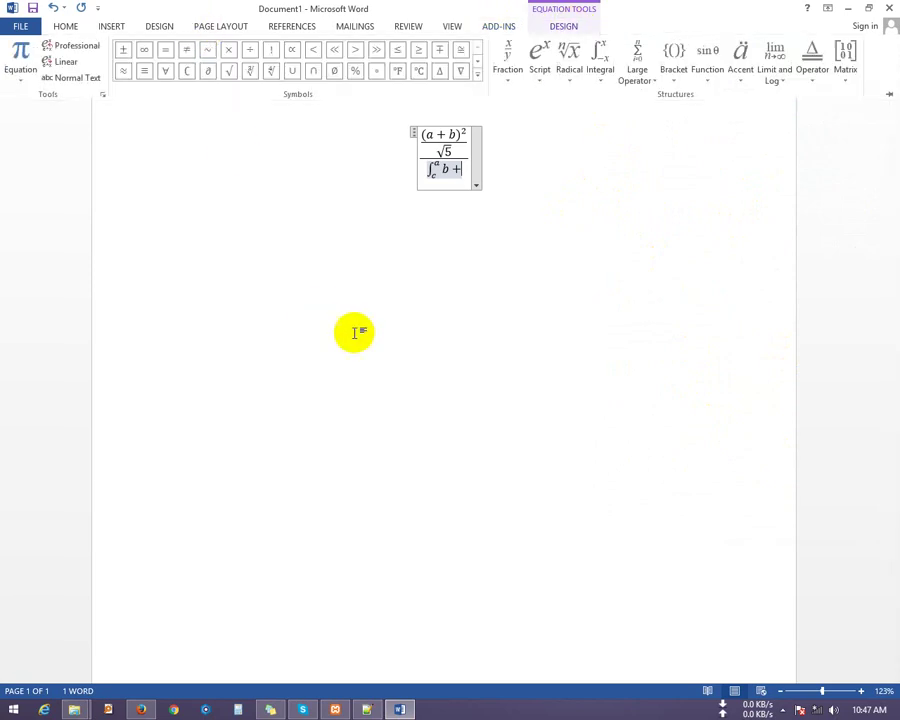
pyautogui.click(410, 337)
pyautogui.click(534, 323)
pyautogui.click(407, 374)
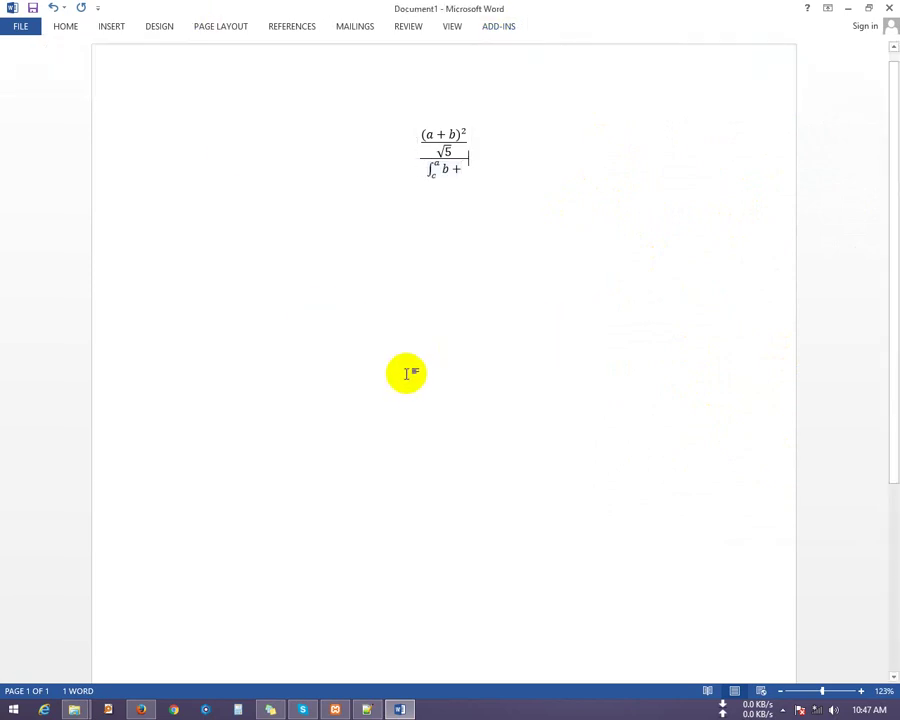
pyautogui.press('Return')
pyautogui.press('Return')
# - Open the Symbol dialog and browse the Wingdings 2 symbols
pyautogui.click(111, 26)
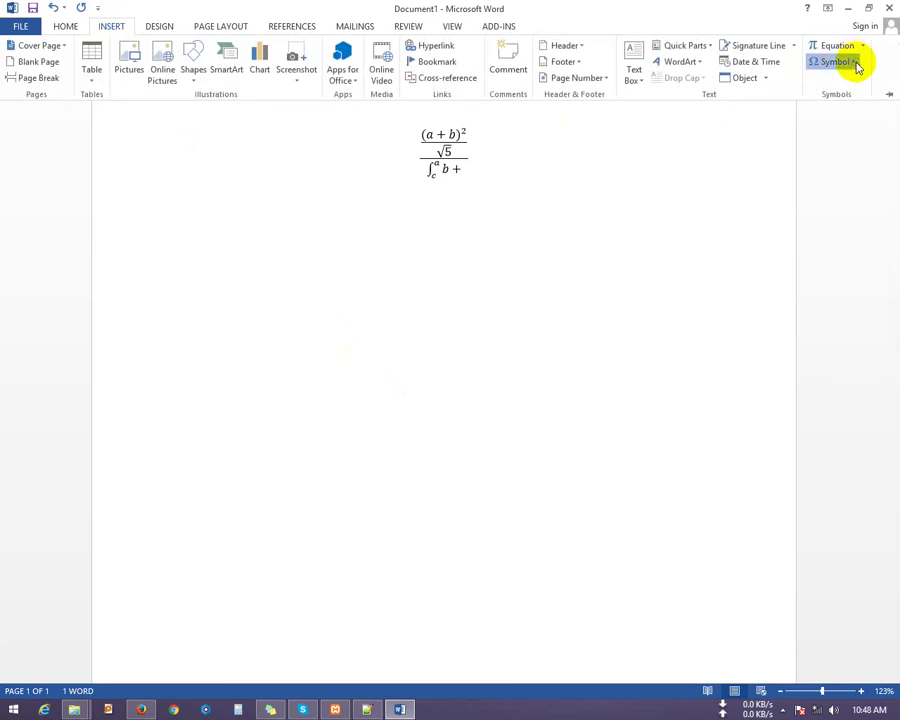
pyautogui.click(855, 62)
pyautogui.click(820, 168)
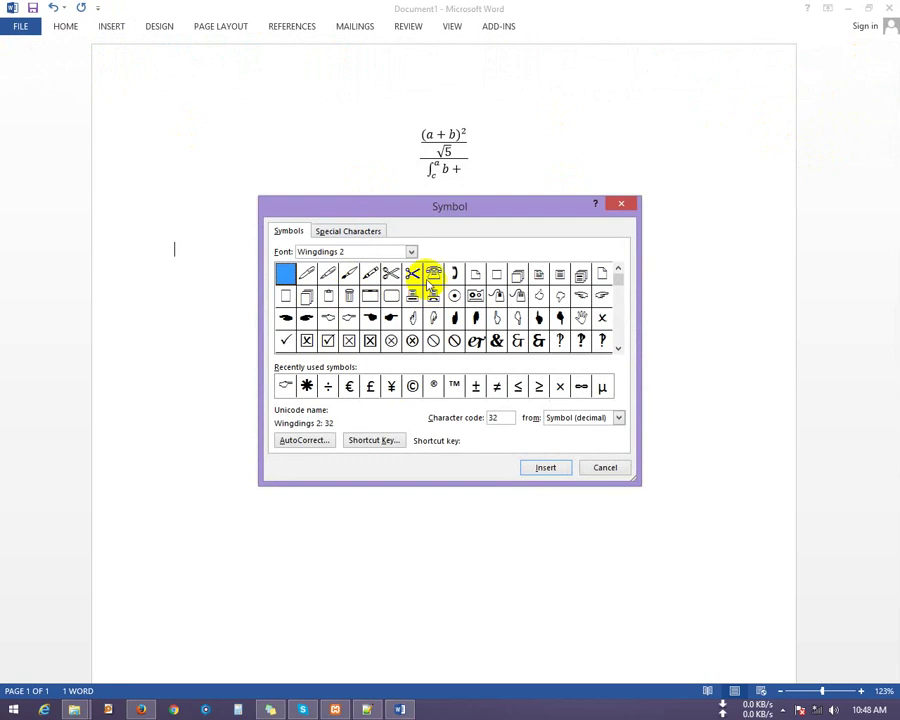
pyautogui.click(410, 252)
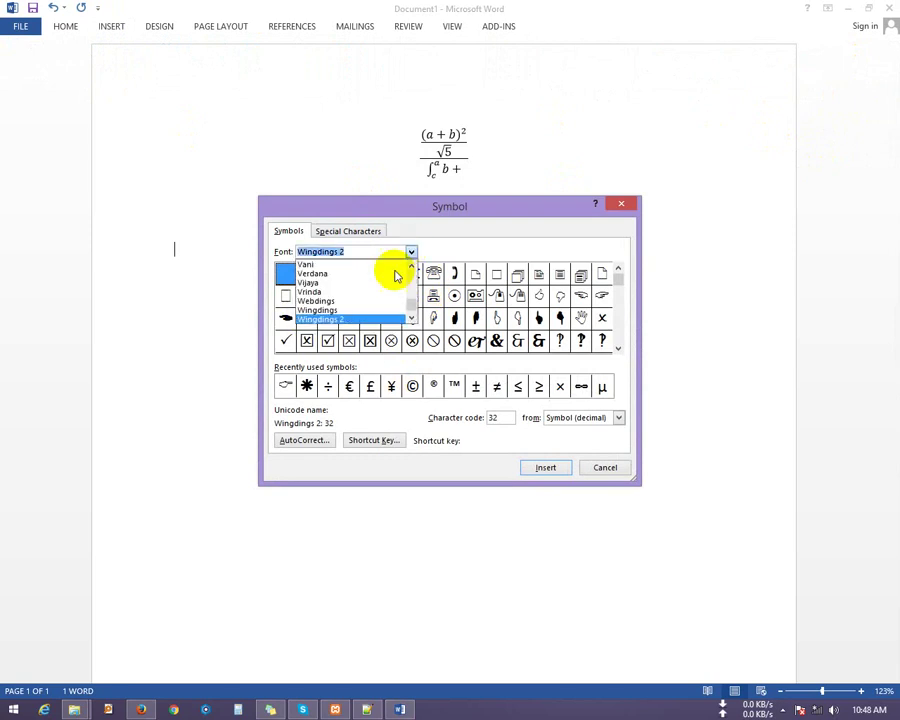
pyautogui.click(580, 317)
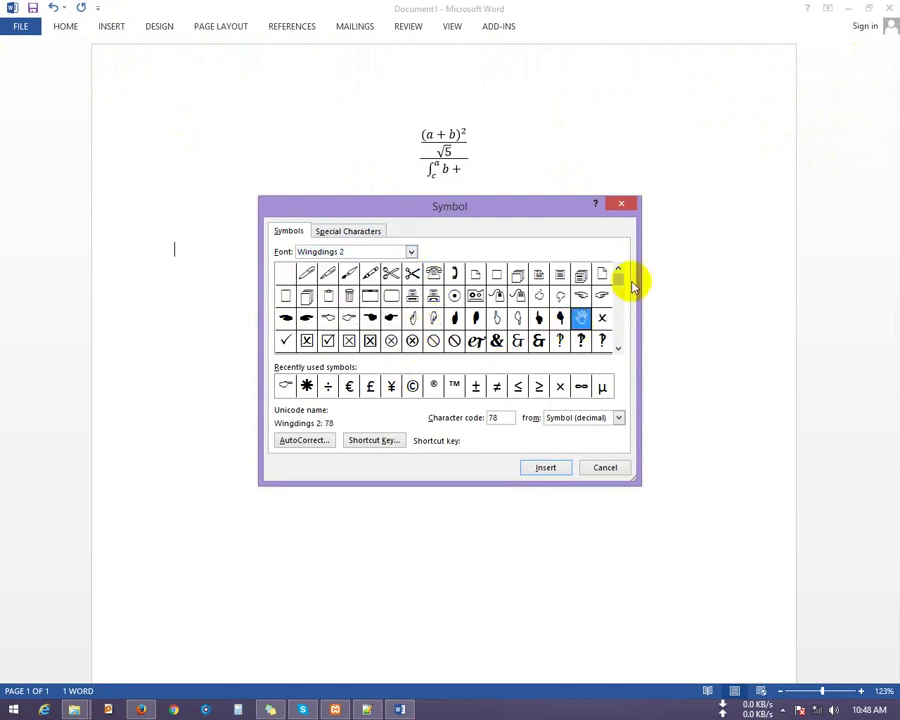
pyautogui.moveTo(617, 306); pyautogui.dragTo(612, 333)
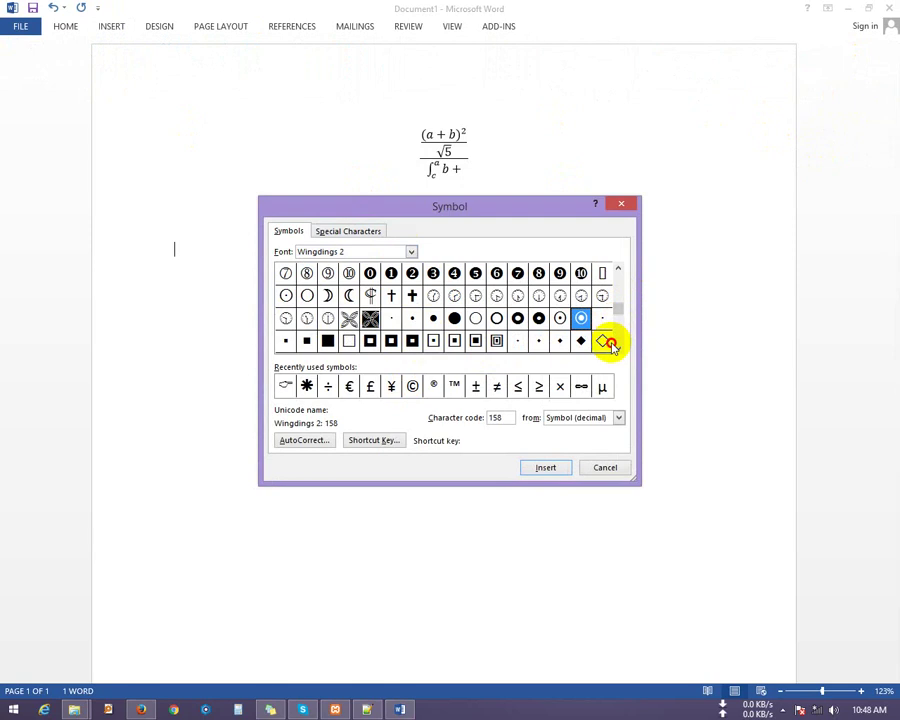
pyautogui.click(617, 349)
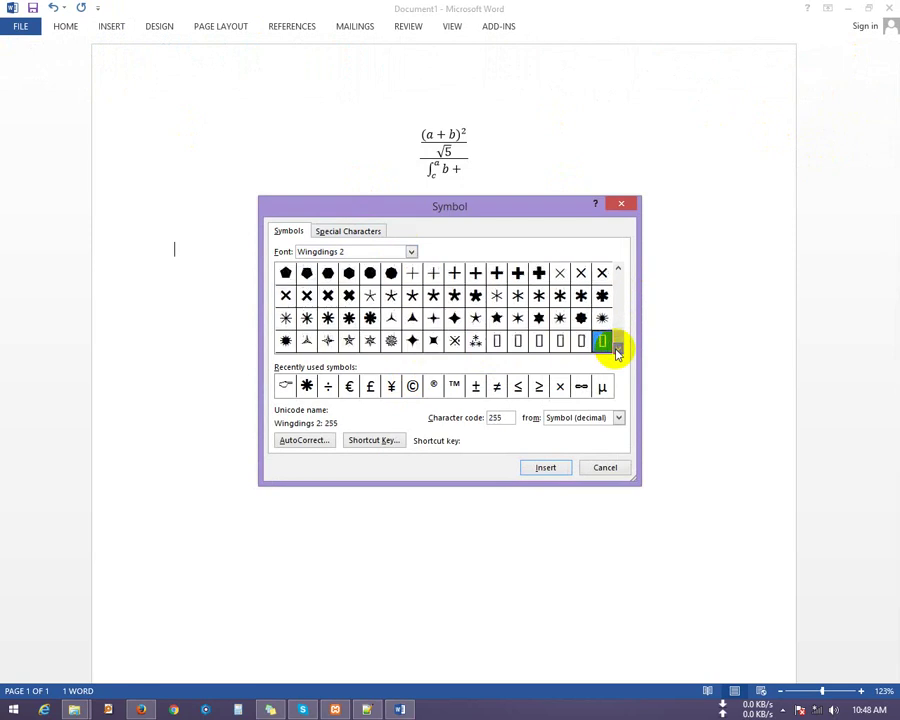
# - Switch the symbol font to Adobe Arabic and scroll to the Arabic characters
pyautogui.click(411, 251)
pyautogui.scroll(5, 394, 296)
pyautogui.scroll(5, 393, 302)
pyautogui.scroll(5, 390, 298)
pyautogui.moveTo(406, 296); pyautogui.dragTo(408, 268)
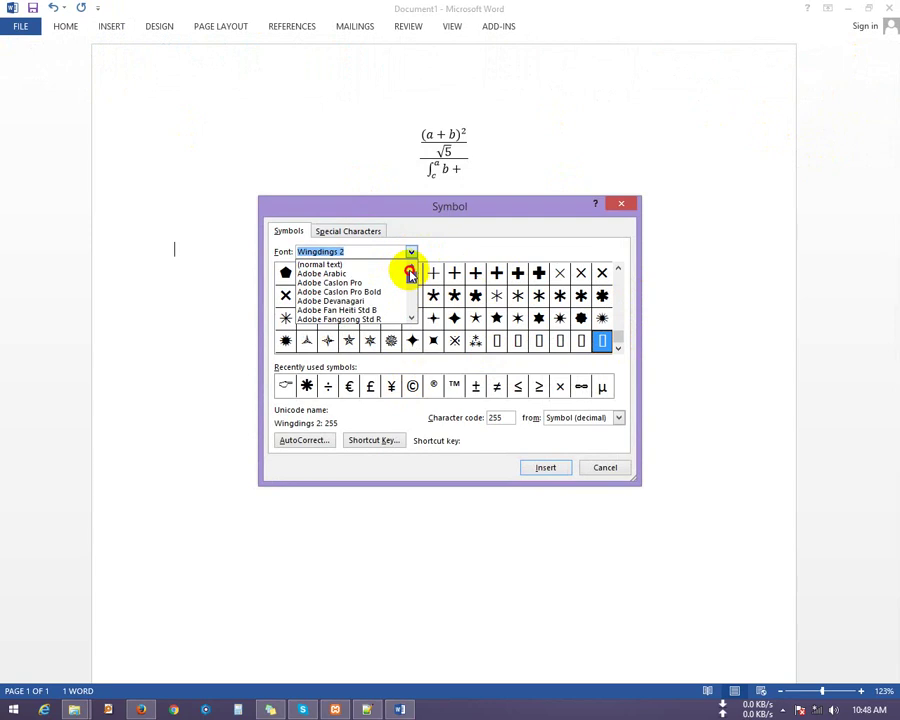
pyautogui.click(340, 266)
pyautogui.hotkey('alt', 'Down')
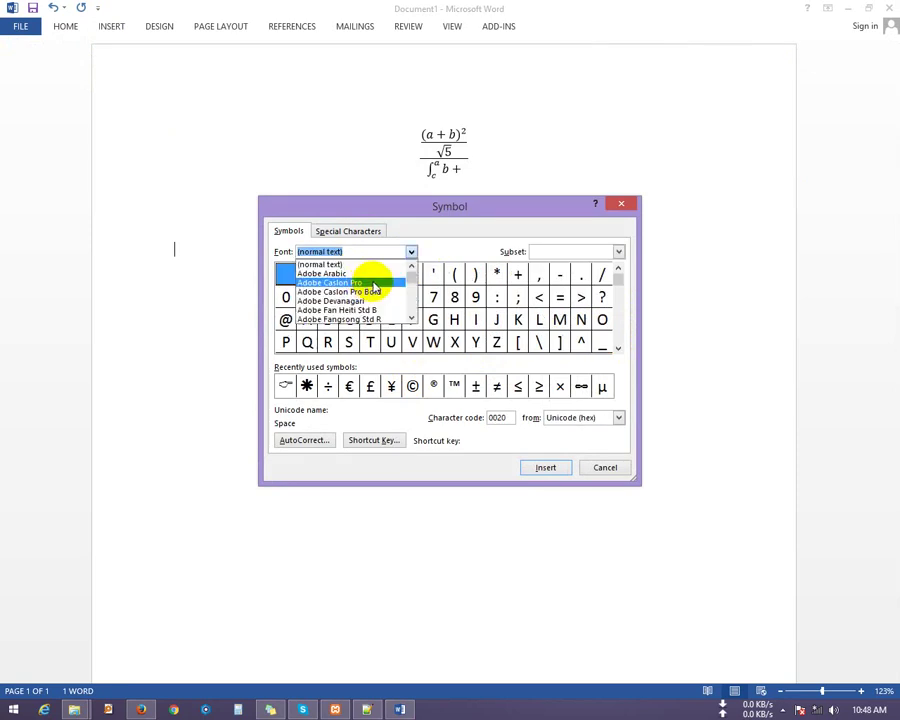
pyautogui.click(376, 270)
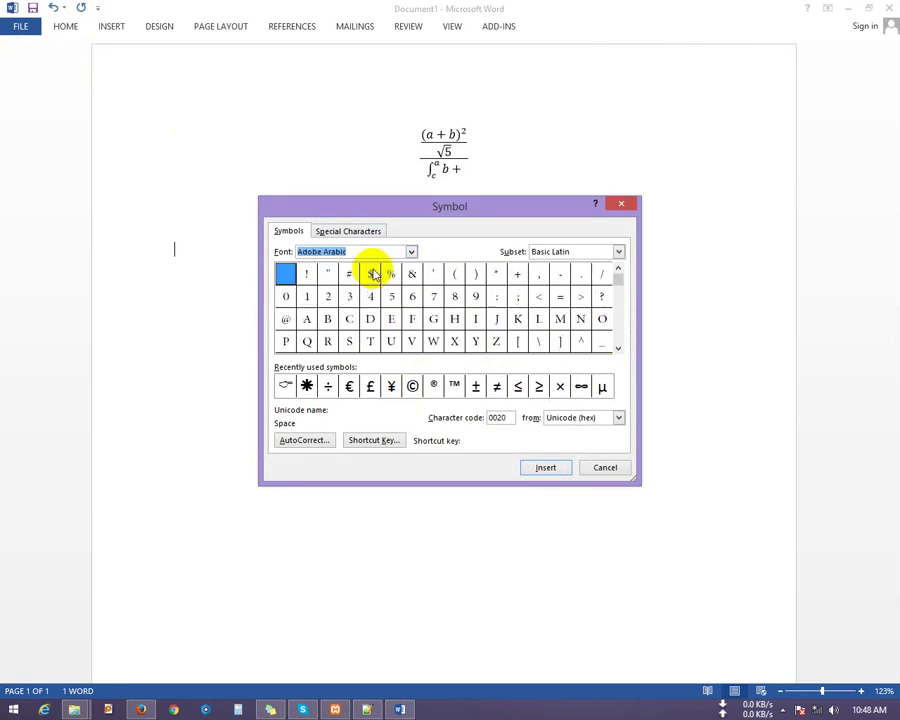
pyautogui.click(618, 348)
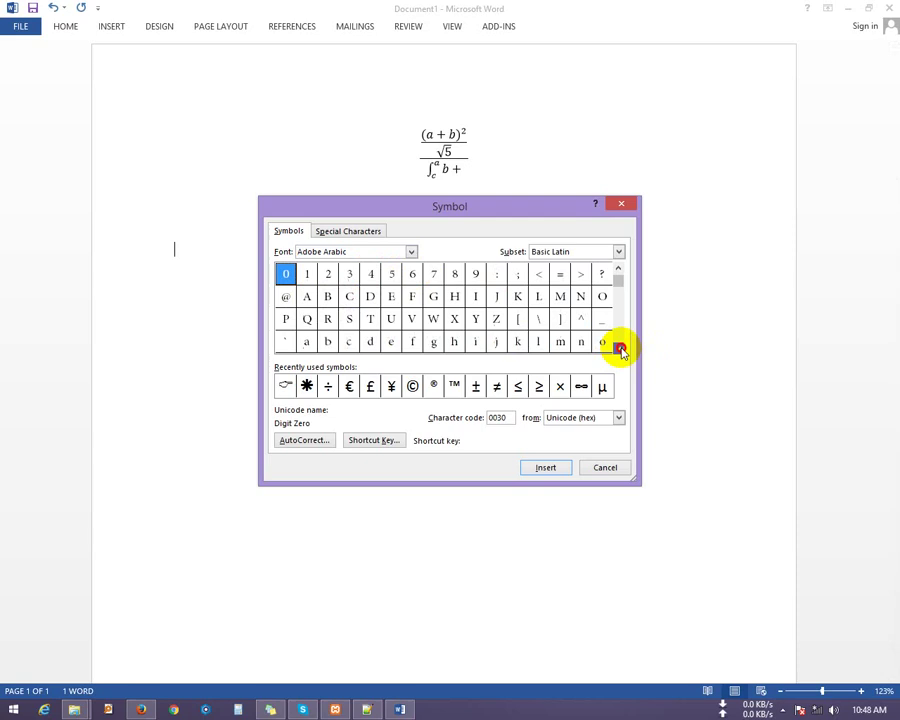
pyautogui.click(618, 348)
pyautogui.click(618, 348)
pyautogui.click(618, 348)
pyautogui.click(618, 348)
pyautogui.click(618, 348)
pyautogui.click(618, 348)
# - Insert the Afghani Sign and the Arabic Question Mark (061F) into the document
pyautogui.click(454, 297)
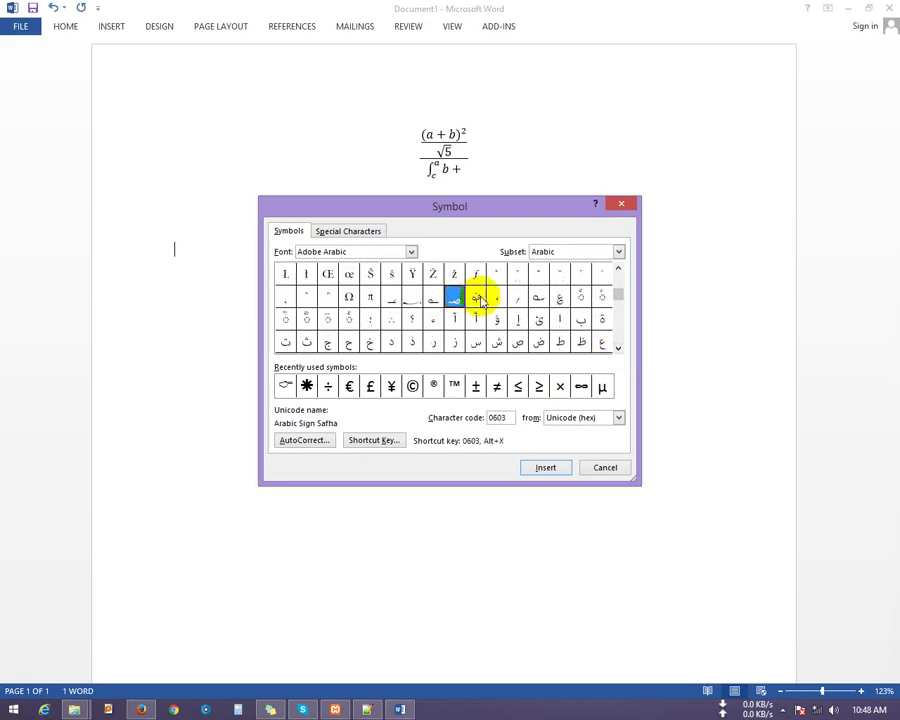
pyautogui.click(475, 297)
pyautogui.click(537, 469)
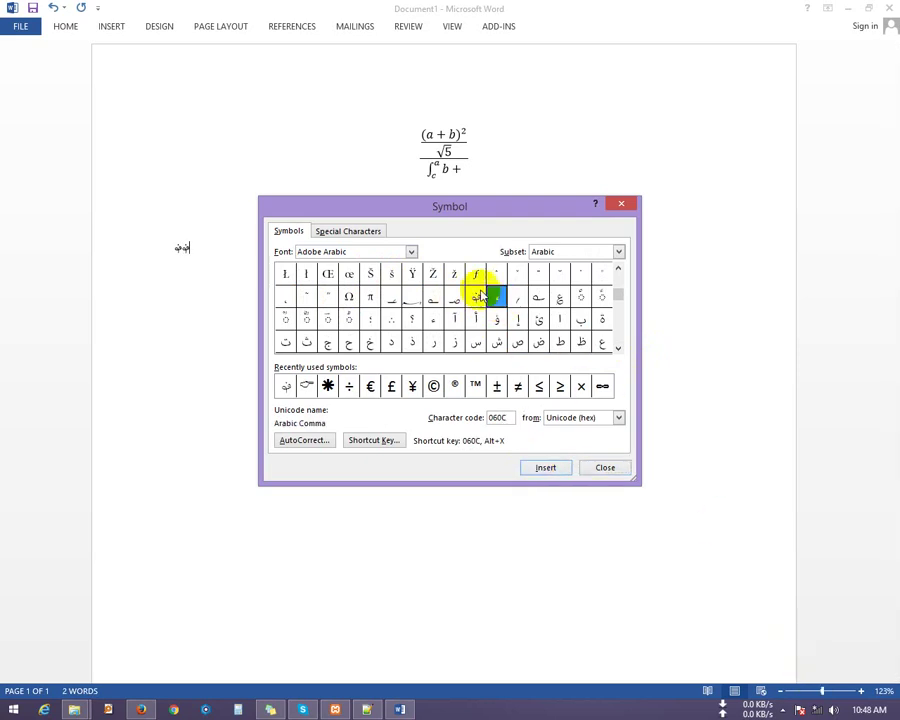
pyautogui.click(516, 300)
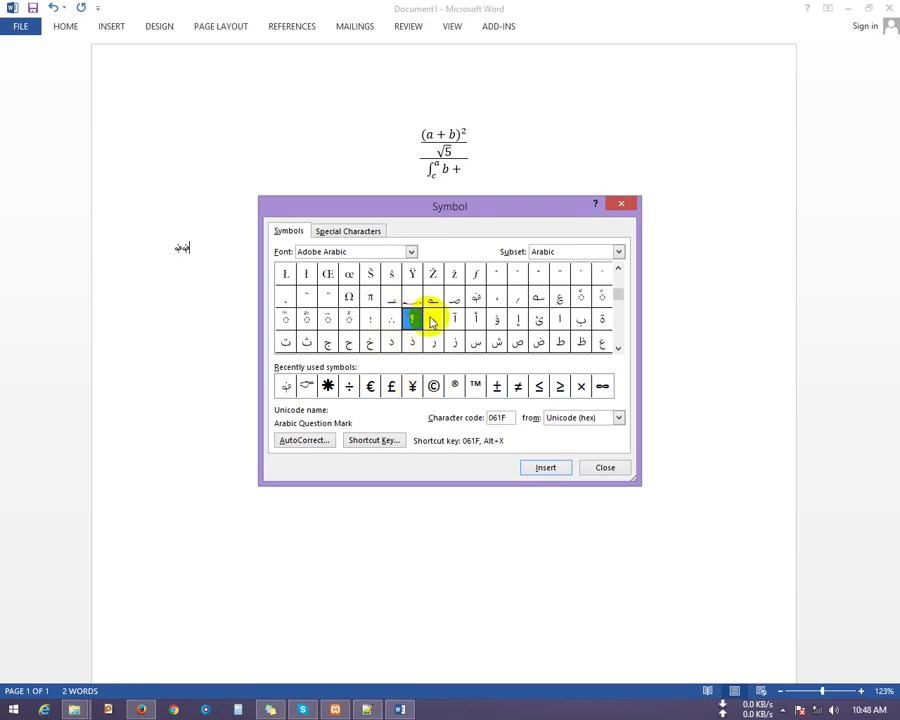
pyautogui.click(413, 322)
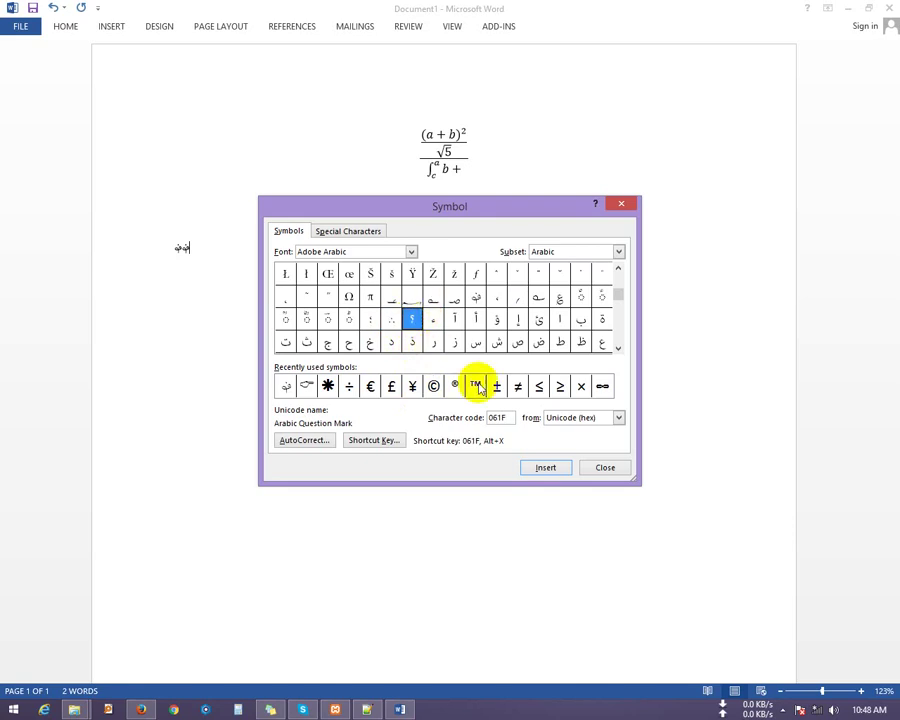
pyautogui.click(546, 470)
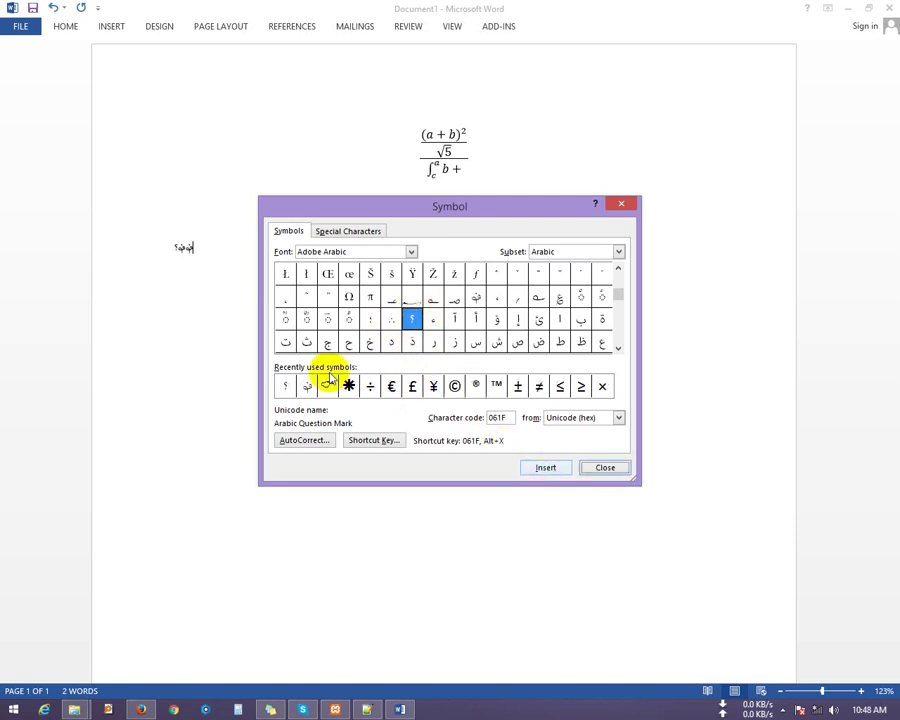
pyautogui.click(396, 253)
pyautogui.click(410, 251)
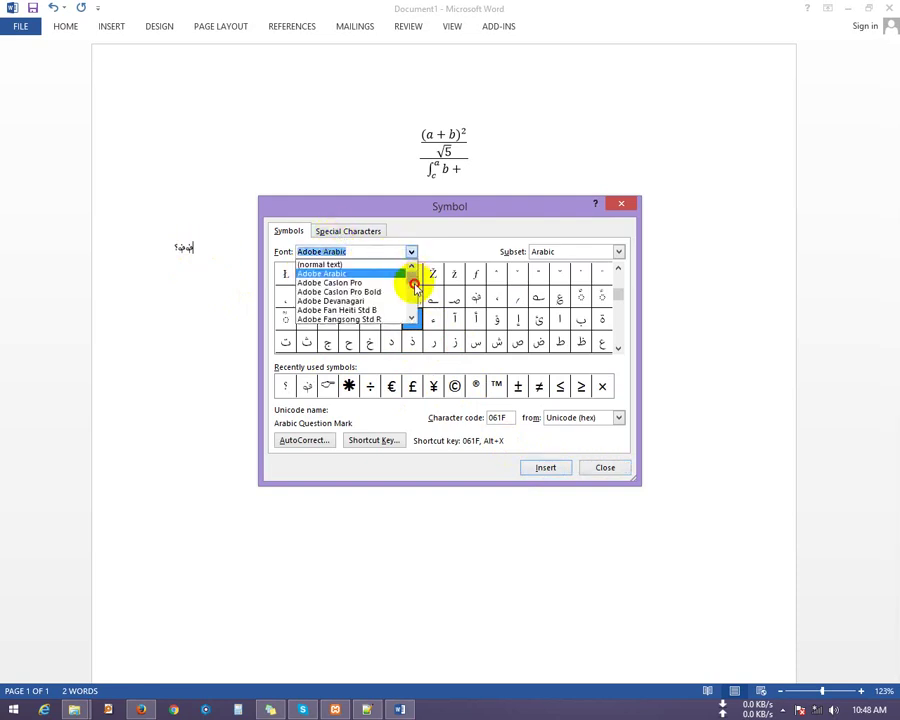
# - Switch the symbol font to Yu Mincho Light and browse through its characters
pyautogui.moveTo(410, 280); pyautogui.dragTo(410, 322)
pyautogui.click(353, 320)
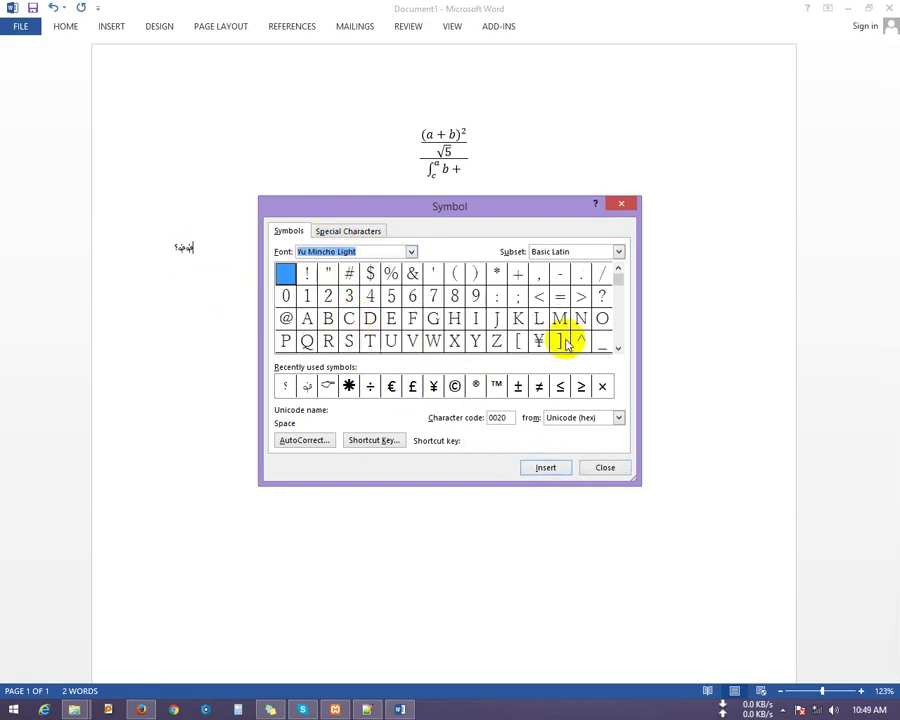
pyautogui.click(618, 348)
pyautogui.click(618, 345)
pyautogui.click(618, 345)
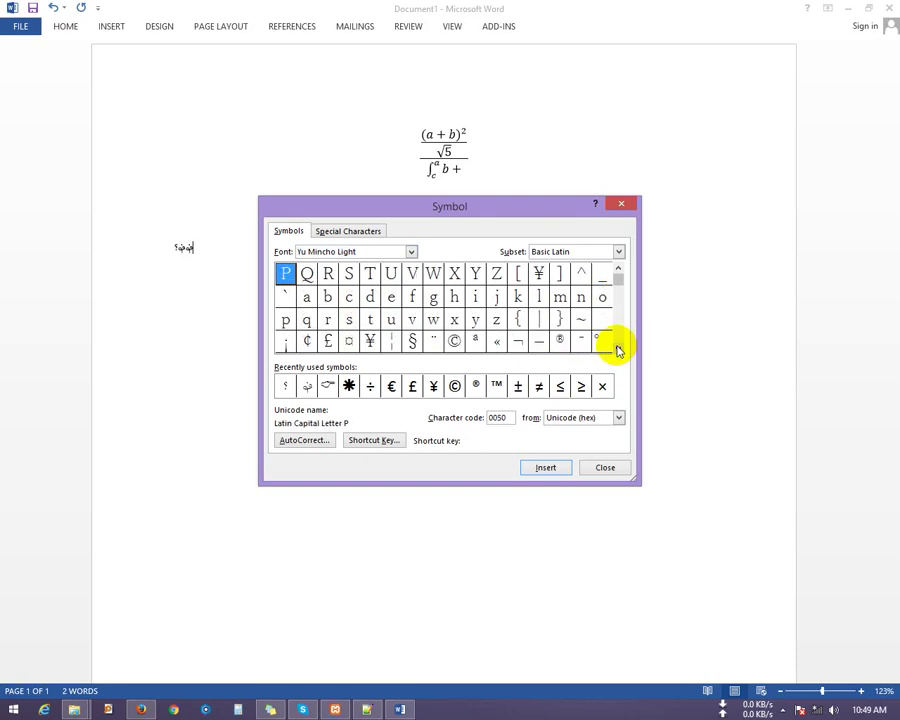
pyautogui.click(618, 348)
pyautogui.click(618, 348)
pyautogui.click(618, 348)
pyautogui.click(618, 348)
pyautogui.click(618, 348)
pyautogui.click(618, 348)
pyautogui.click(618, 348)
pyautogui.click(618, 348)
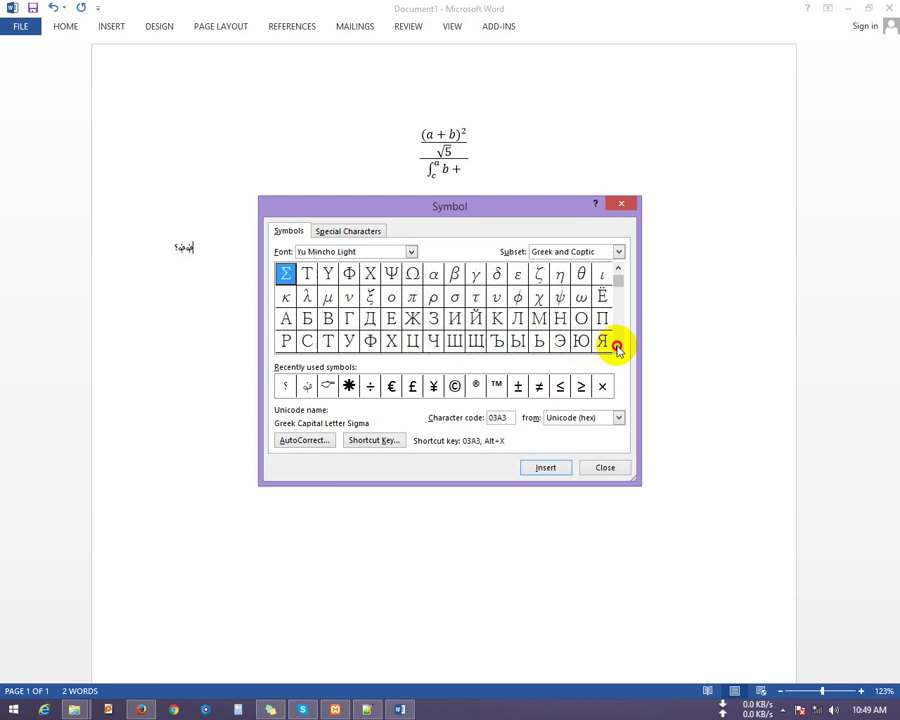
pyautogui.click(618, 348)
pyautogui.moveTo(620, 293); pyautogui.dragTo(621, 341)
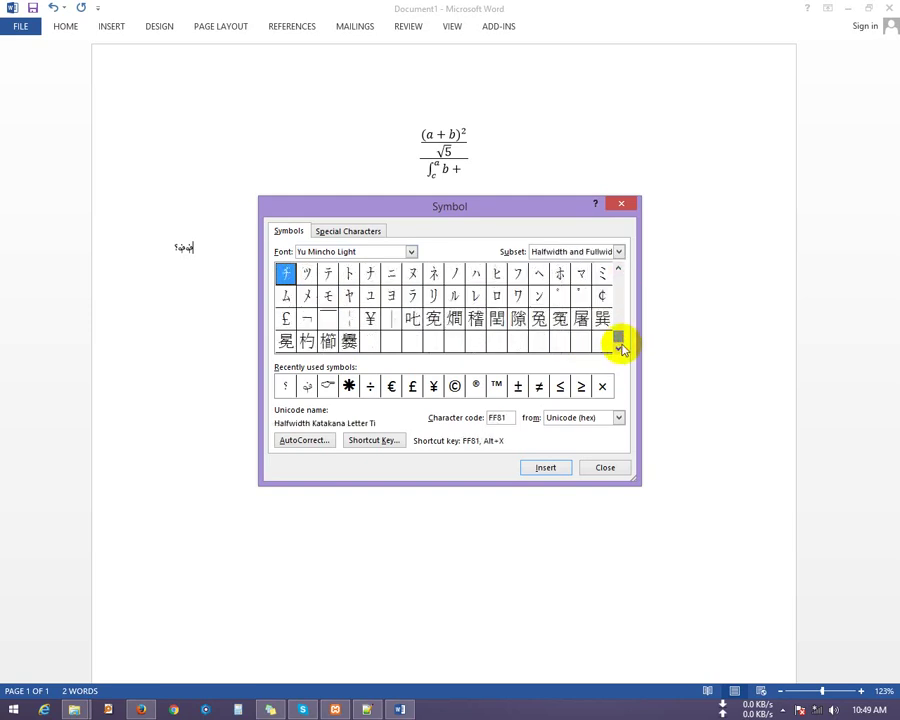
pyautogui.click(617, 269)
pyautogui.click(617, 269)
pyautogui.click(617, 269)
pyautogui.click(617, 269)
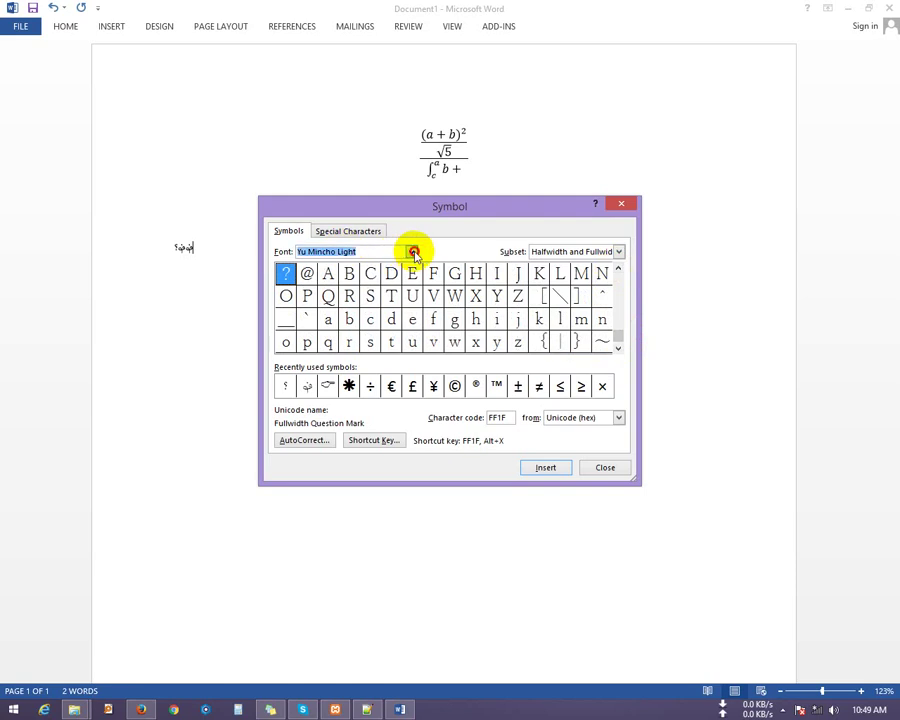
# - Switch the symbol font to Webdings and browse its symbols
pyautogui.click(411, 252)
pyautogui.scroll(1, 365, 308)
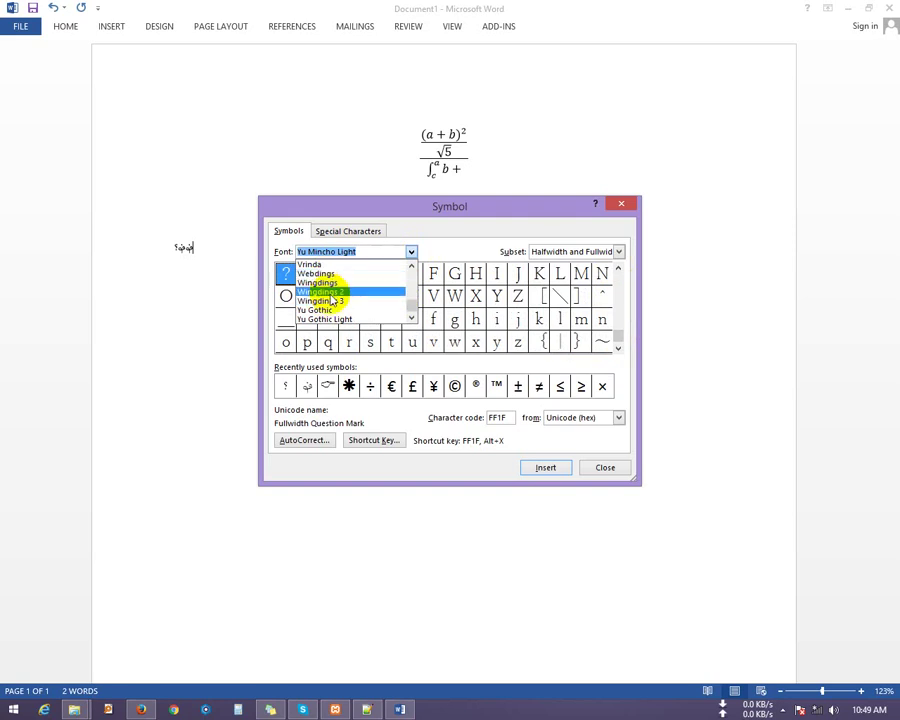
pyautogui.click(331, 276)
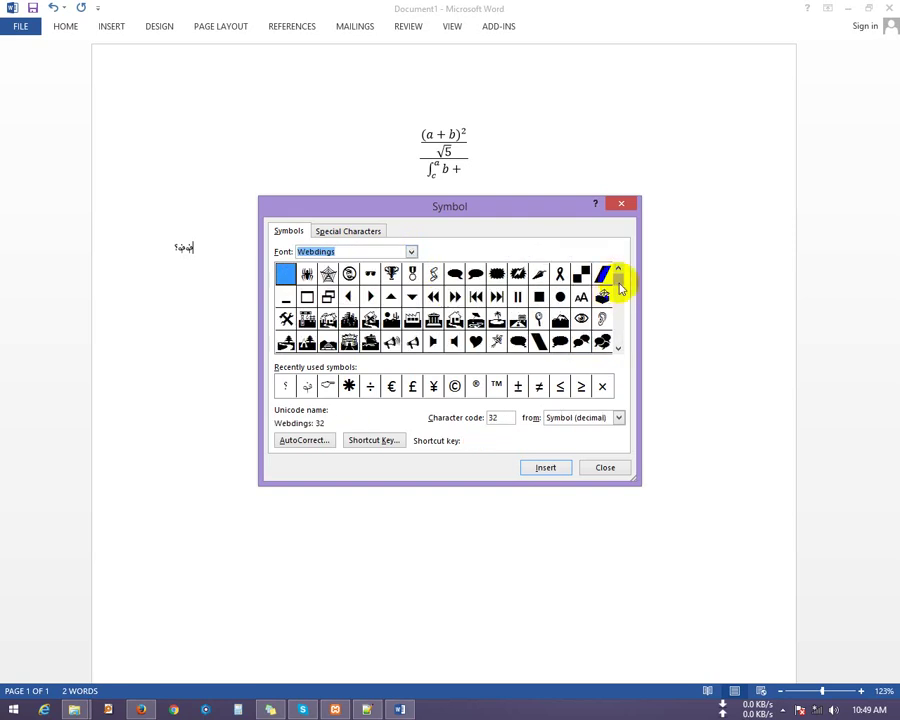
pyautogui.click(617, 348)
pyautogui.click(617, 348)
pyautogui.click(617, 348)
pyautogui.click(617, 348)
pyautogui.click(617, 348)
pyautogui.click(617, 348)
pyautogui.click(617, 348)
pyautogui.click(617, 348)
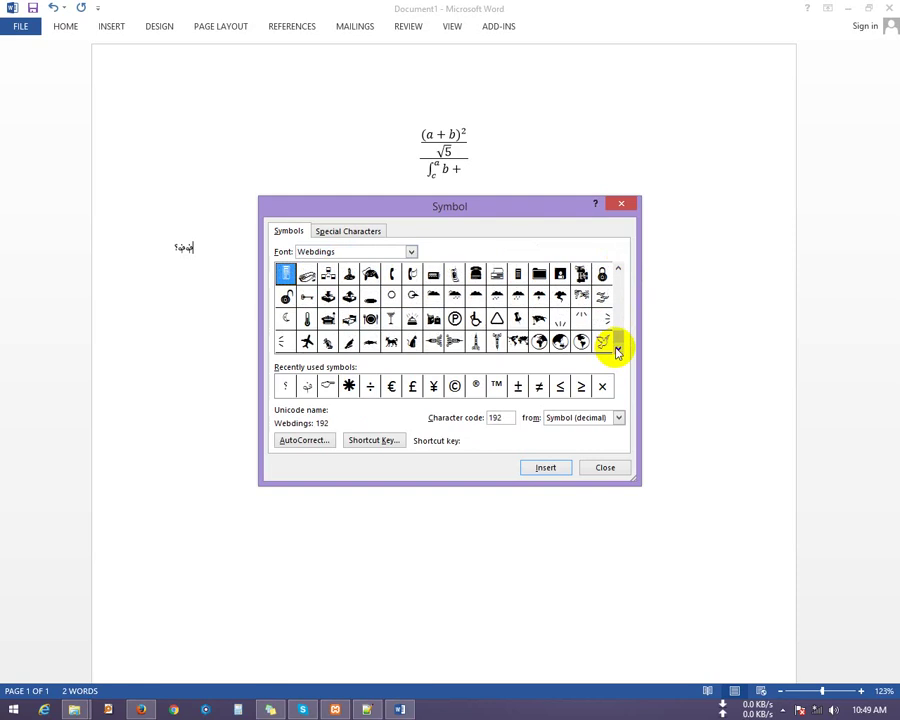
# - Insert the Wingdings symbol with character code 64 and close the Symbol dialog
pyautogui.click(410, 251)
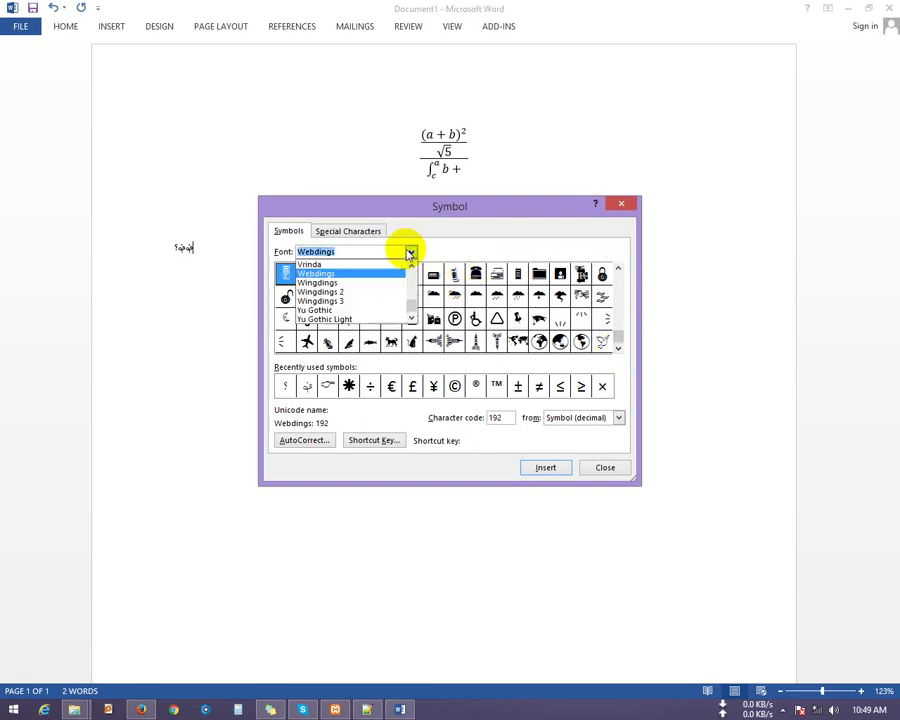
pyautogui.click(339, 284)
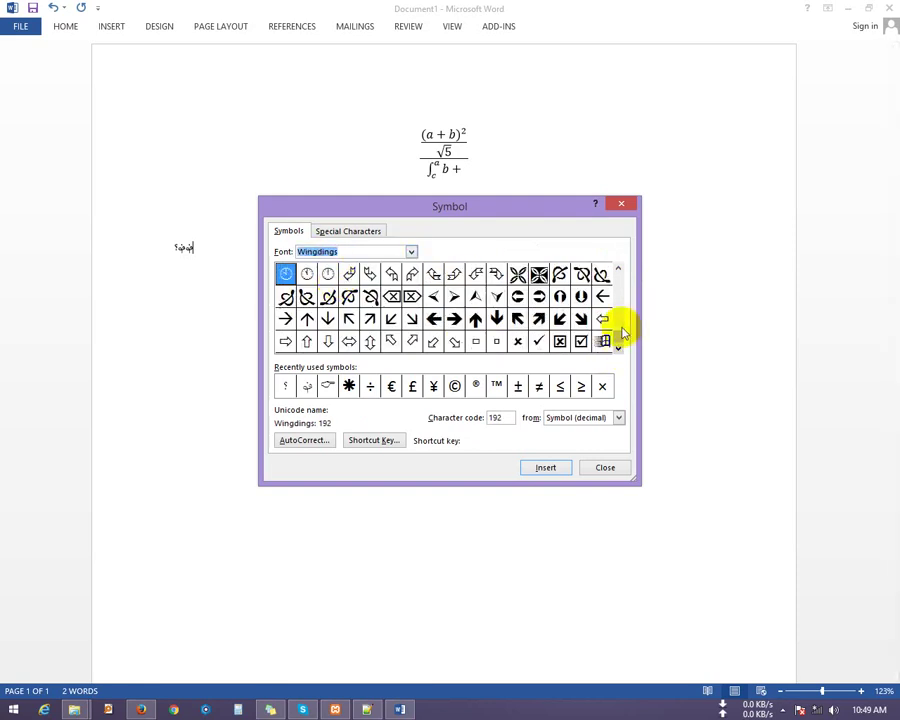
pyautogui.click(618, 270)
pyautogui.click(618, 270)
pyautogui.click(618, 270)
pyautogui.click(618, 270)
pyautogui.click(618, 270)
pyautogui.click(618, 270)
pyautogui.click(618, 270)
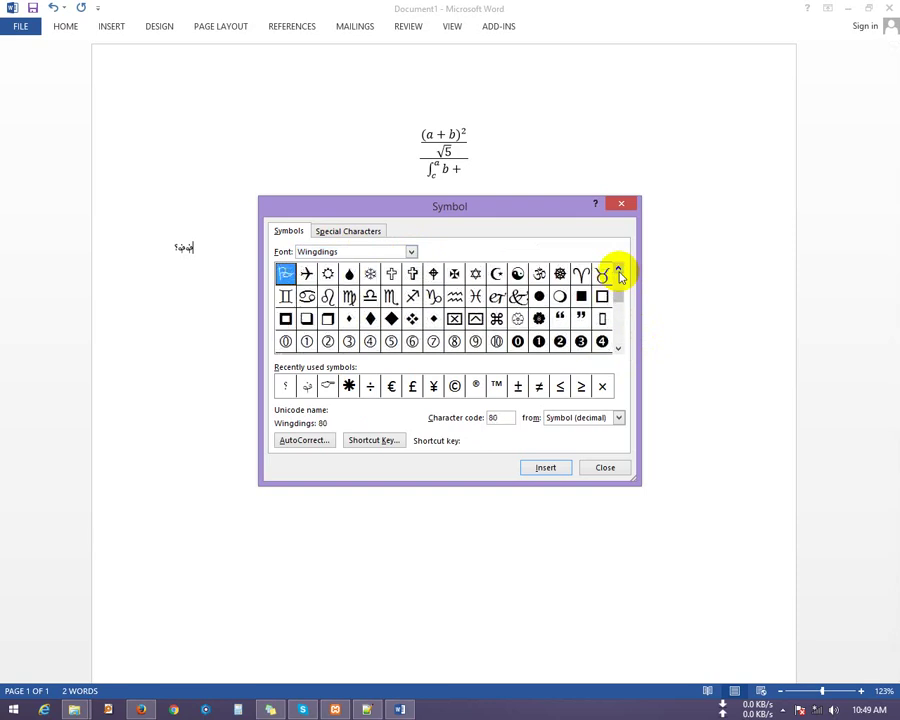
pyautogui.click(618, 272)
pyautogui.click(618, 272)
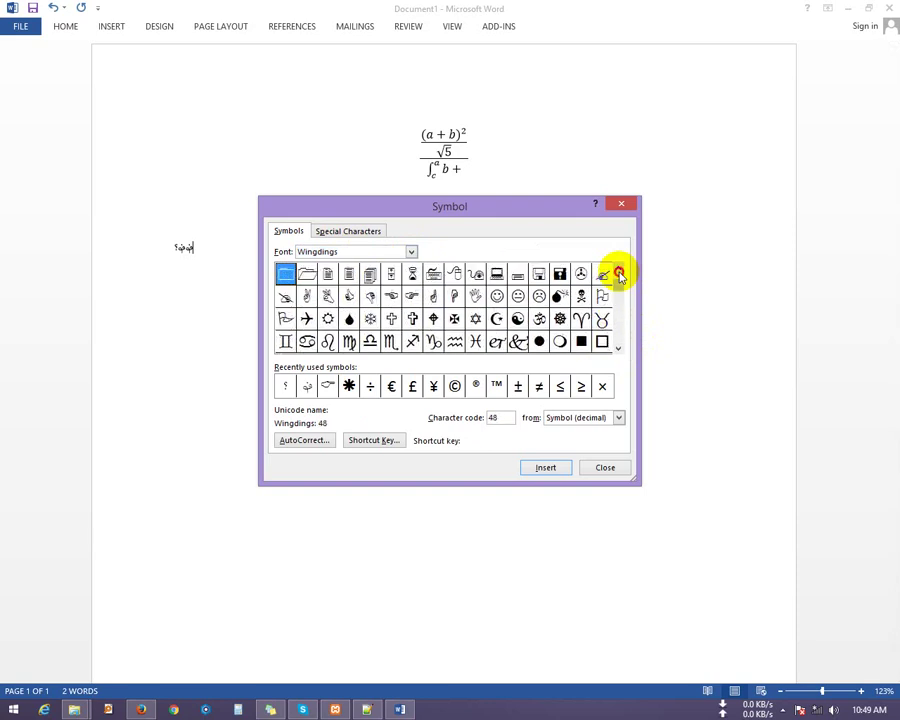
pyautogui.click(618, 272)
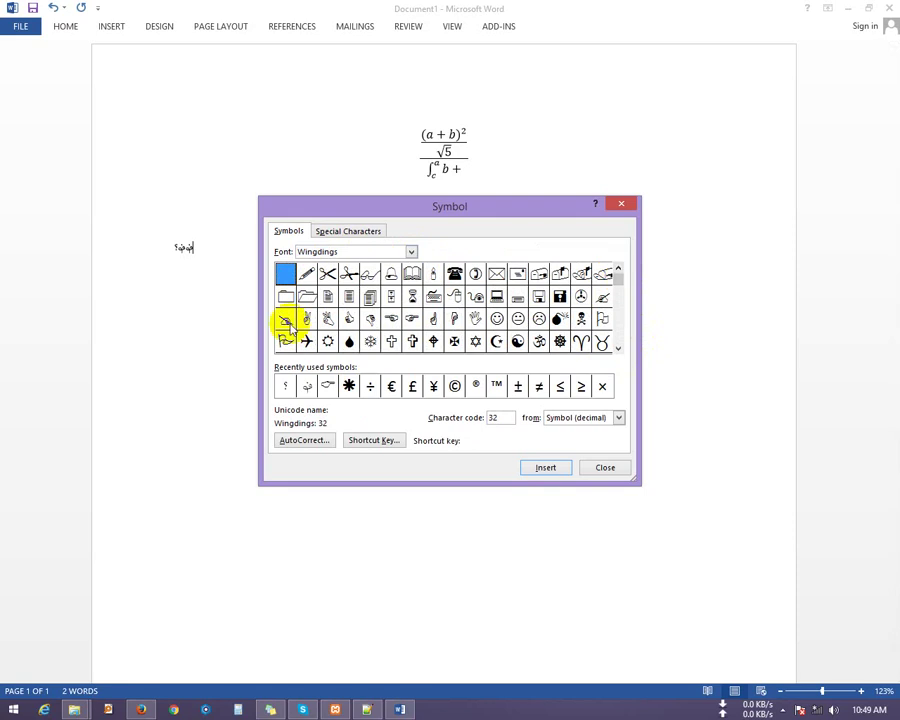
pyautogui.click(285, 318)
pyautogui.click(545, 468)
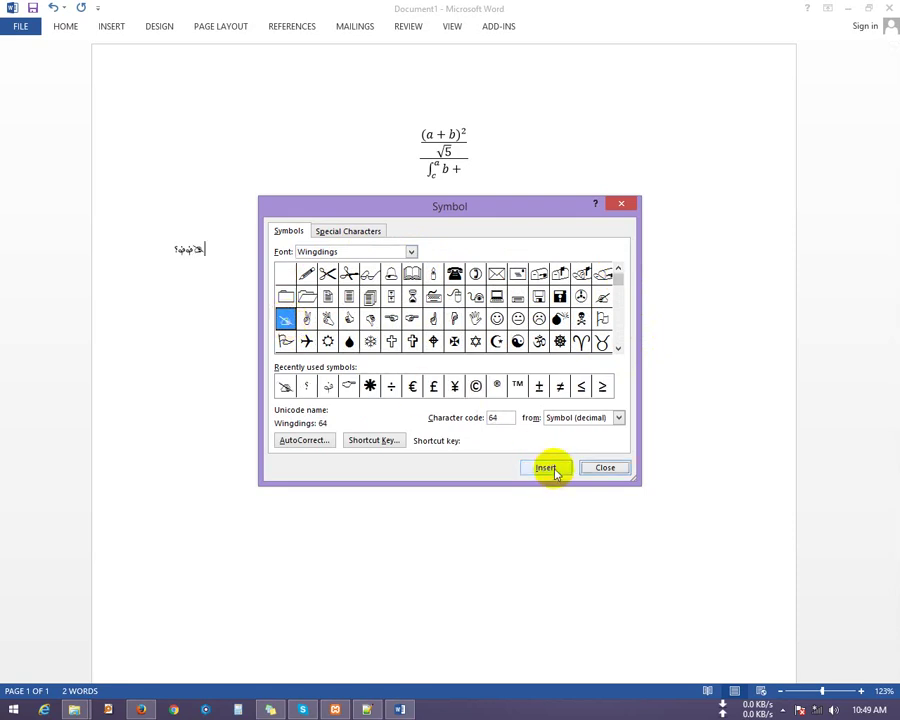
pyautogui.click(604, 467)
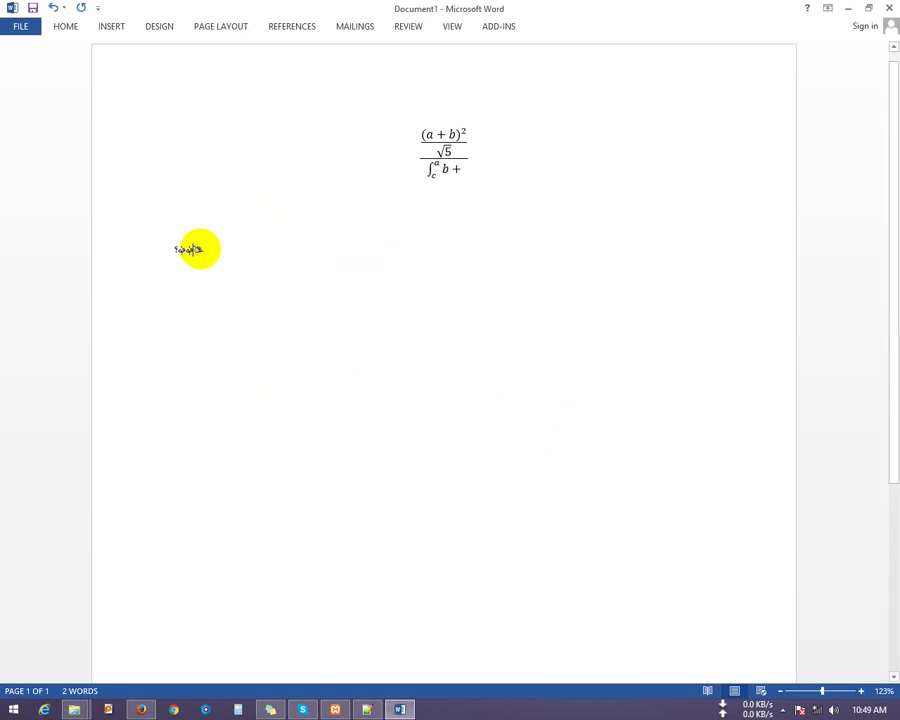
# - Enlarge the Wingdings hand symbol to font size 48 and place the caret after it
pyautogui.moveTo(172, 271); pyautogui.dragTo(211, 277)
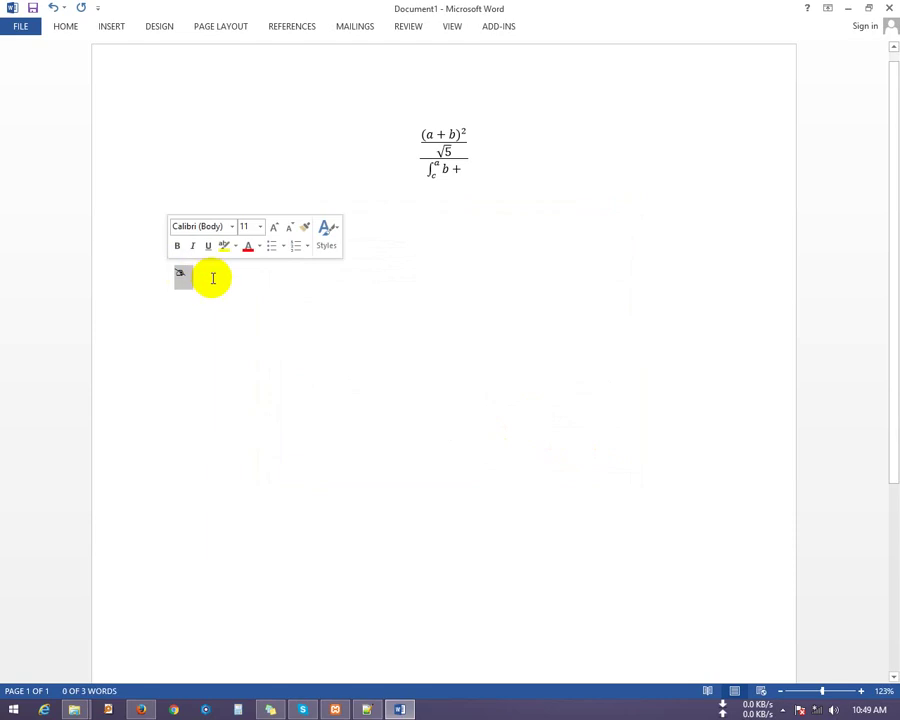
pyautogui.click(259, 226)
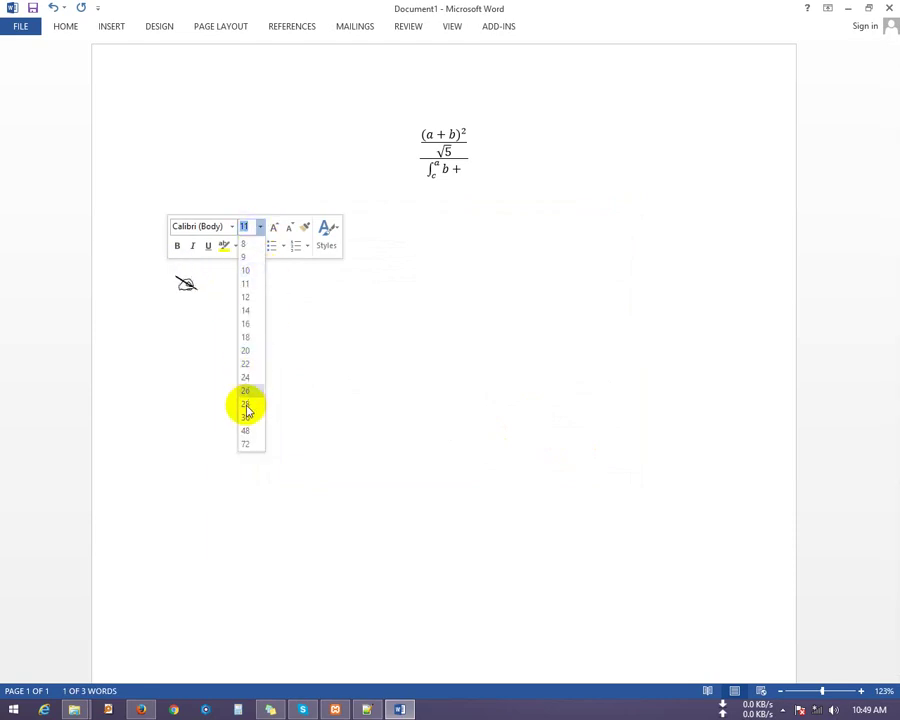
pyautogui.click(247, 442)
pyautogui.click(330, 356)
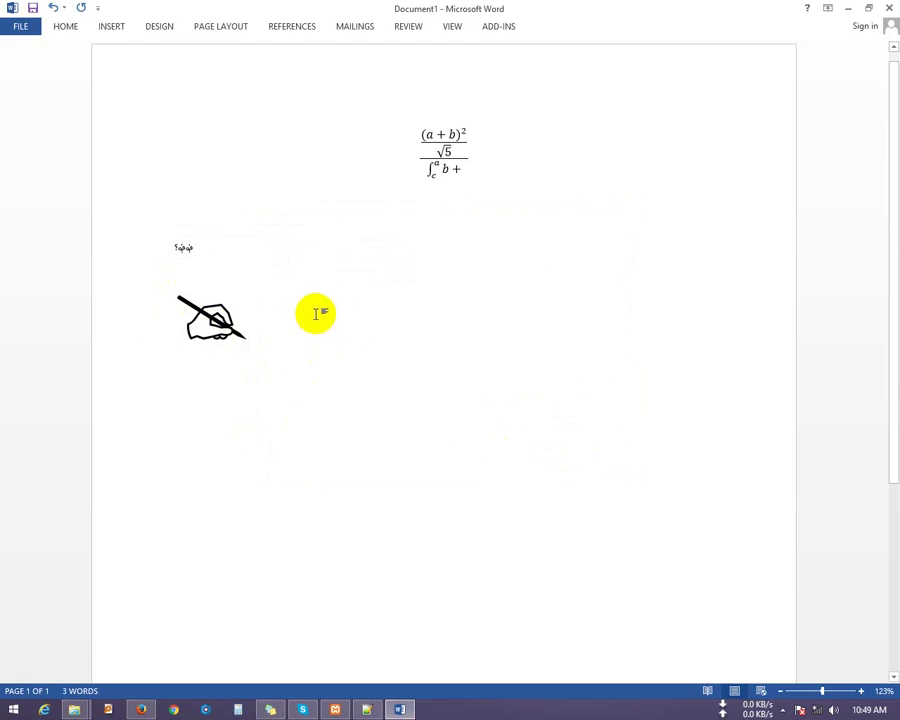
pyautogui.moveTo(177, 315); pyautogui.dragTo(407, 347)
pyautogui.click(407, 347)
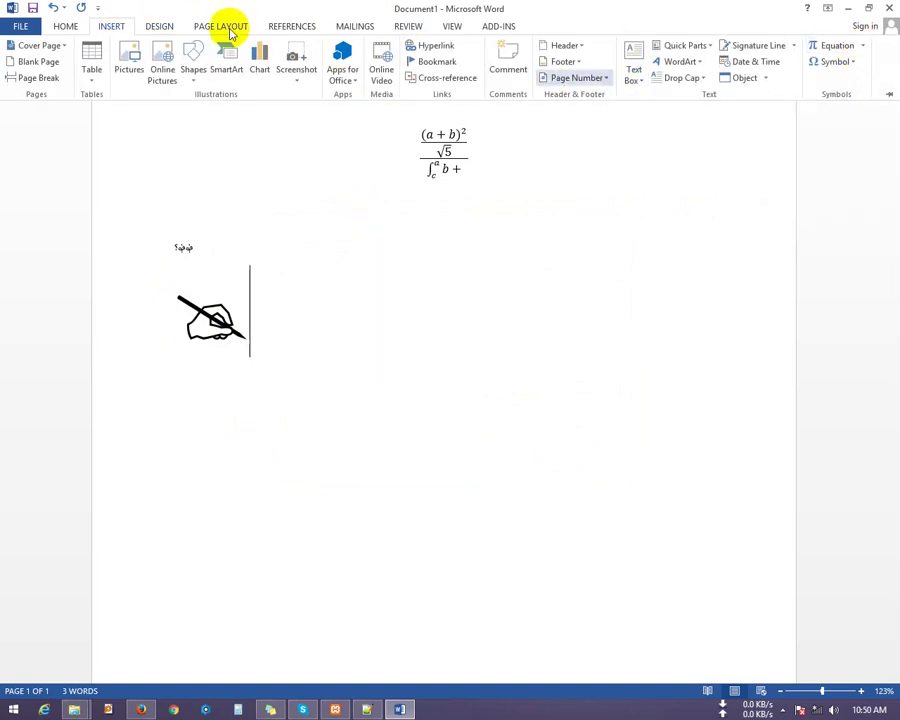
# - Insert a 6 by 4 table from the Table grid below the hand symbol
pyautogui.click(157, 25)
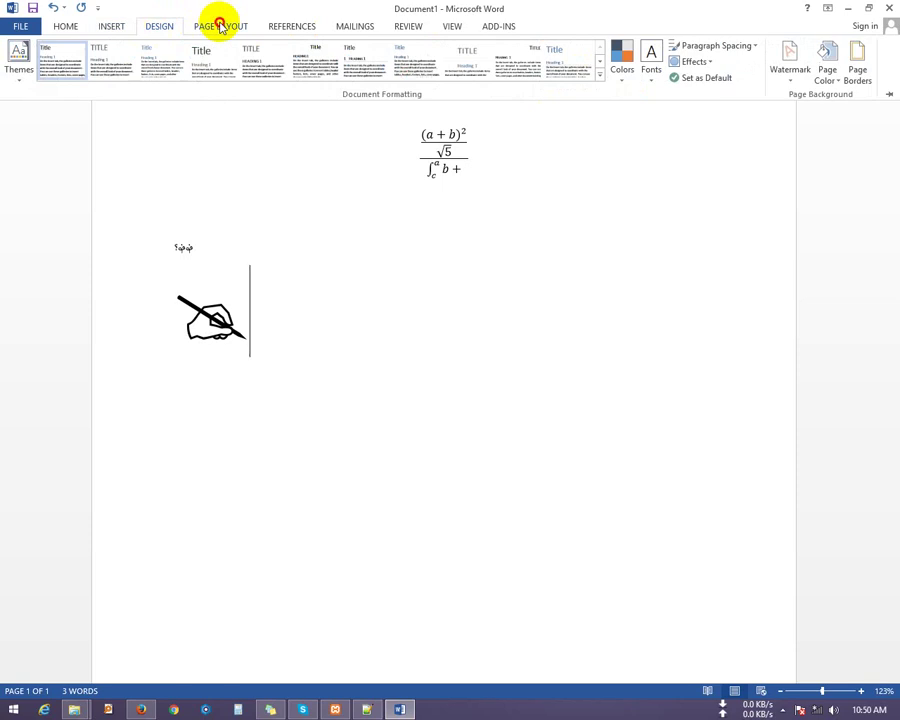
pyautogui.click(221, 26)
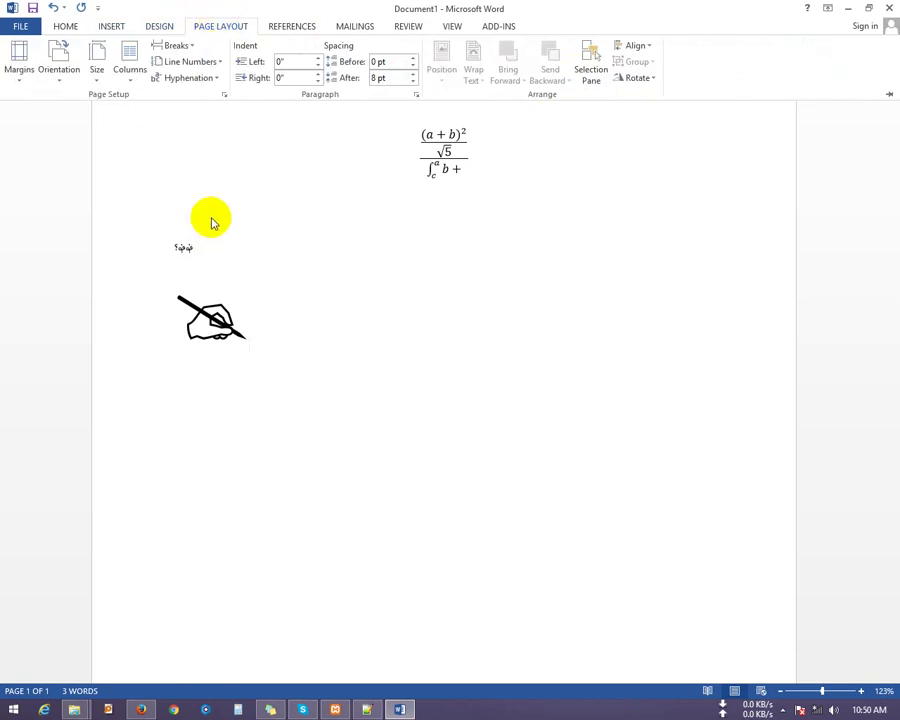
pyautogui.click(113, 28)
pyautogui.click(337, 353)
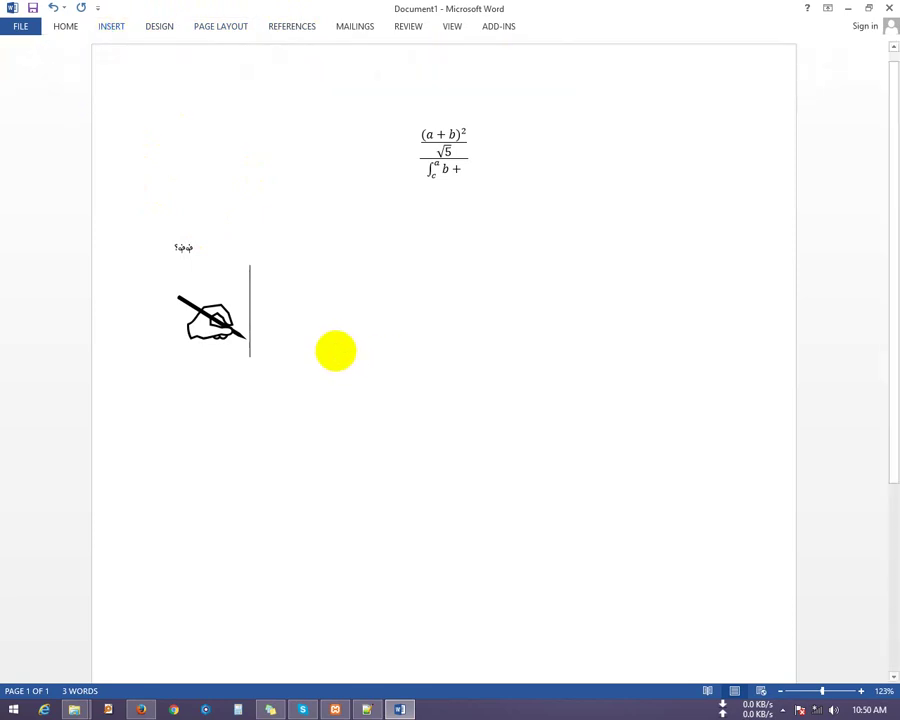
pyautogui.click(111, 27)
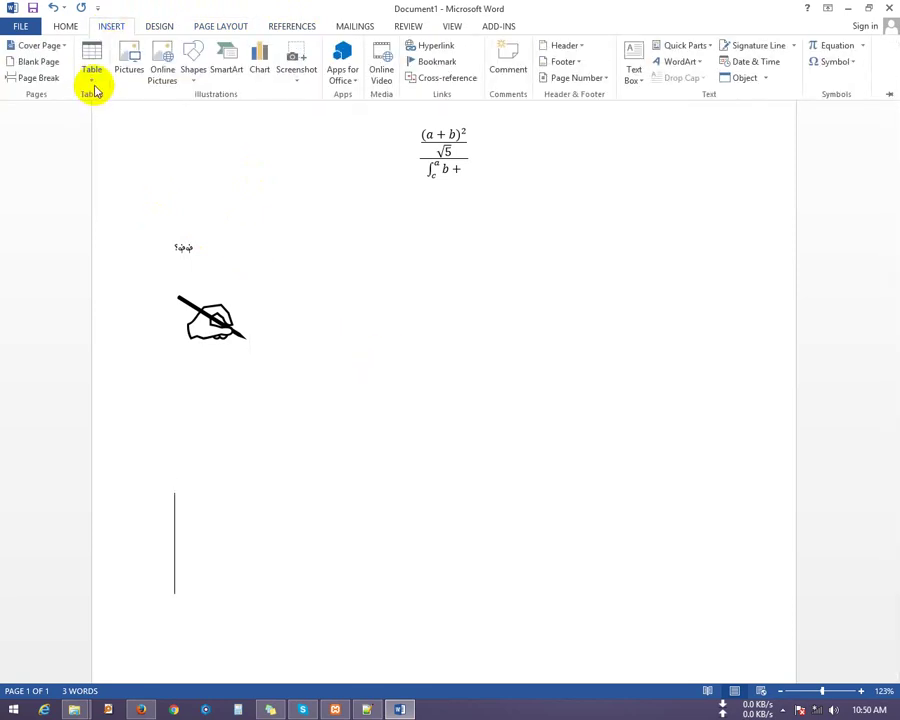
pyautogui.click(92, 78)
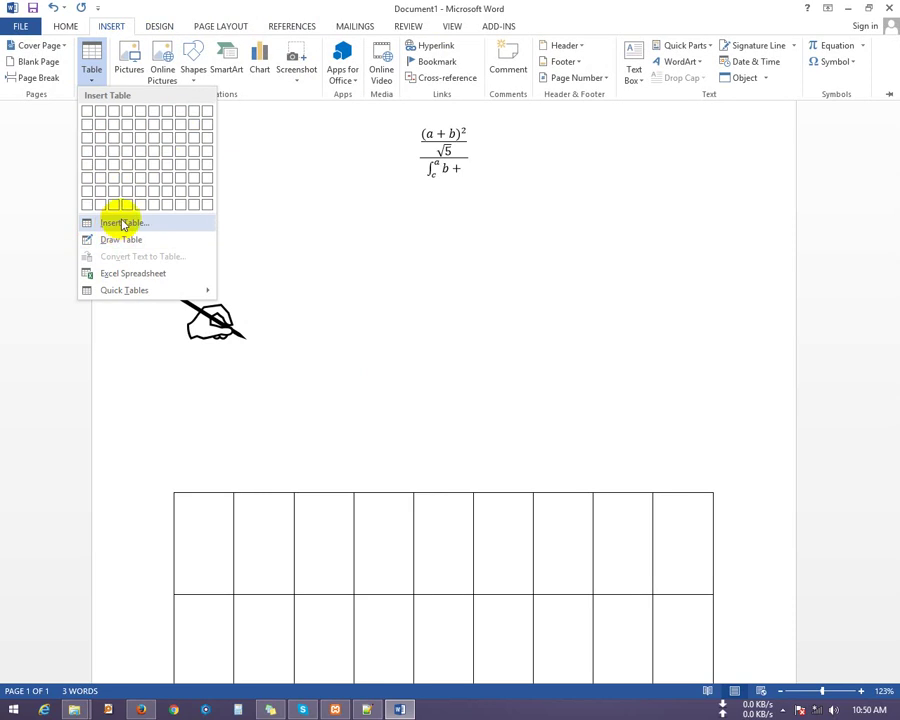
pyautogui.click(160, 150)
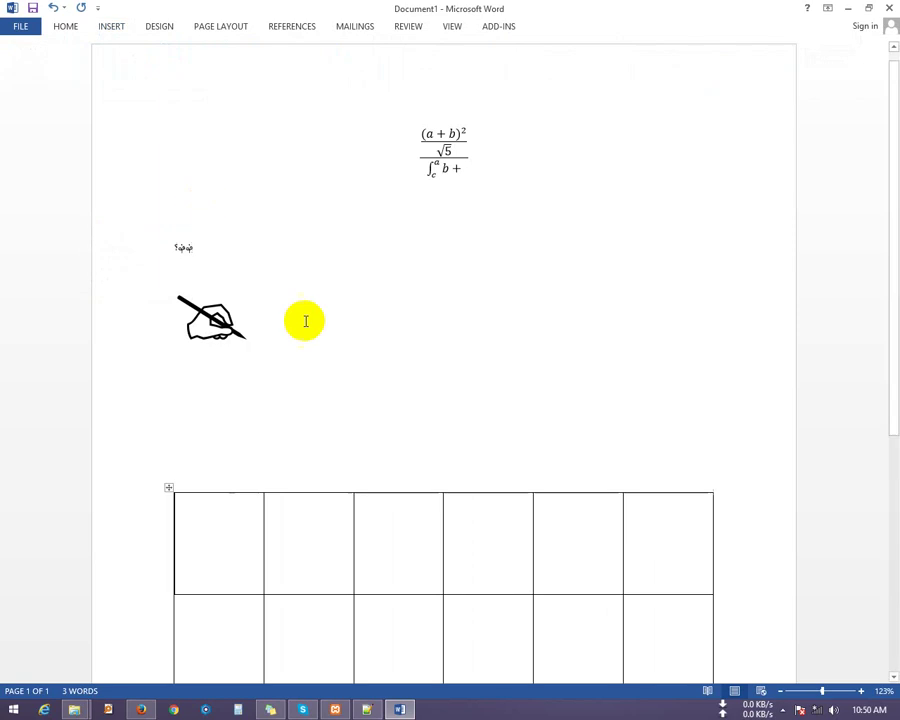
pyautogui.scroll(-3, 434, 490)
pyautogui.scroll(-1, 466, 433)
pyautogui.scroll(-1, 256, 290)
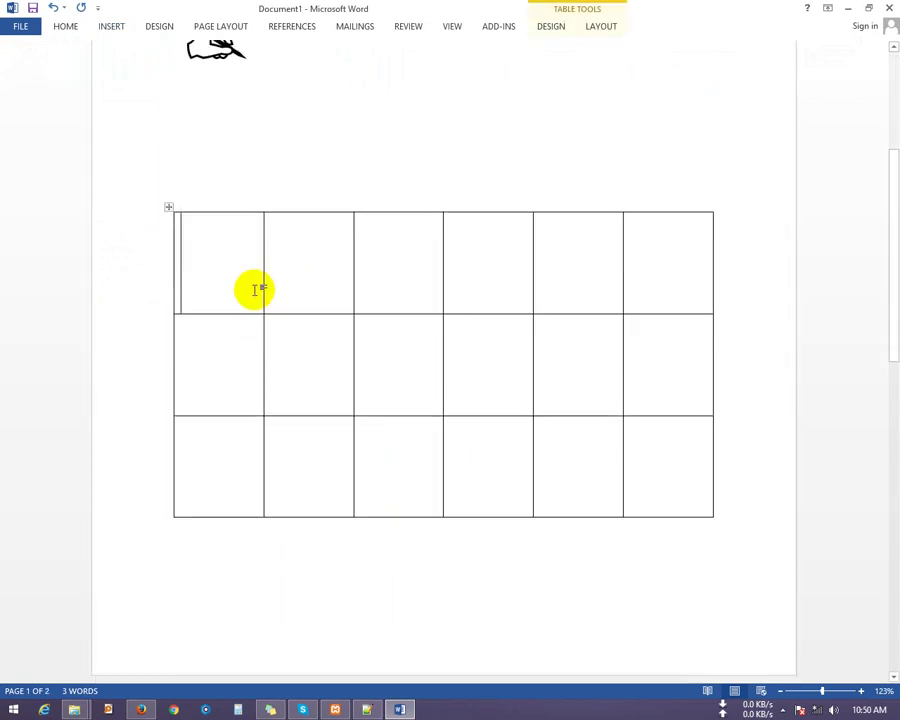
# - Delete the hand drawing and the blank space above the table
pyautogui.scroll(2, 270, 250)
pyautogui.scroll(1, 293, 215)
pyautogui.click(293, 215)
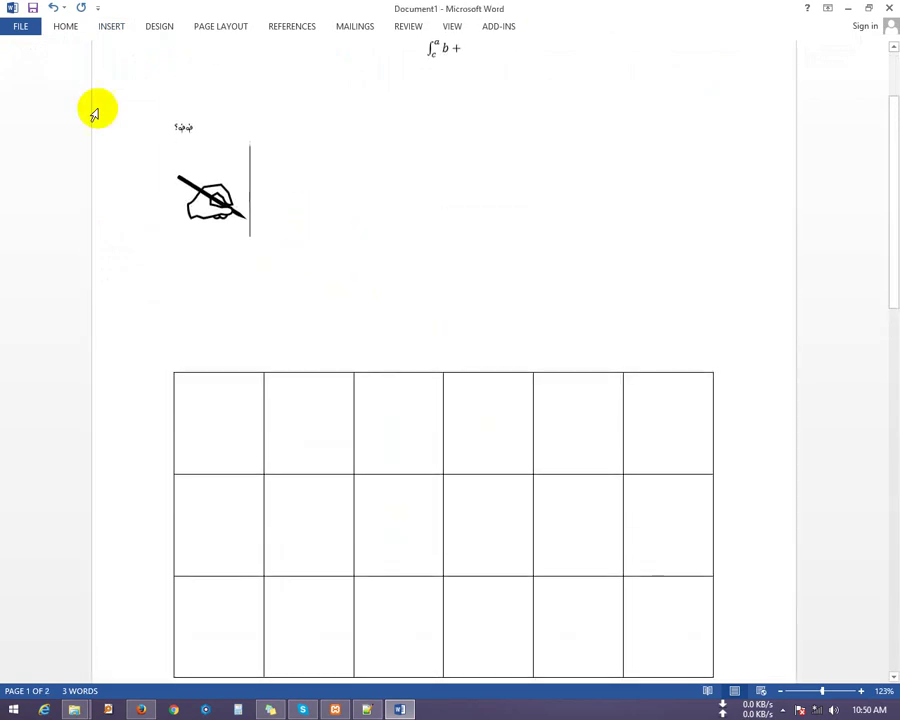
pyautogui.click(113, 26)
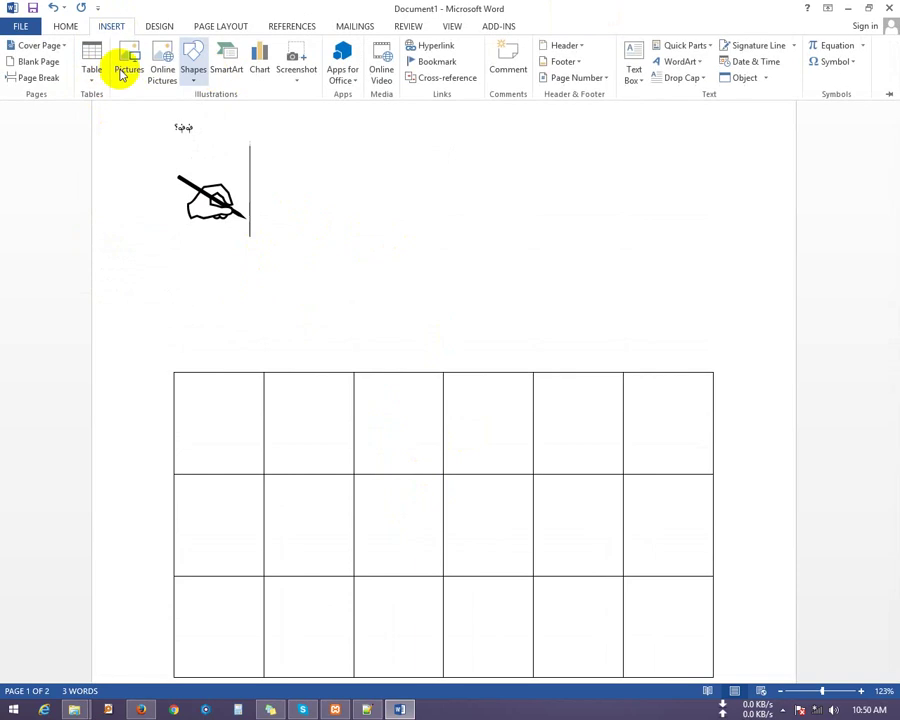
pyautogui.click(58, 27)
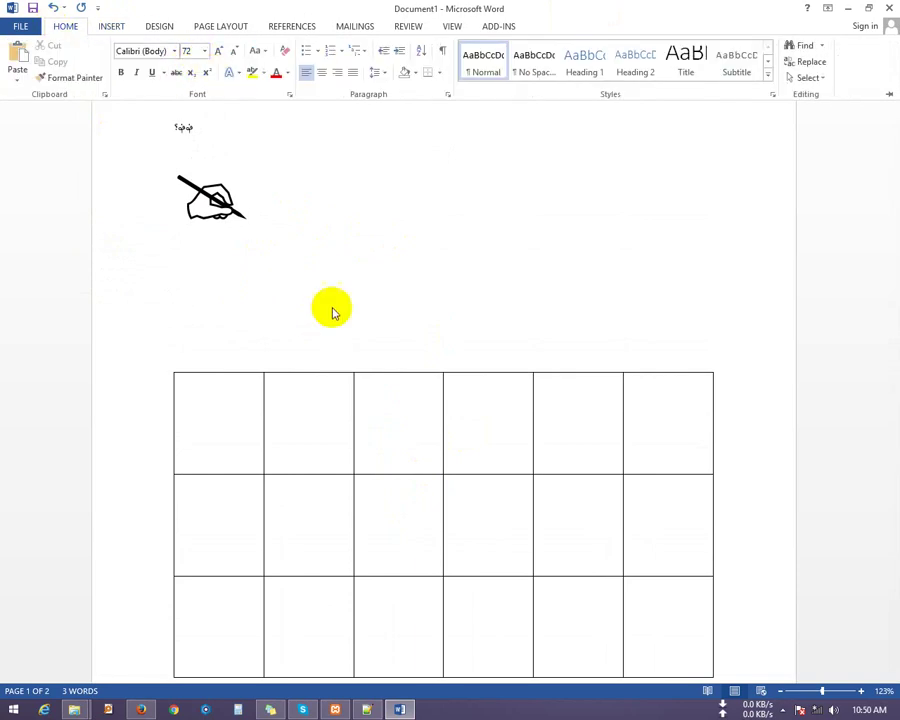
pyautogui.click(316, 246)
pyautogui.press('Delete')
pyautogui.press('Delete')
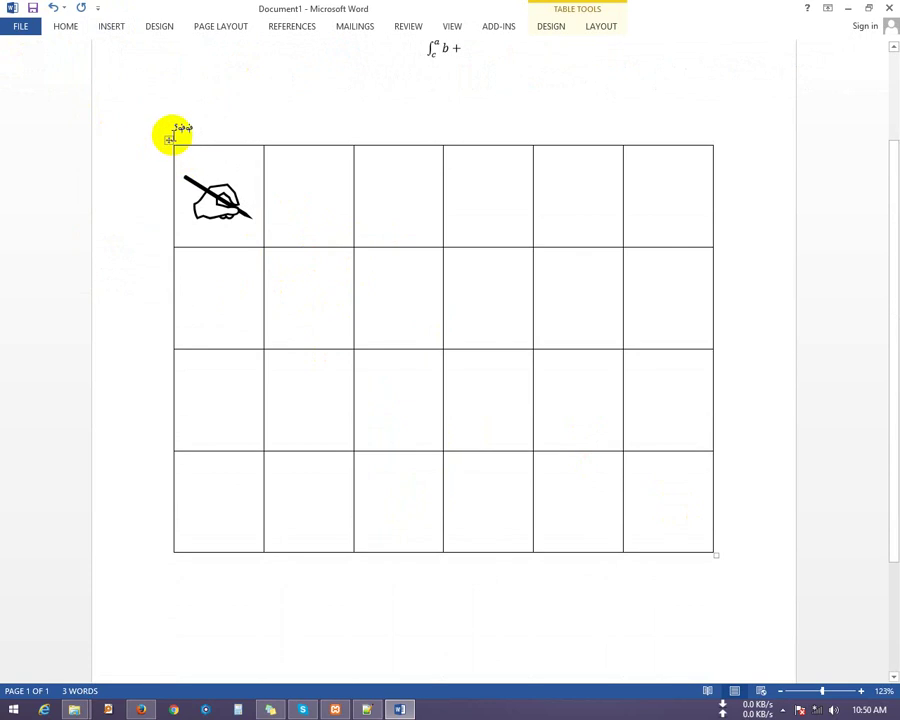
# - Select the whole table with its move handle and delete it entirely
pyautogui.click(168, 137)
pyautogui.press('Delete')
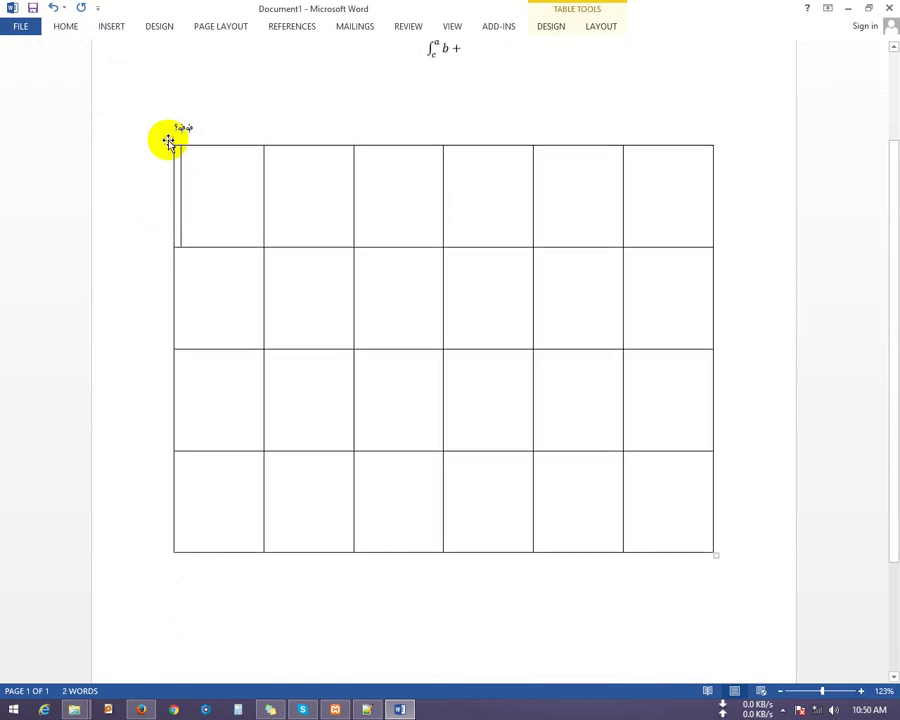
pyautogui.click(168, 146)
pyautogui.press('BackSpace')
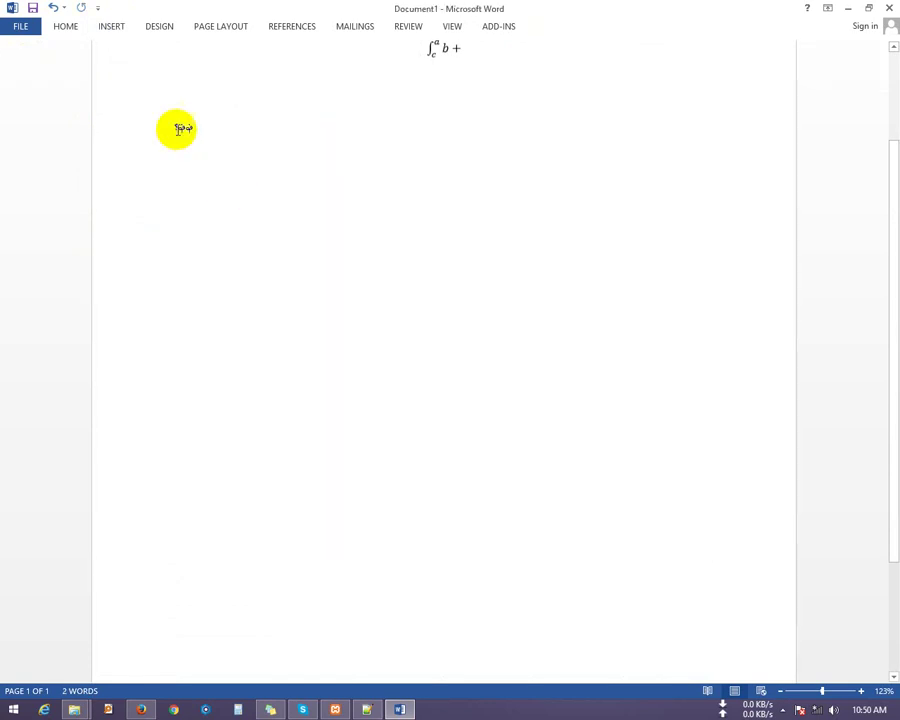
pyautogui.click(65, 26)
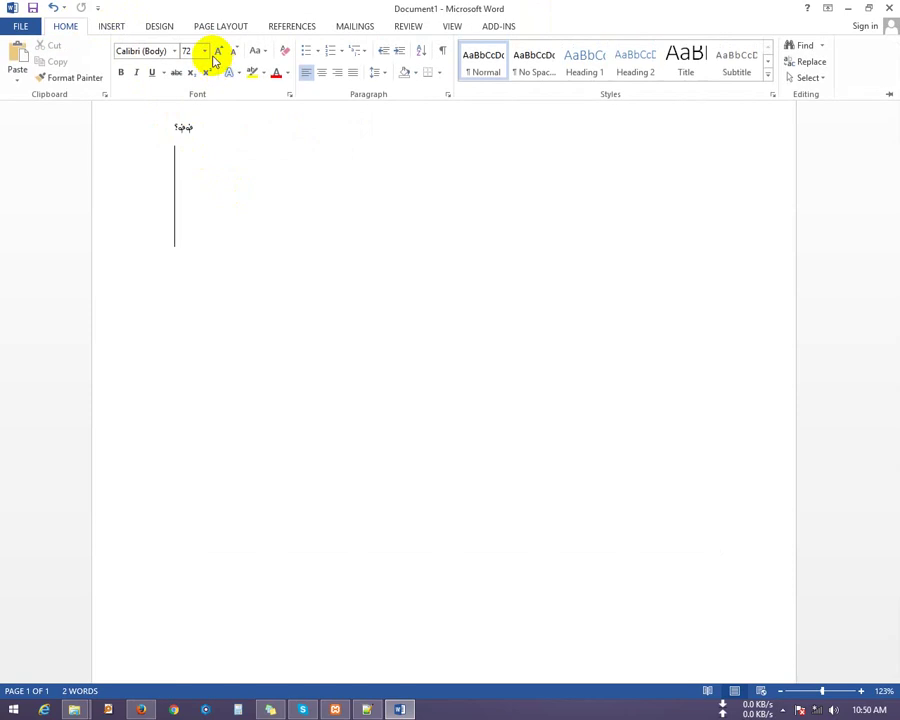
# - Set the font size to 18 and insert a 5-column, 4-row table below the text line
pyautogui.click(204, 51)
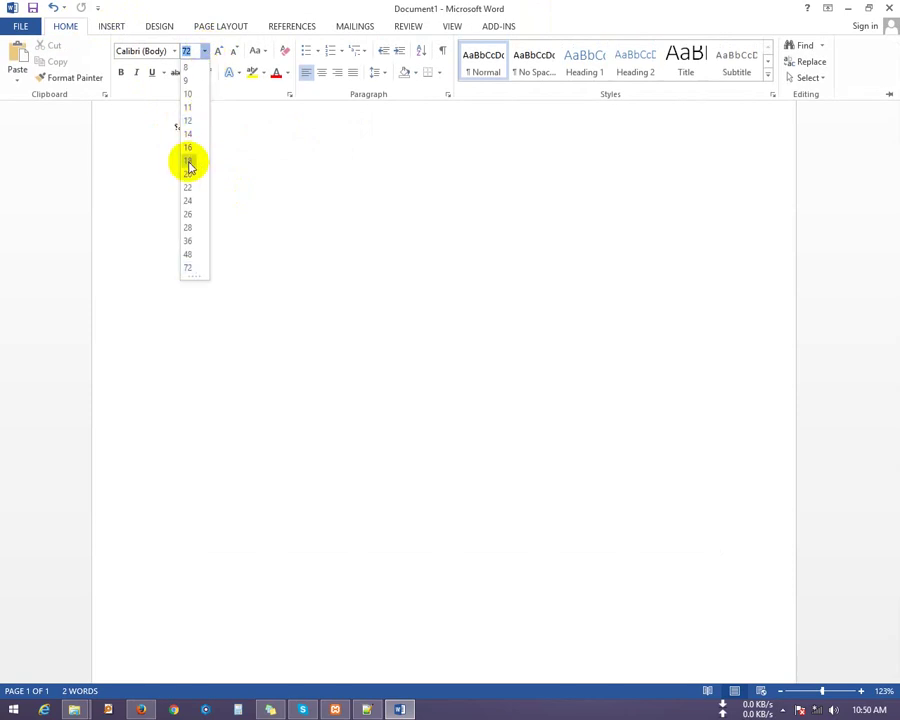
pyautogui.click(189, 161)
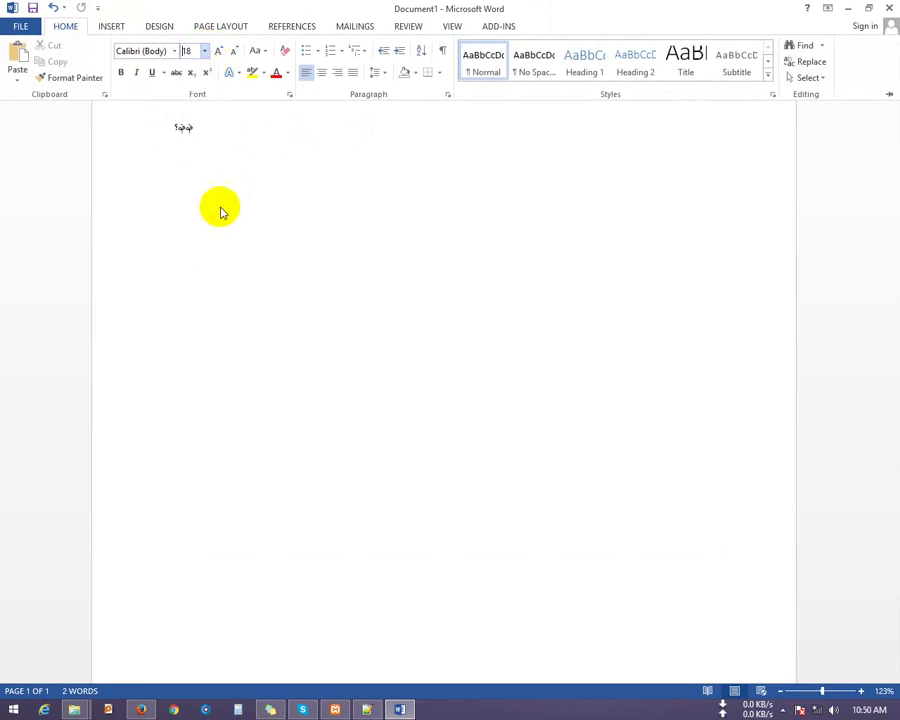
pyautogui.click(110, 27)
pyautogui.click(89, 80)
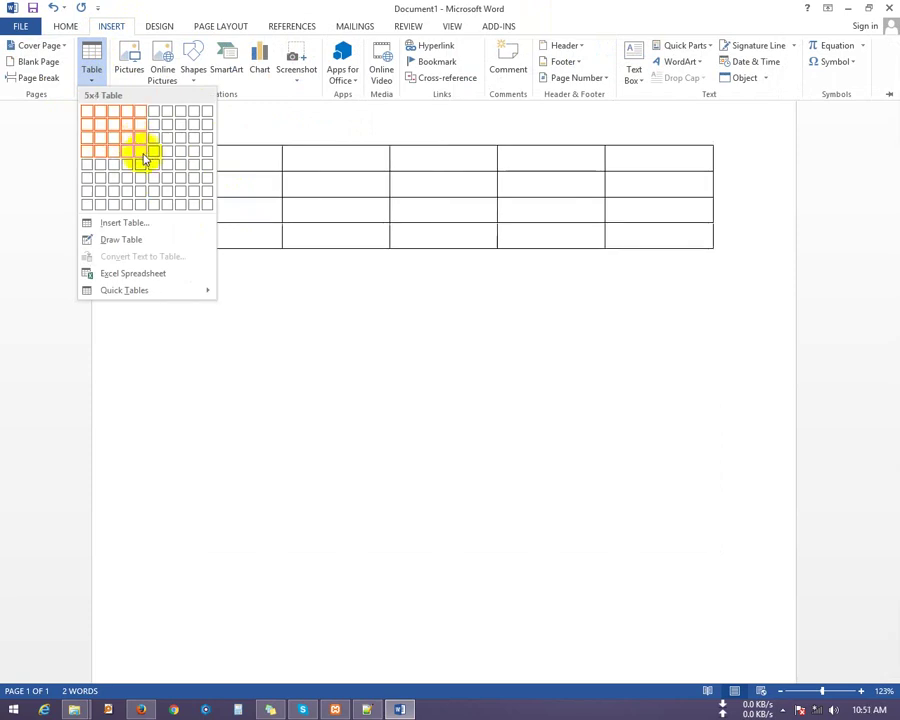
pyautogui.click(147, 158)
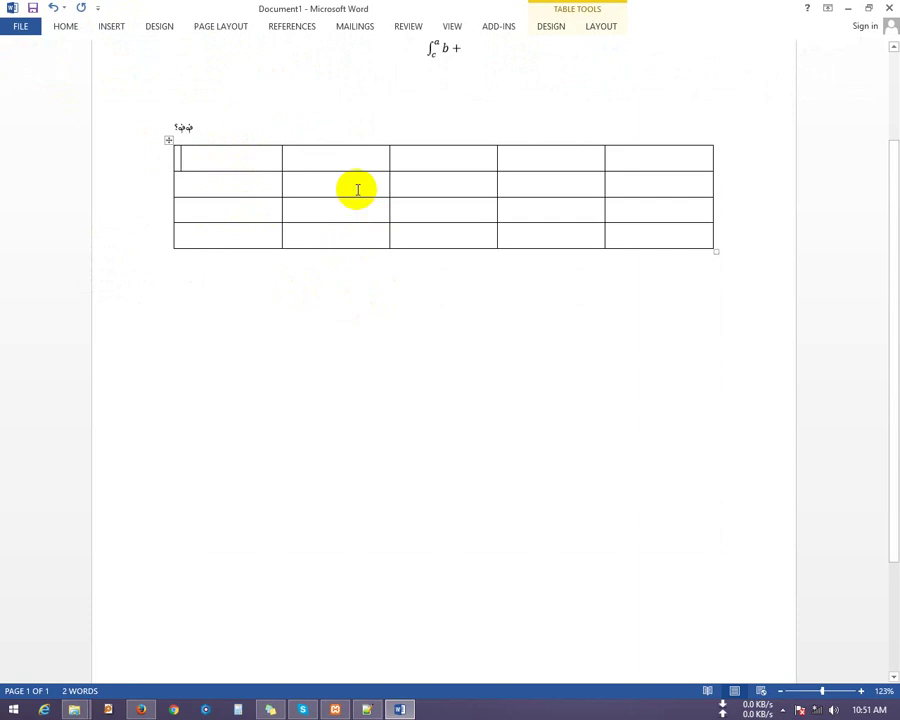
pyautogui.click(603, 28)
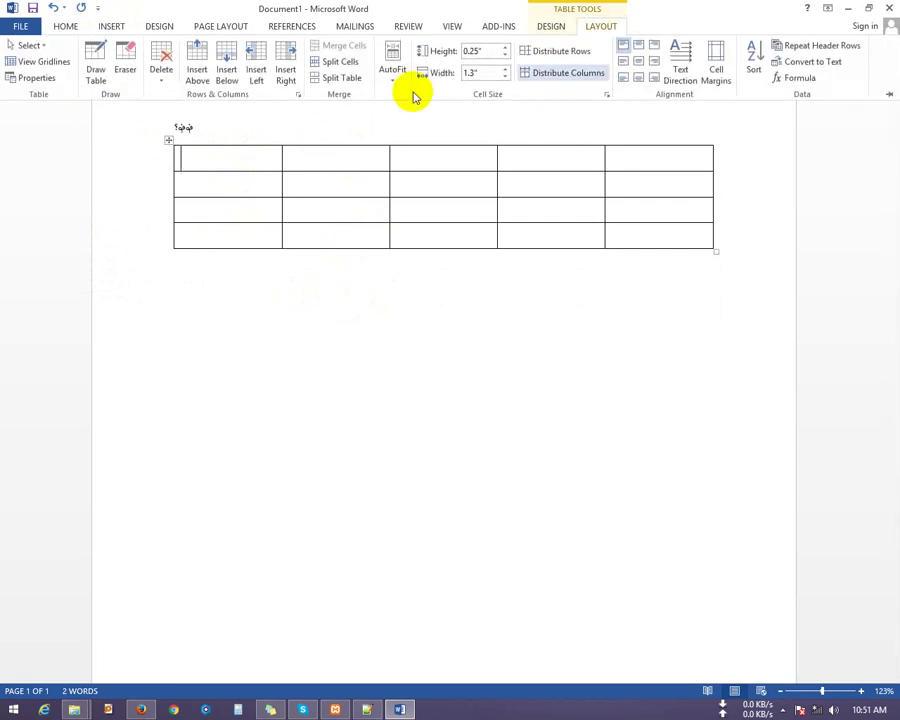
# - Erase the two borders between column two's top cells and type 'dfsadfsad' there
pyautogui.click(127, 58)
pyautogui.click(324, 170)
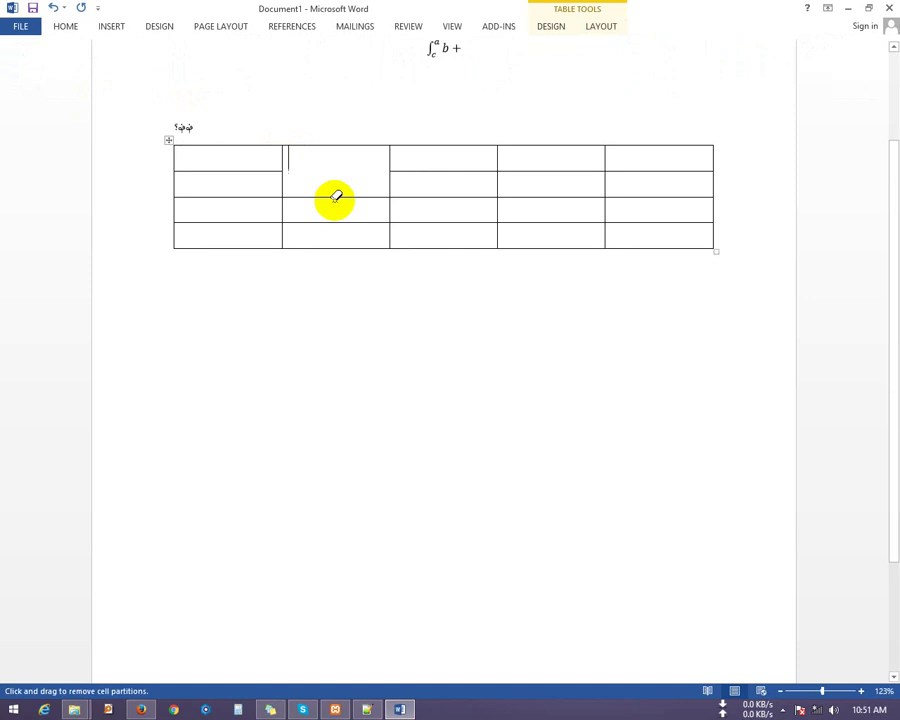
pyautogui.click(346, 199)
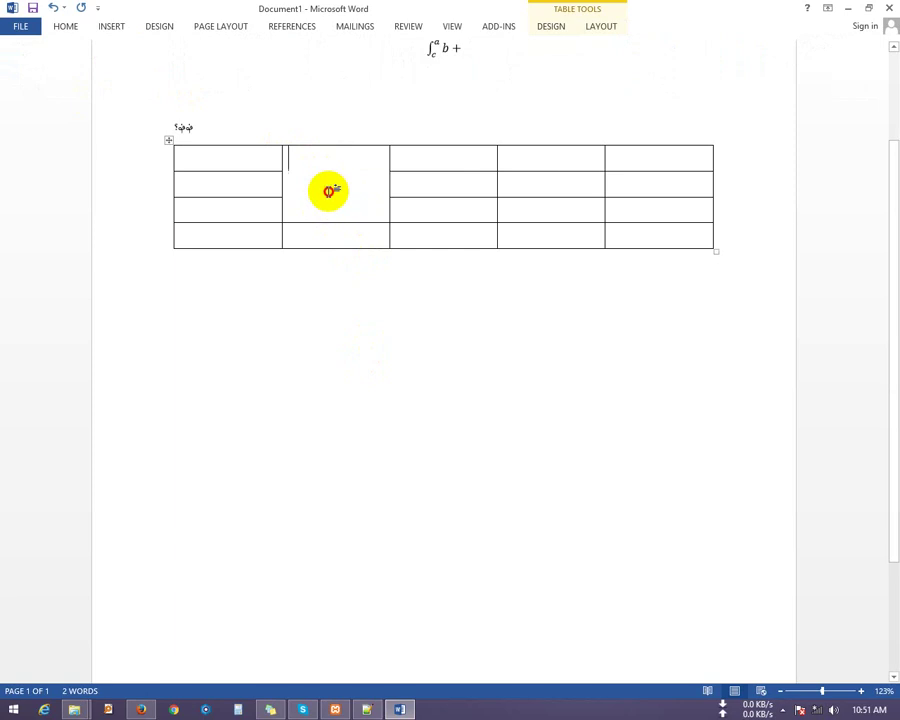
pyautogui.write('dfsadfsad')
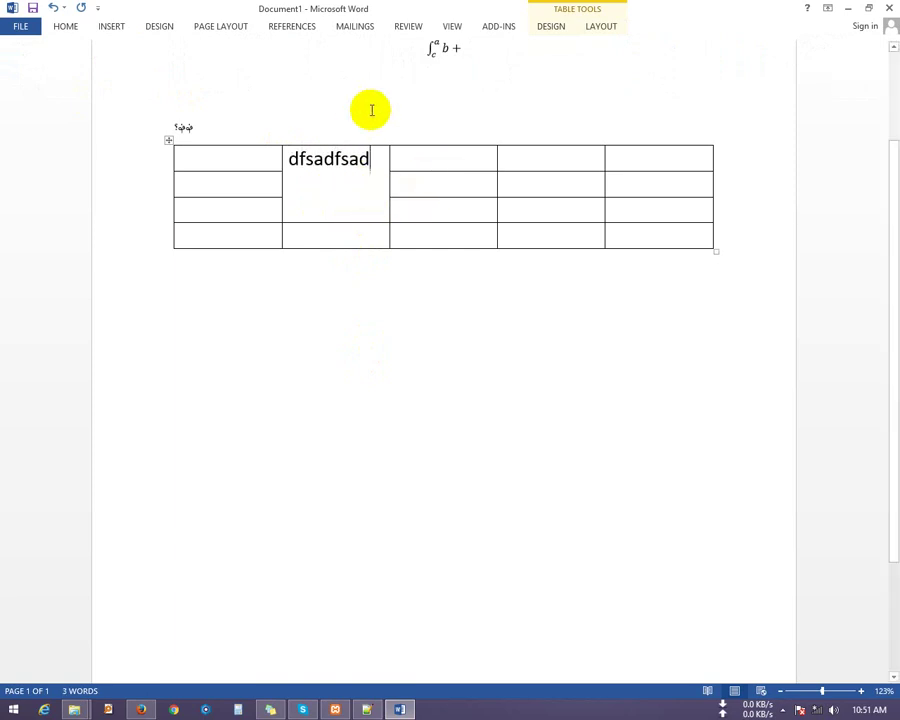
# - Centre 'dfsadfsad' in the merged cell with Align Center
pyautogui.rightClick(368, 163)
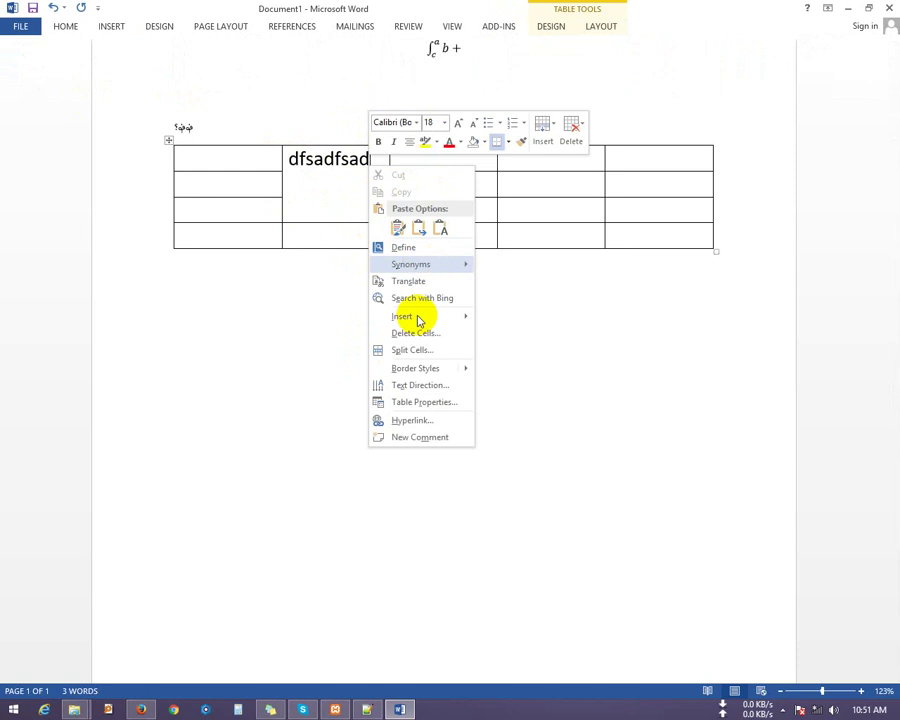
pyautogui.click(595, 33)
pyautogui.click(595, 30)
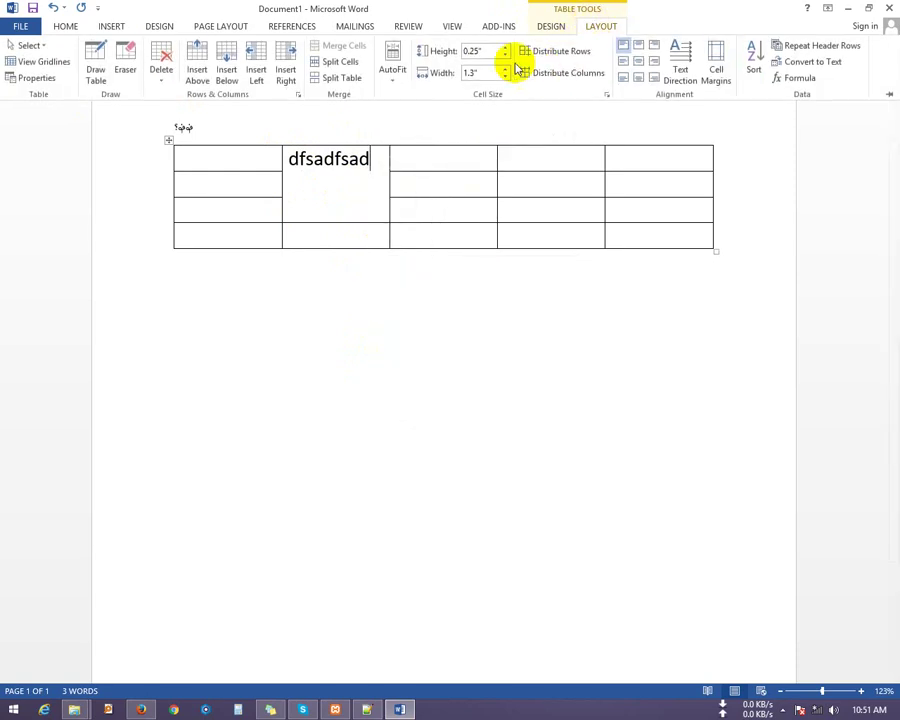
pyautogui.click(641, 63)
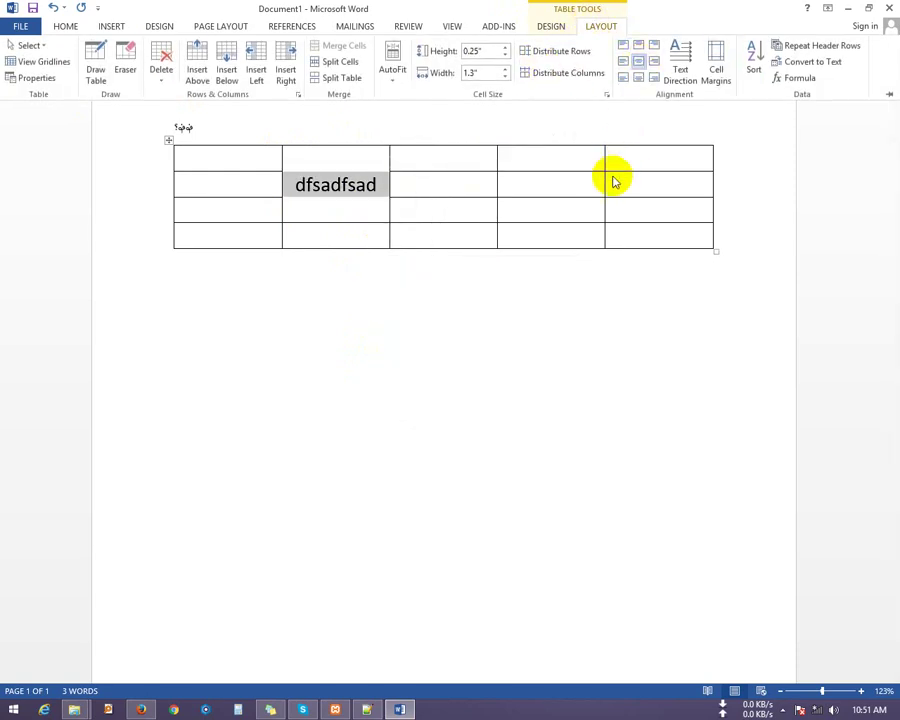
pyautogui.click(350, 184)
pyautogui.click(588, 28)
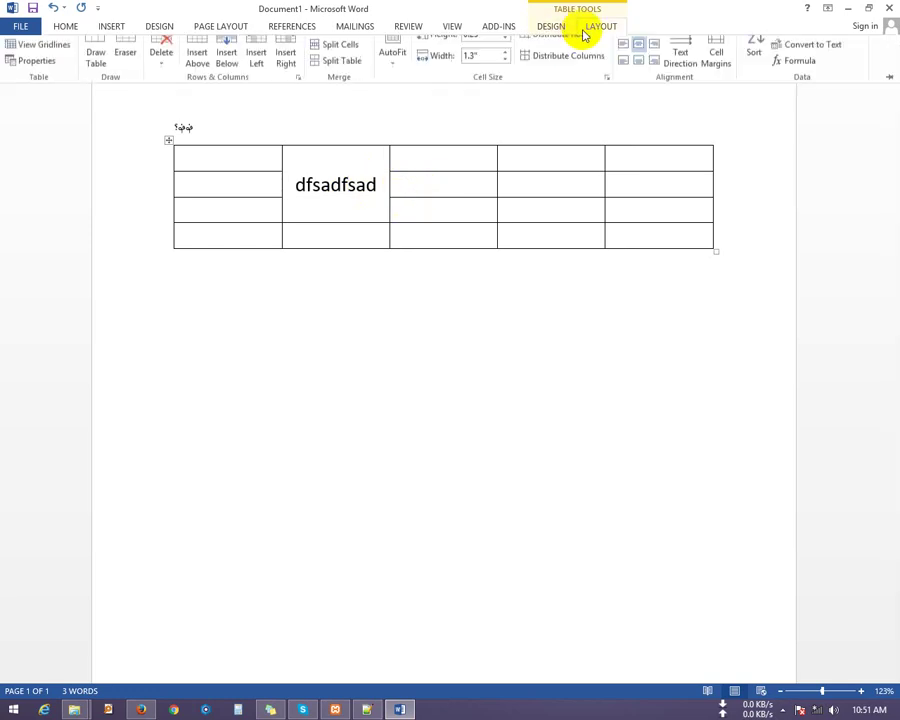
pyautogui.click(125, 70)
# - Erase column four's upper partitions, then draw and erase a test border there
pyautogui.click(552, 192)
pyautogui.click(548, 170)
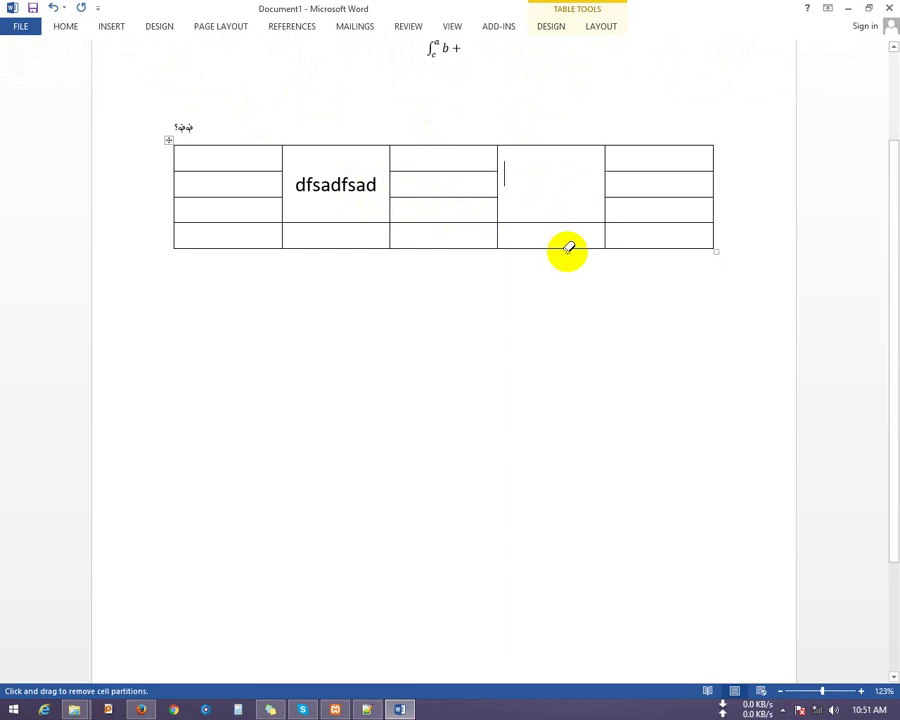
pyautogui.click(603, 30)
pyautogui.click(95, 62)
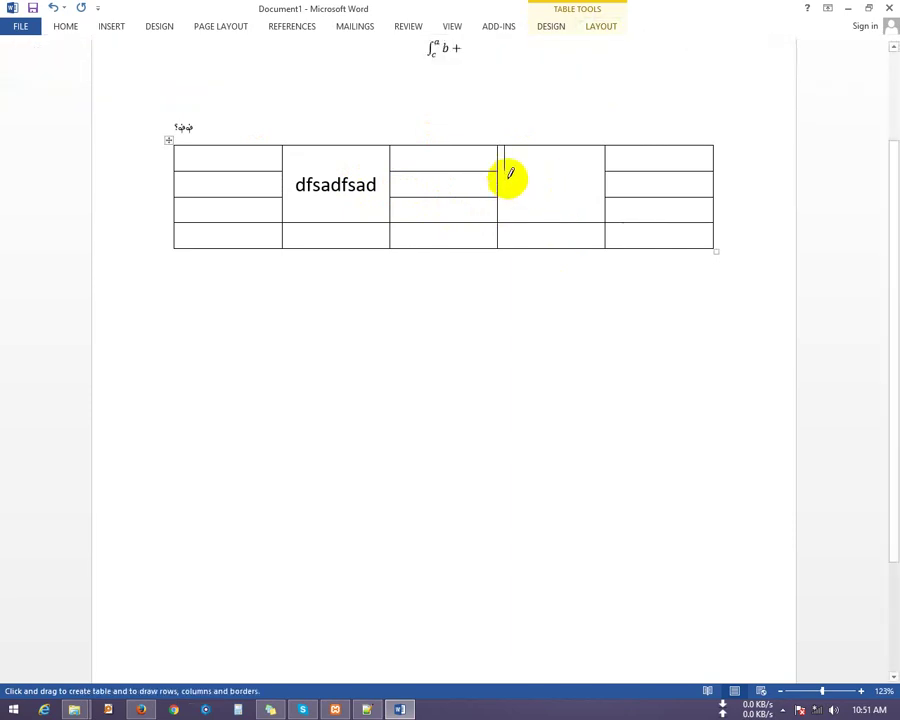
pyautogui.moveTo(502, 168)
pyautogui.mouseDown()
pyautogui.moveTo(504, 148)
pyautogui.moveTo(602, 173)
pyautogui.mouseUp()
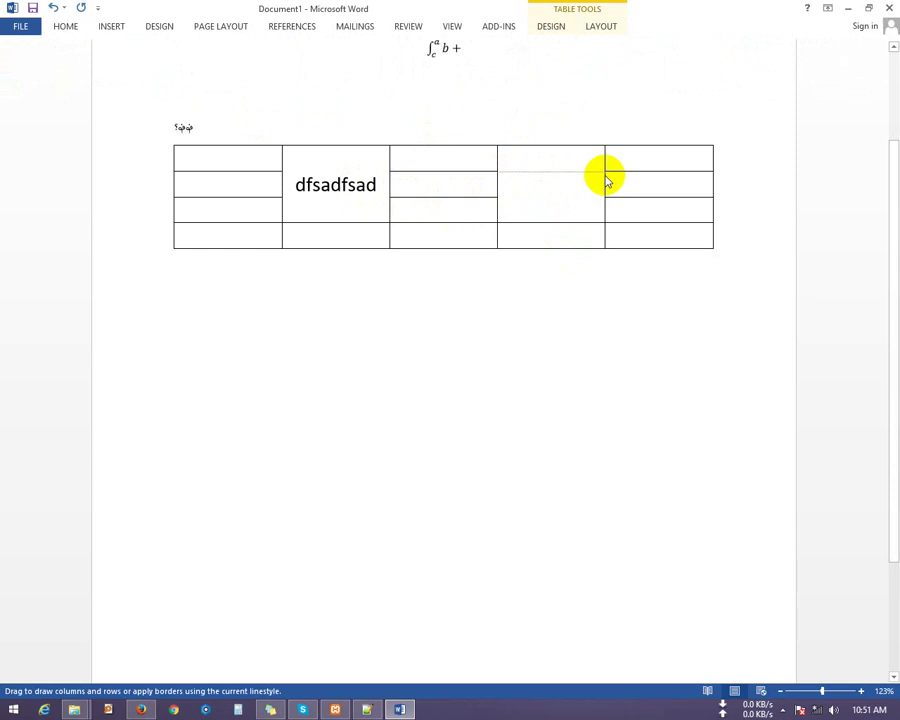
pyautogui.click(601, 26)
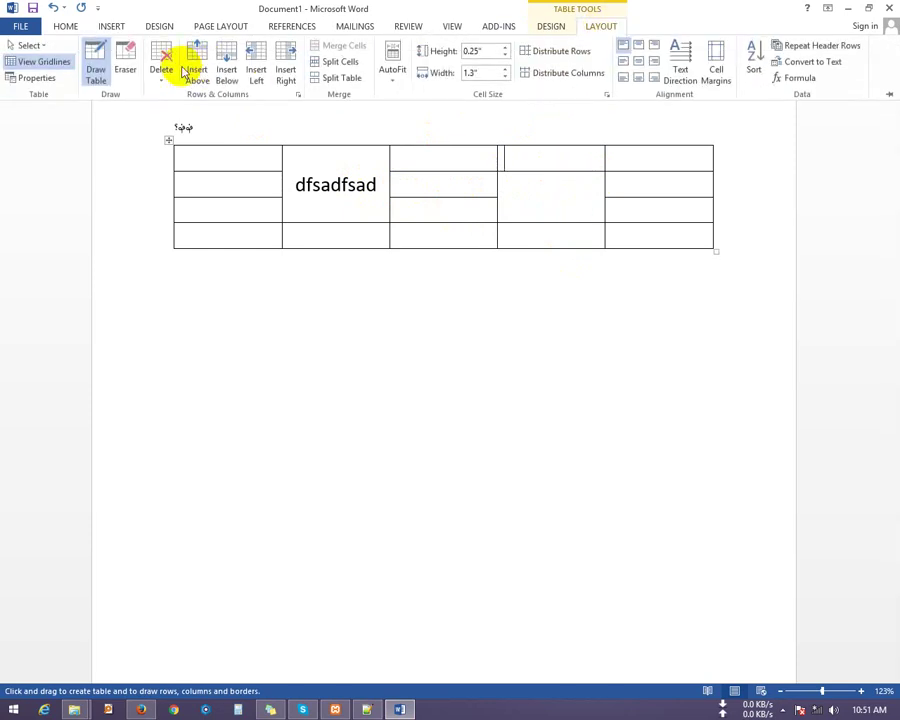
pyautogui.click(95, 62)
pyautogui.press('shift')
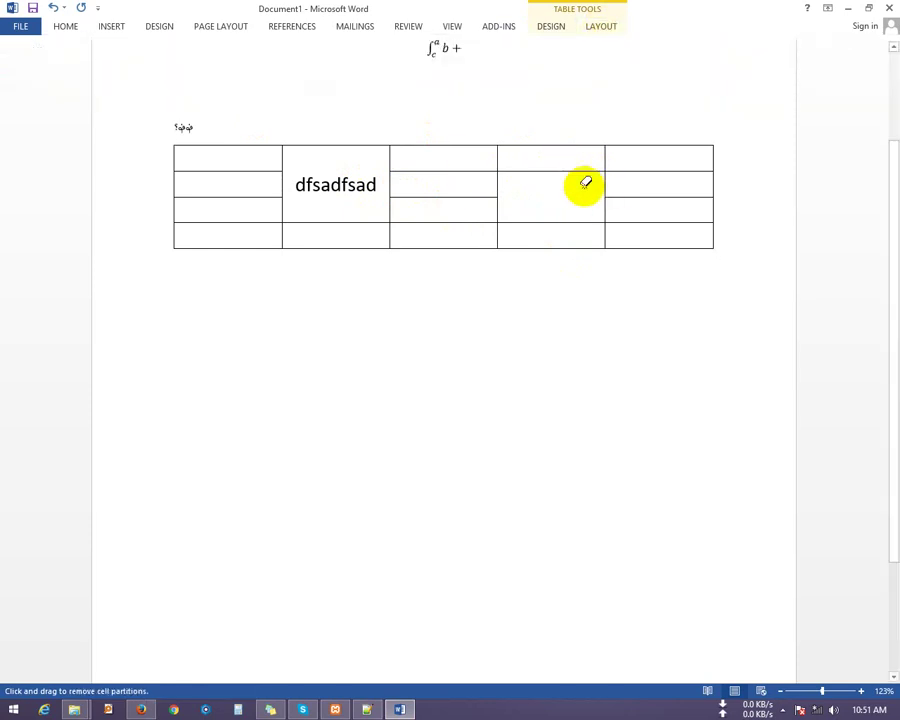
pyautogui.click(558, 172)
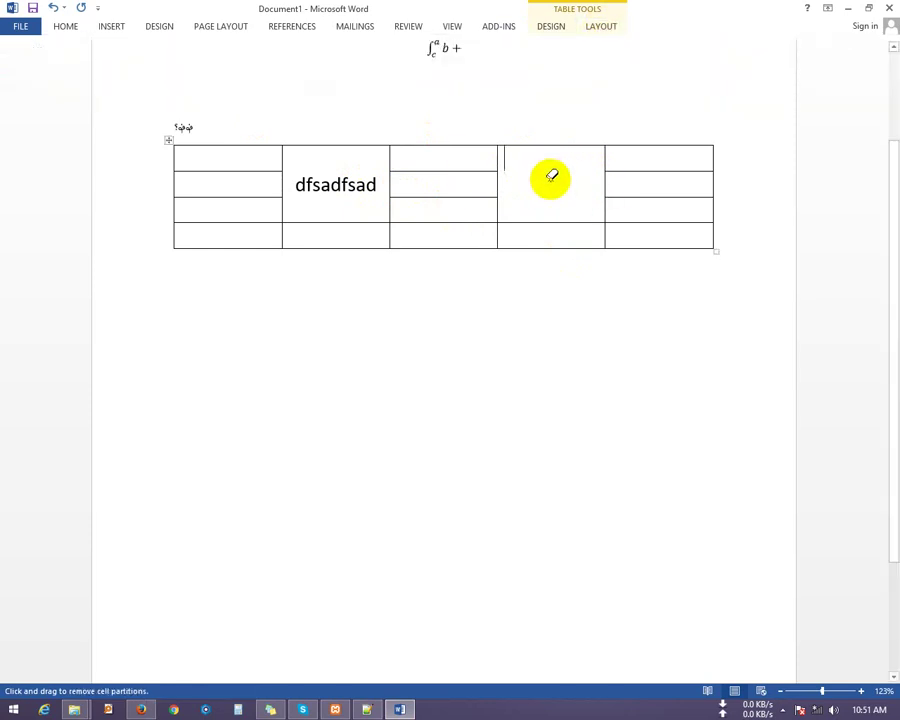
pyautogui.press('Escape')
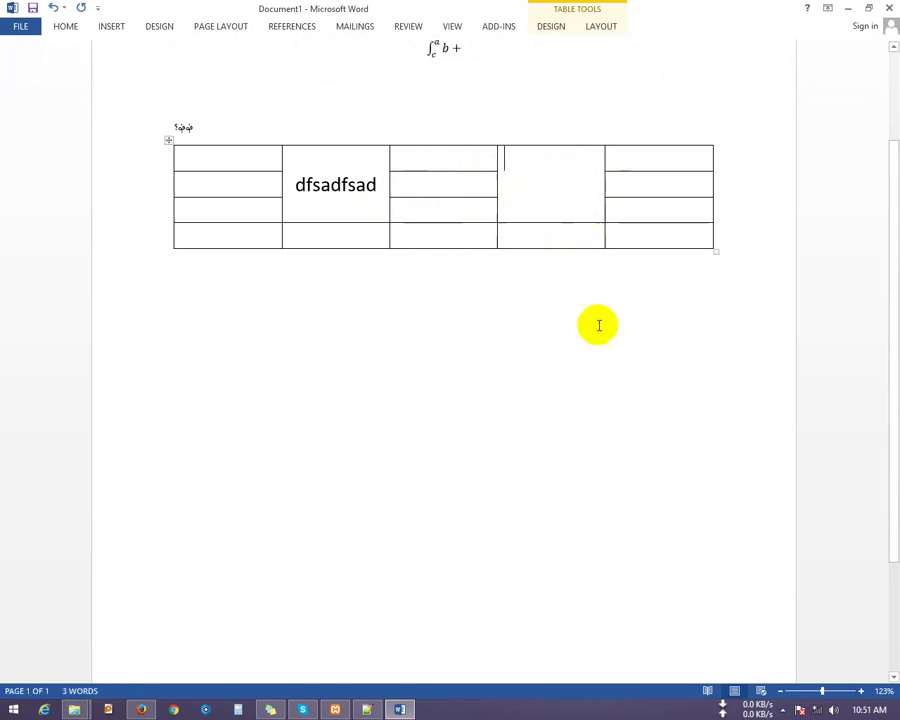
# - Type 'sdfasdf' in the merged column-four cell and centre it
pyautogui.write('sdfasd')
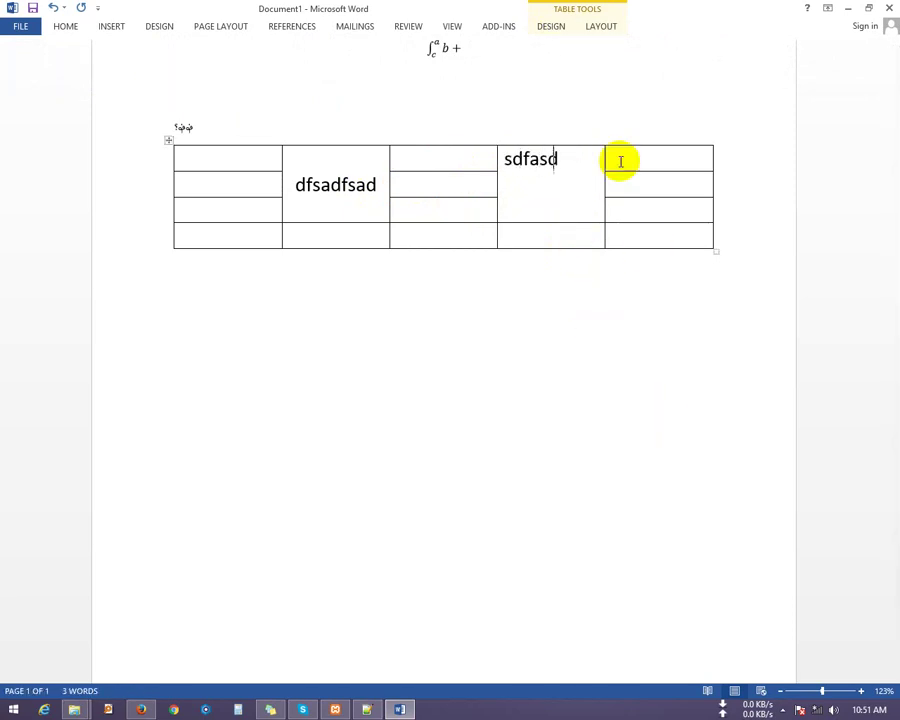
pyautogui.write('f')
pyautogui.click(601, 30)
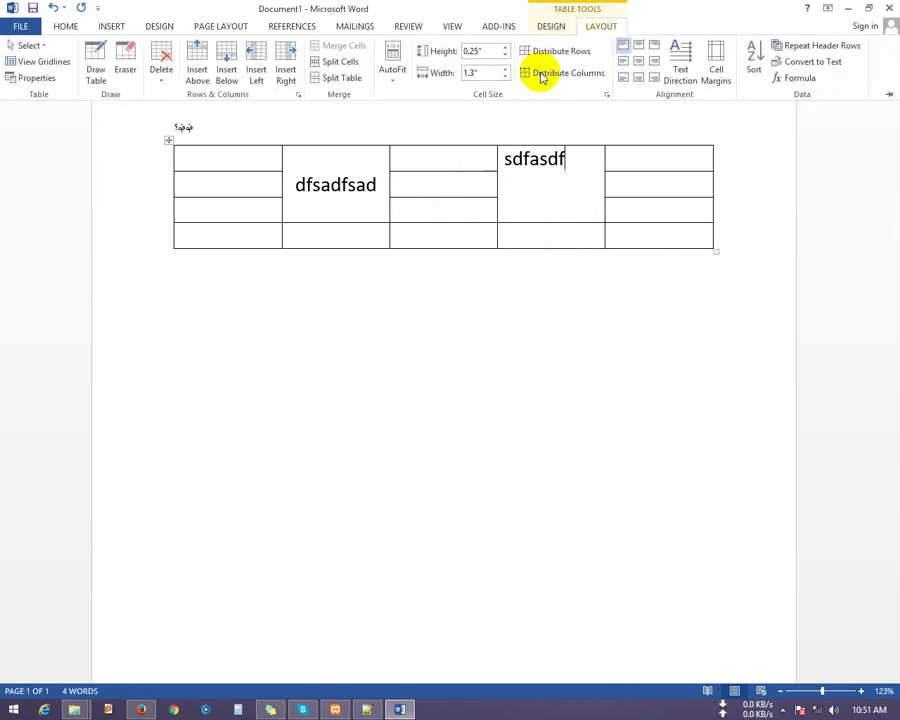
pyautogui.click(638, 62)
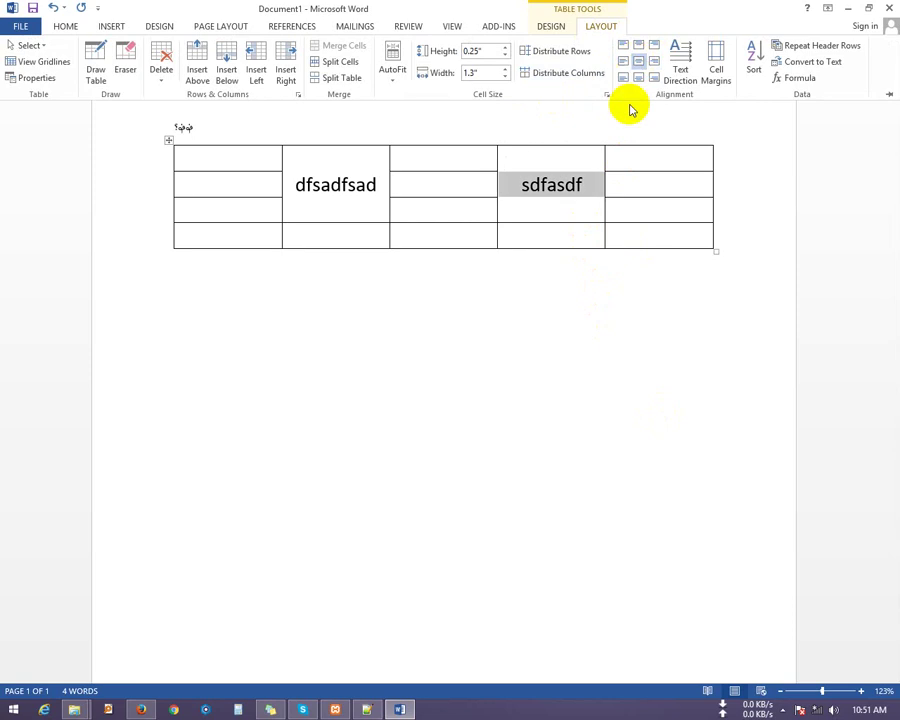
pyautogui.click(577, 184)
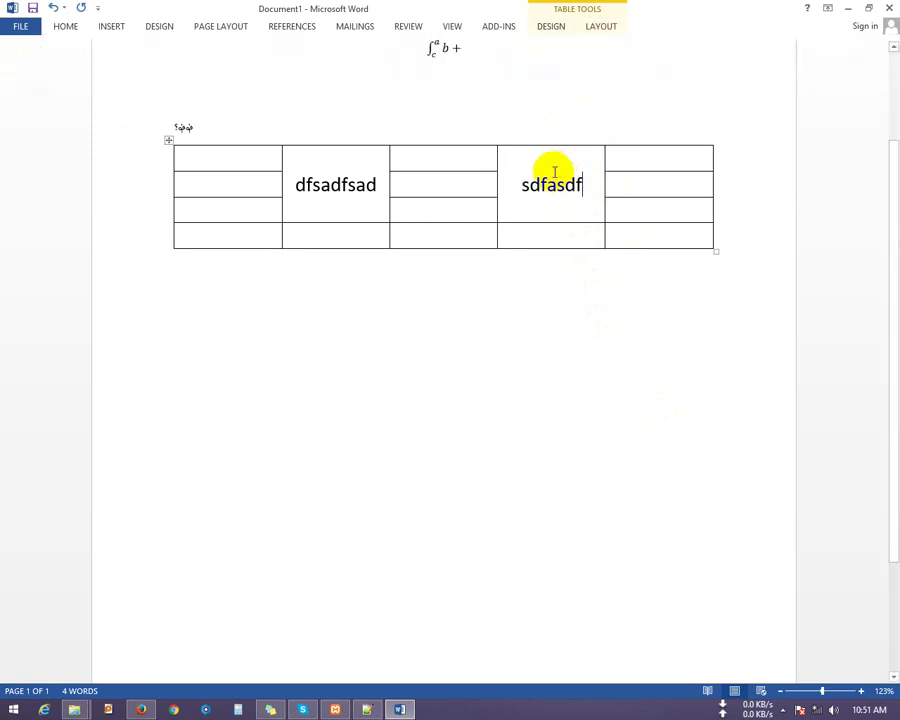
# - Draw two horizontal test borders across the sdfasdf cell, then erase one
pyautogui.click(603, 26)
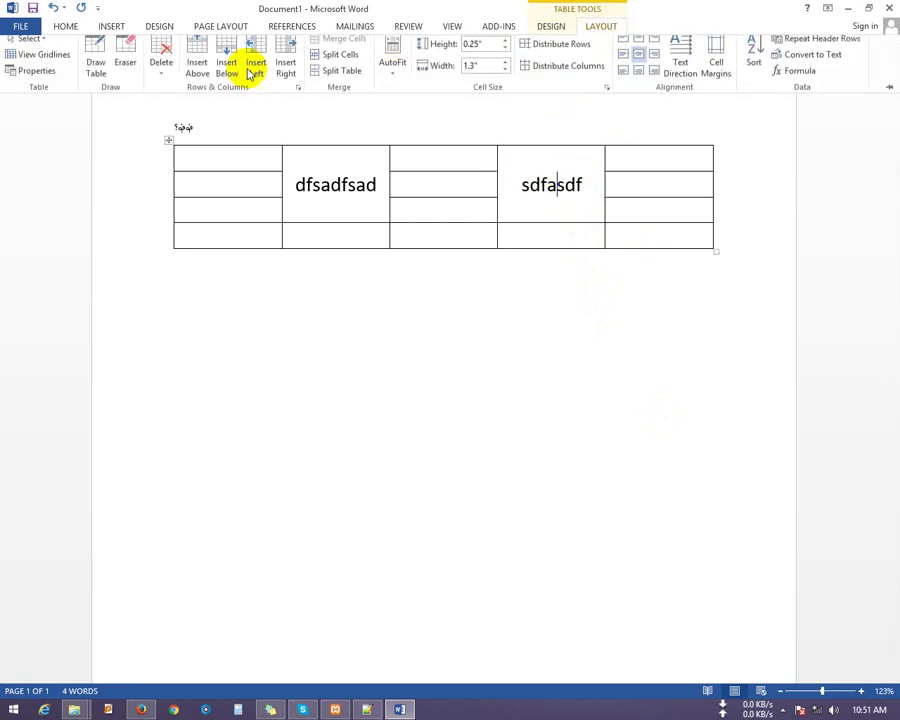
pyautogui.click(99, 74)
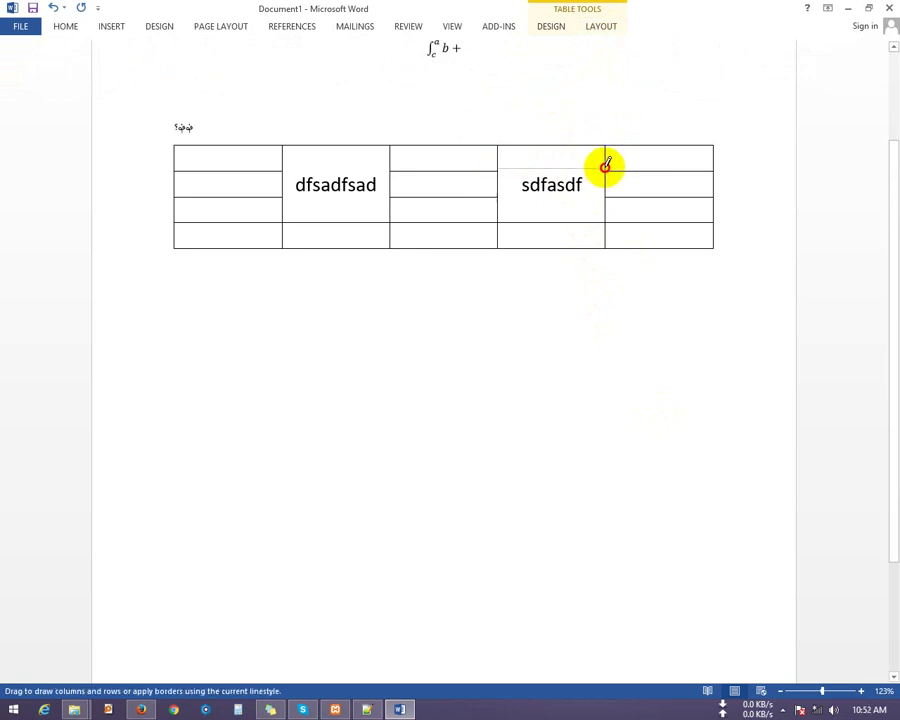
pyautogui.moveTo(501, 162); pyautogui.dragTo(602, 164)
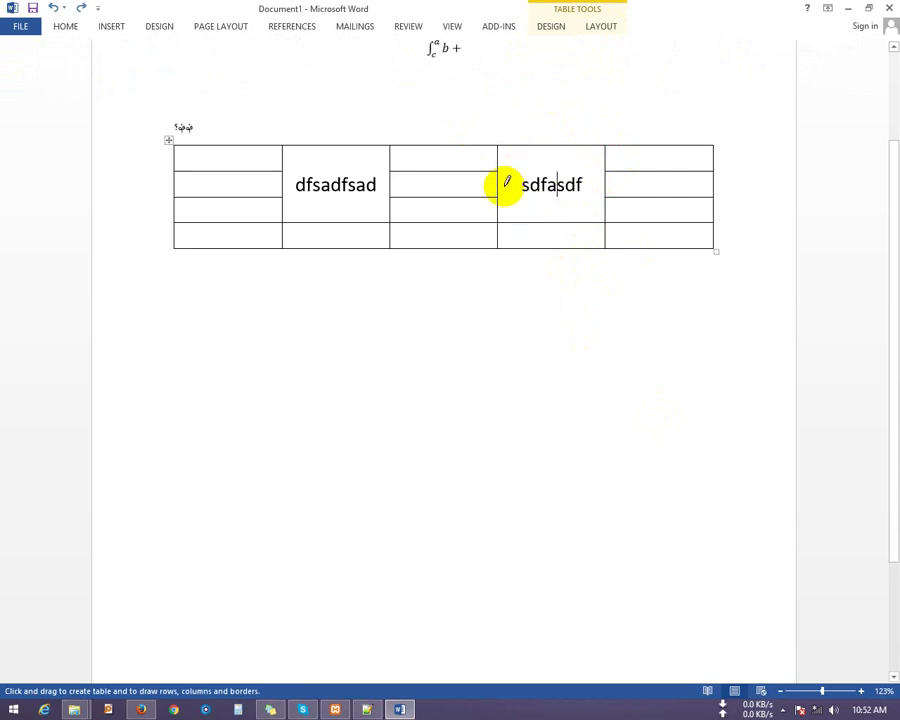
pyautogui.moveTo(501, 183); pyautogui.dragTo(601, 184)
pyautogui.press('Escape')
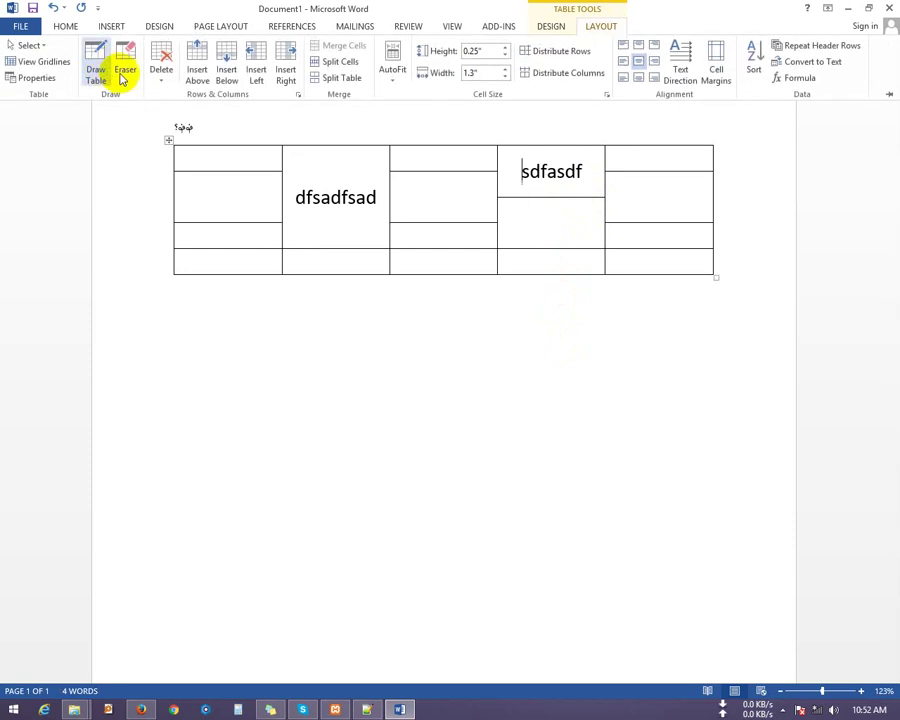
pyautogui.click(122, 70)
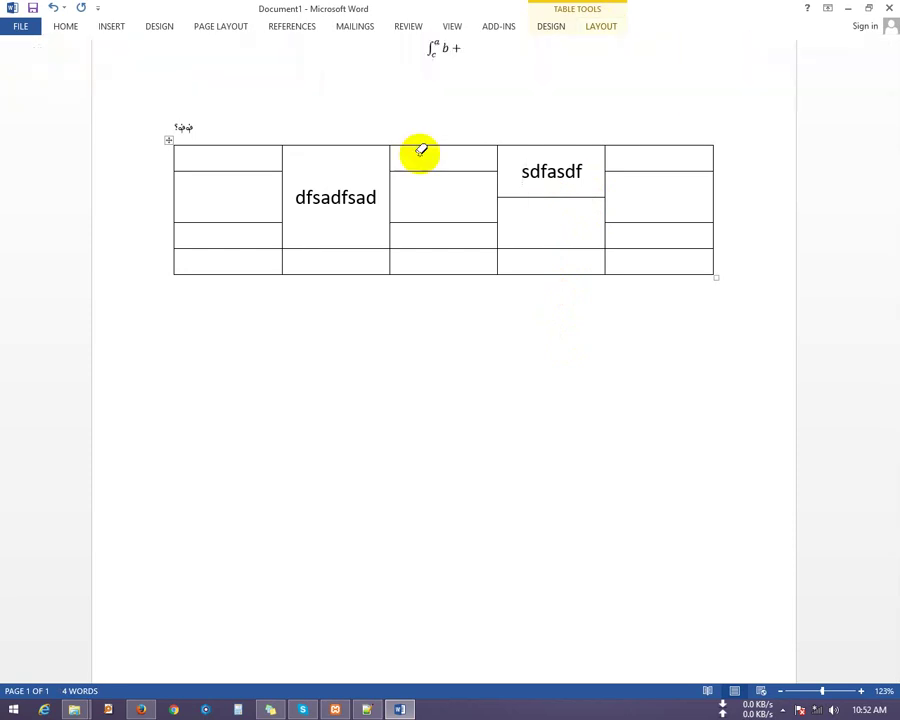
pyautogui.click(516, 194)
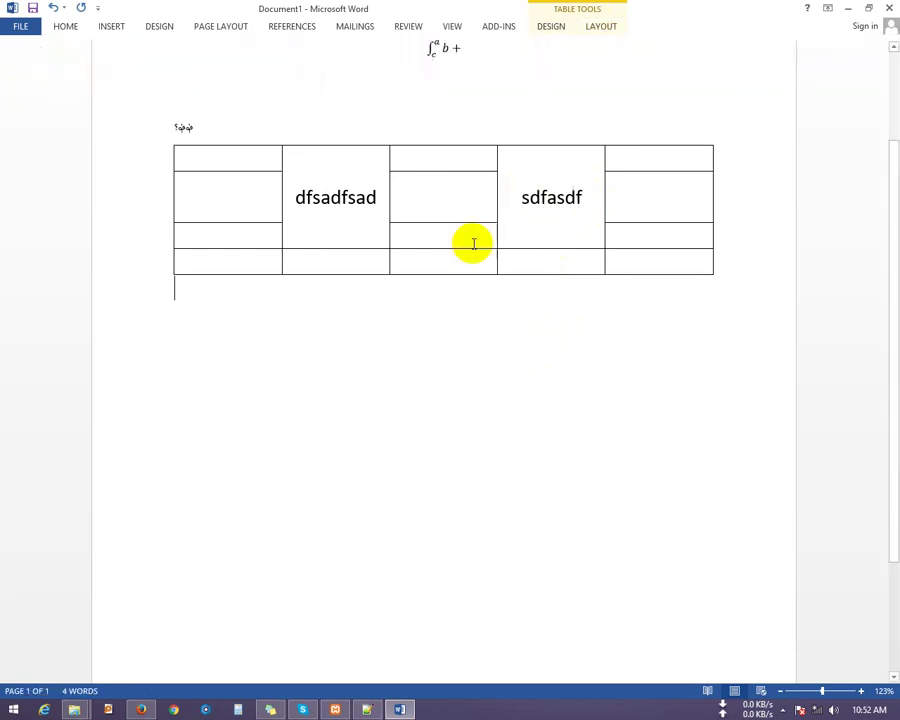
pyautogui.press('Escape')
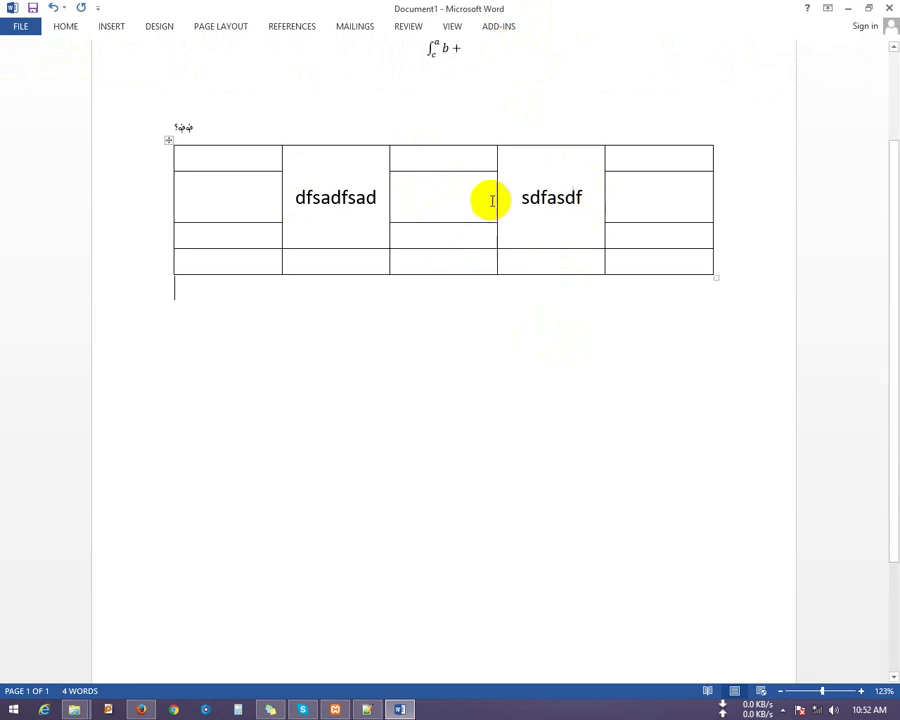
pyautogui.click(566, 200)
pyautogui.click(598, 28)
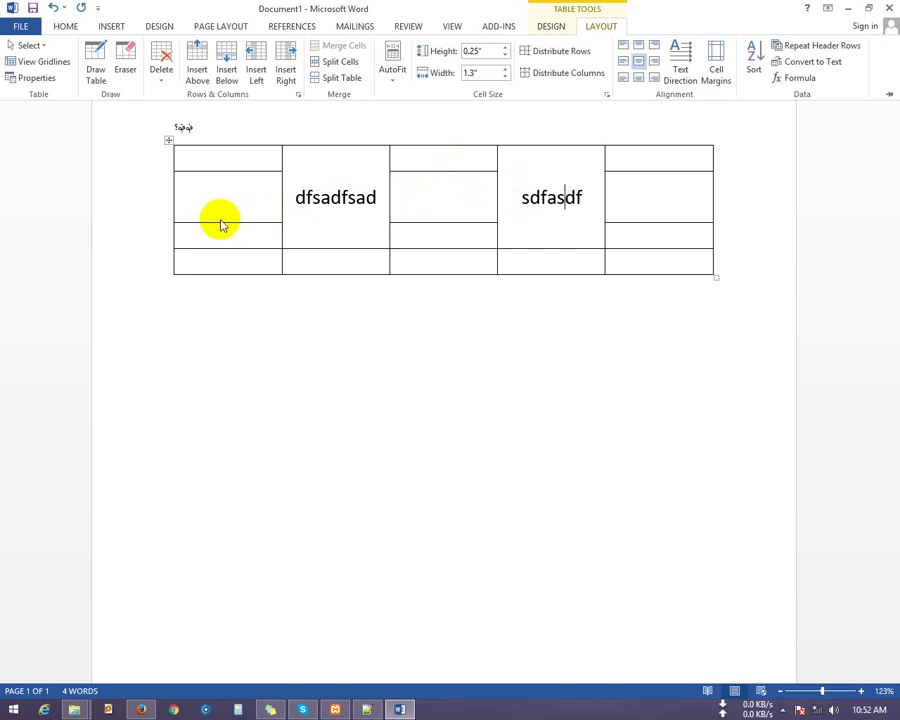
pyautogui.click(595, 190)
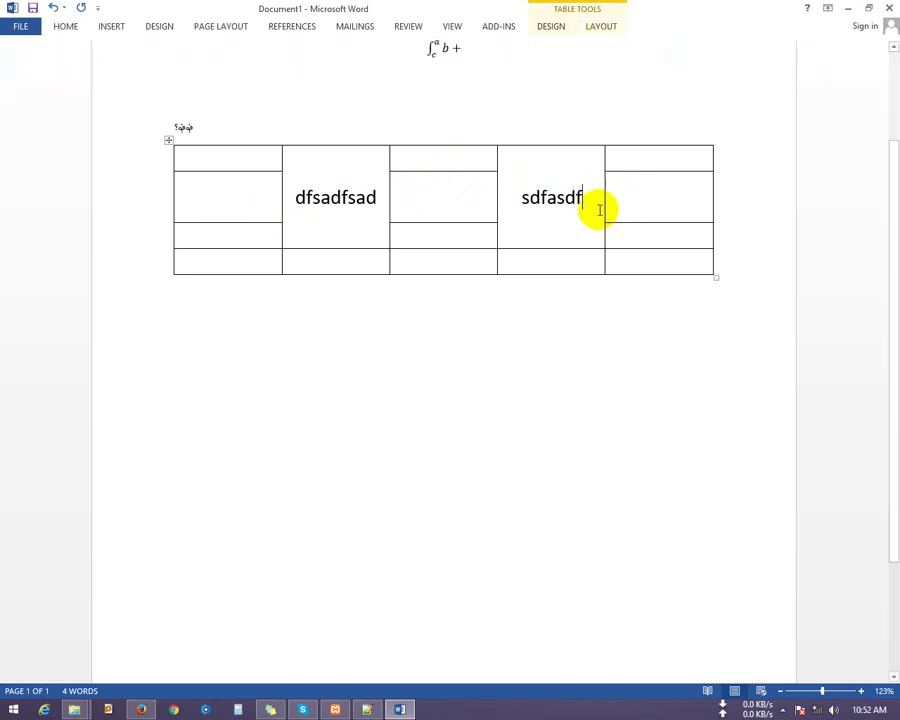
pyautogui.doubleClick(509, 194)
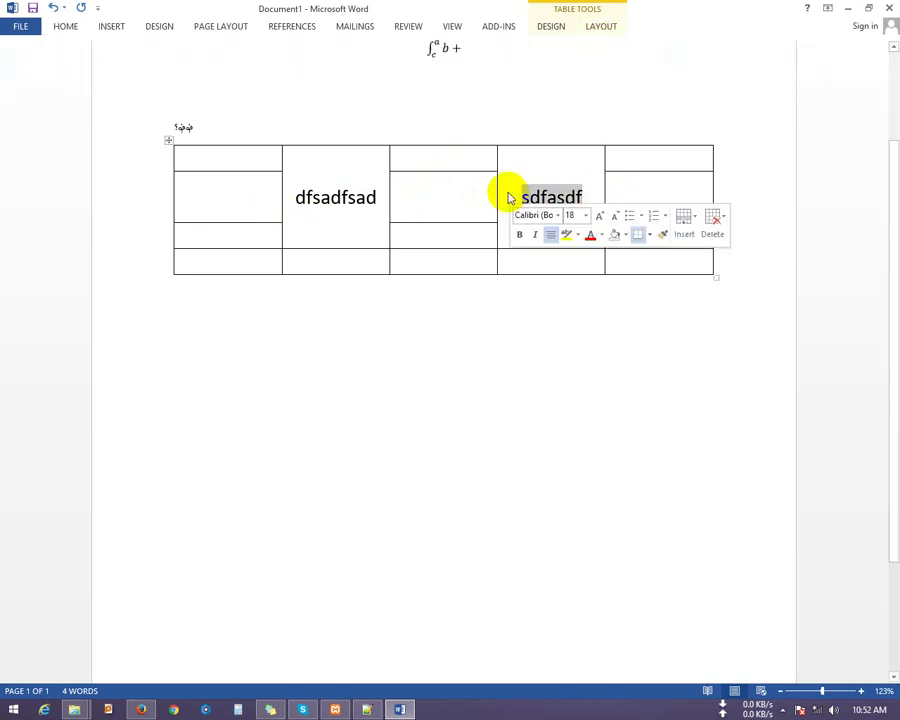
pyautogui.click(585, 190)
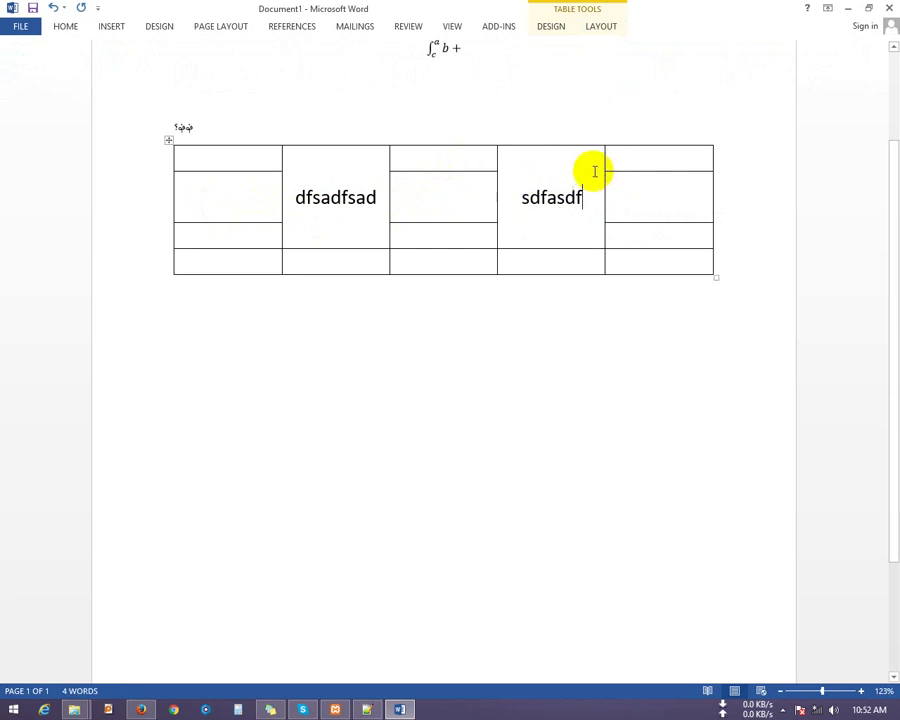
pyautogui.scroll(2, 631, 349)
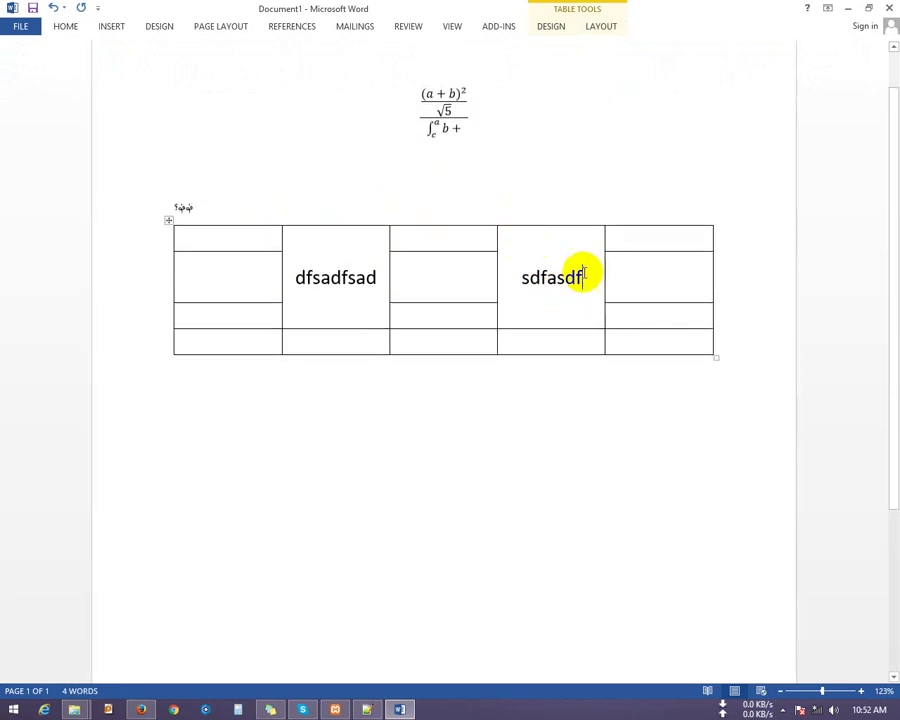
pyautogui.click(402, 454)
pyautogui.click(554, 336)
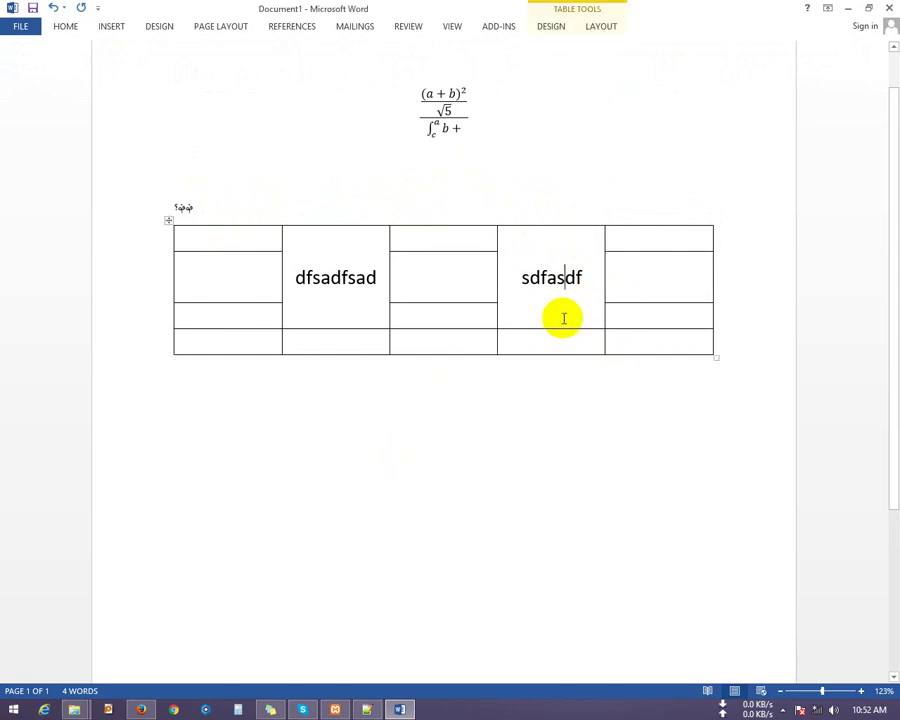
pyautogui.click(212, 236)
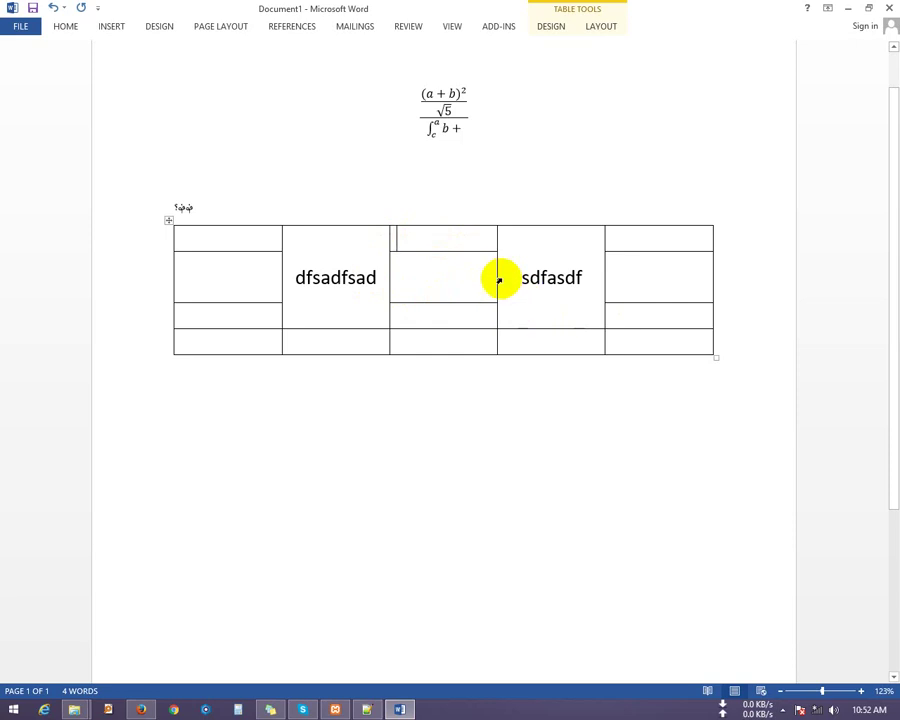
# - Draw a horizontal line through the sdfasdf cell and vertical dividers in columns 3 and 5
pyautogui.click(604, 28)
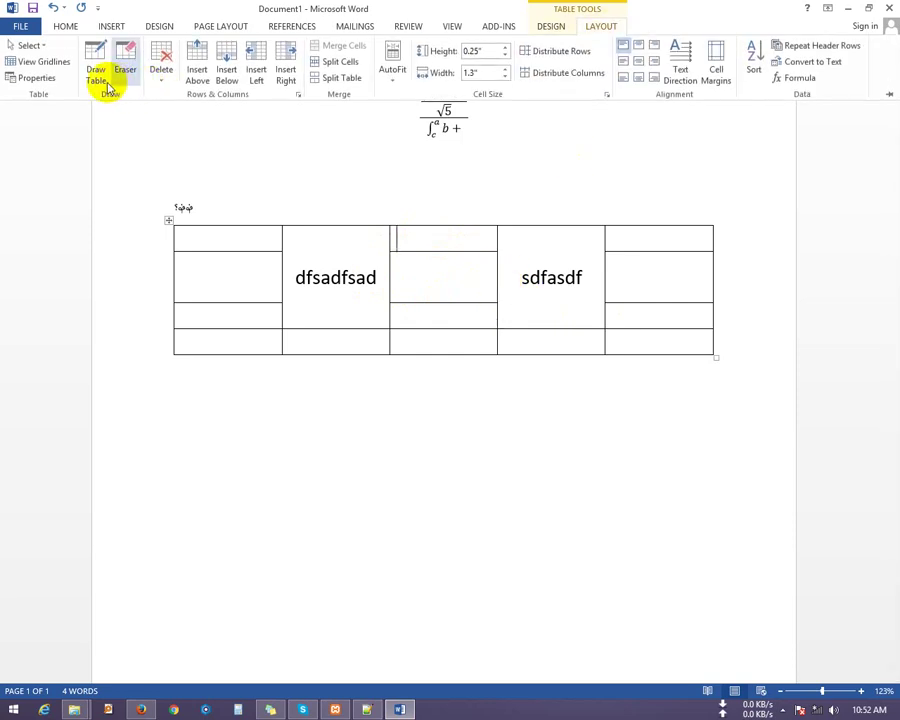
pyautogui.moveTo(502, 276); pyautogui.dragTo(604, 278)
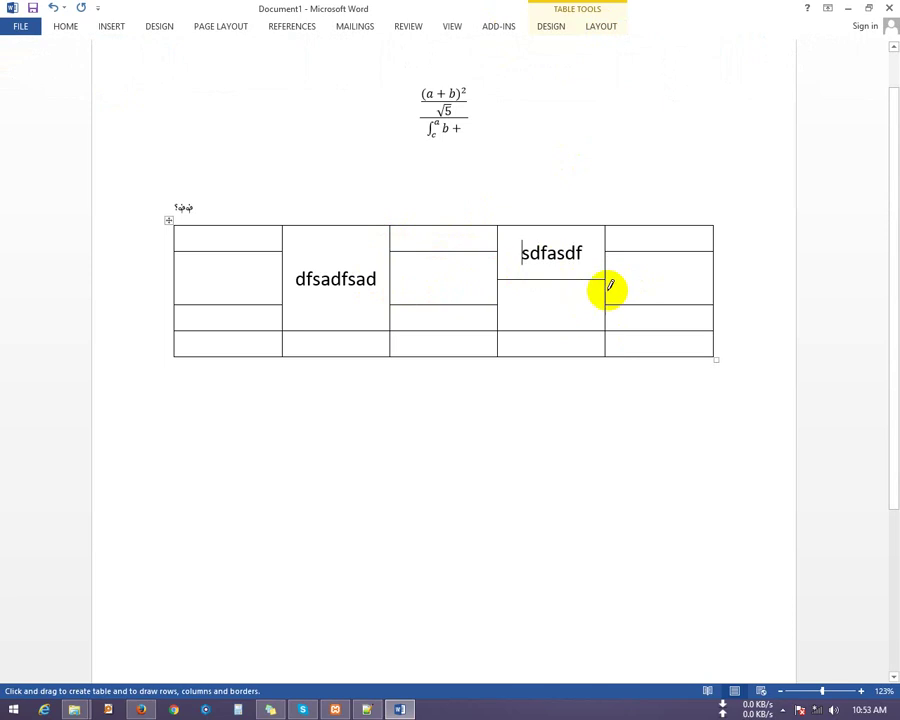
pyautogui.moveTo(655, 228); pyautogui.dragTo(655, 304)
pyautogui.moveTo(430, 228); pyautogui.dragTo(430, 304)
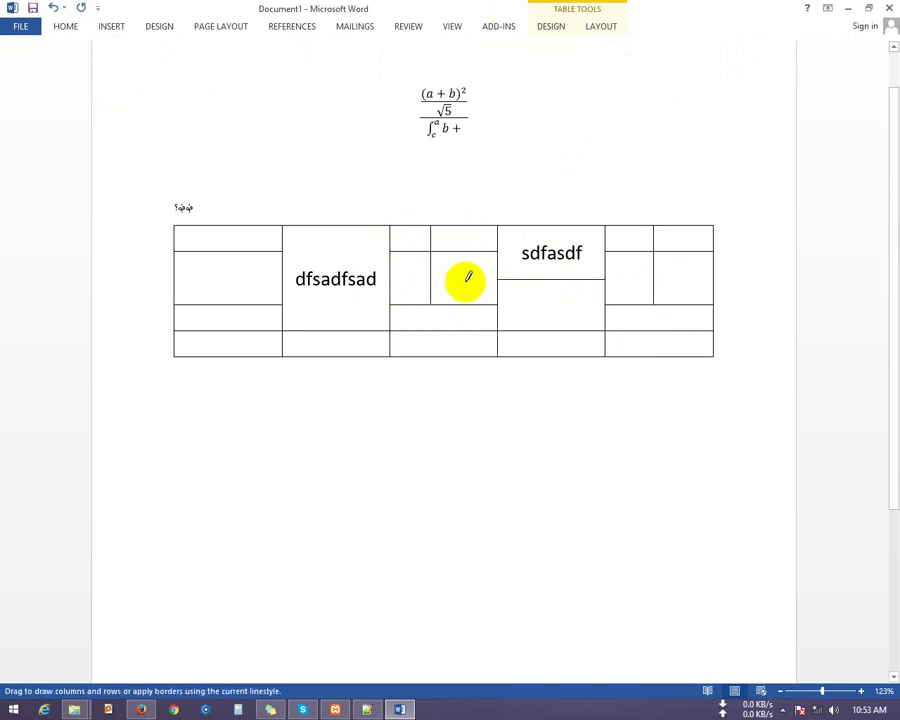
pyautogui.click(471, 270)
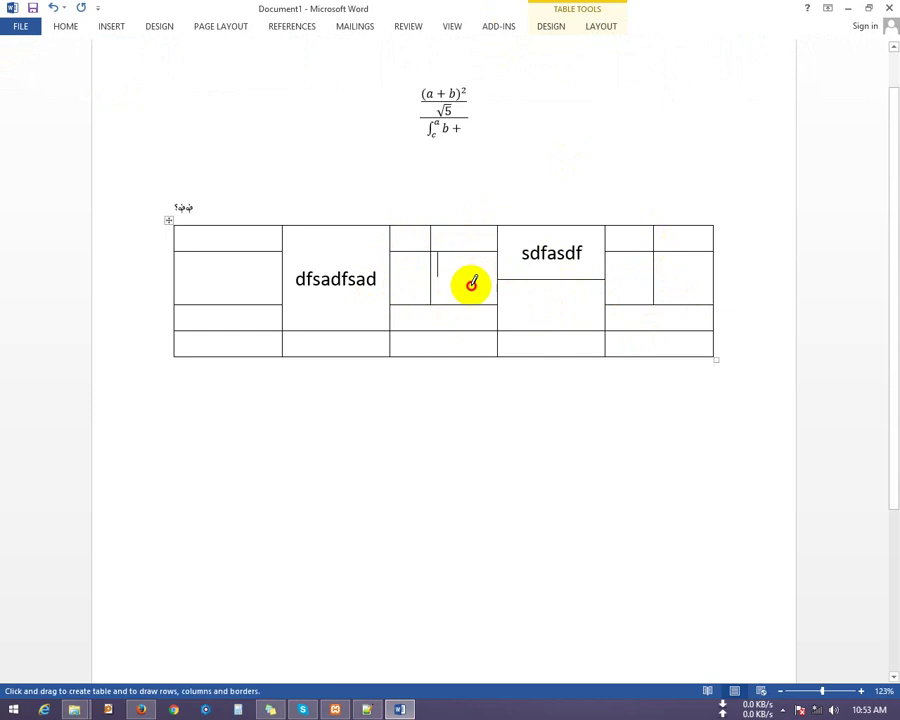
pyautogui.rightClick(467, 287)
pyautogui.click(440, 286)
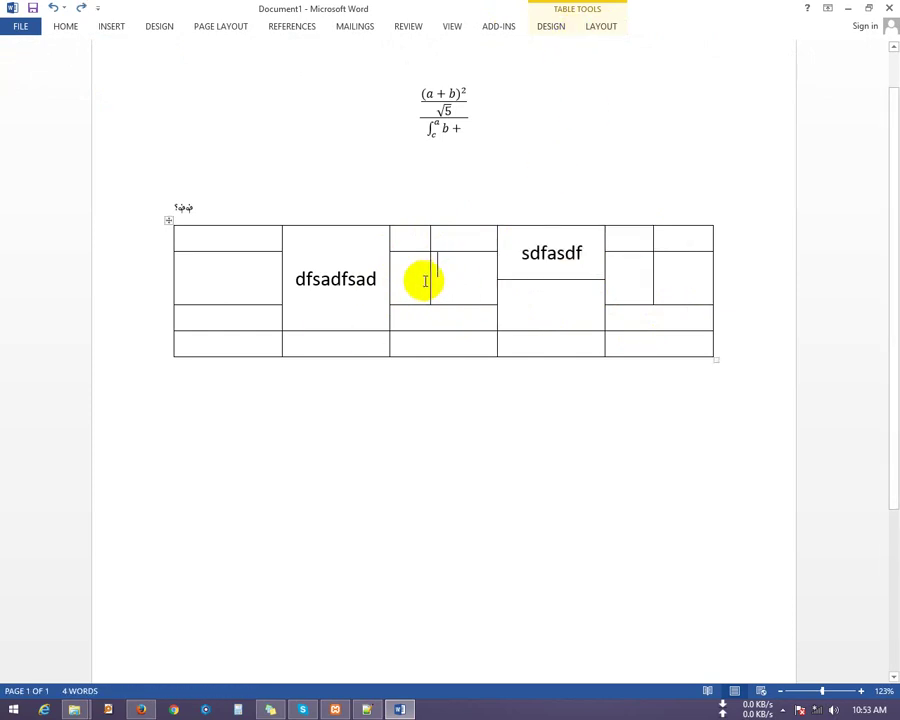
pyautogui.click(598, 27)
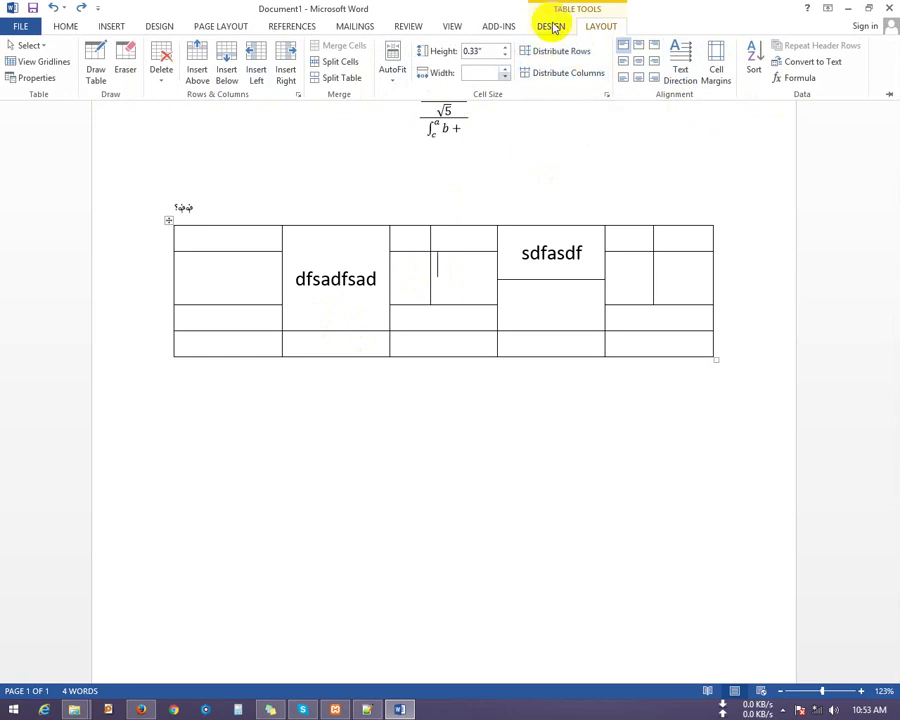
# - Apply a left border to the current cell from the Borders list
pyautogui.scroll(1, 653, 58)
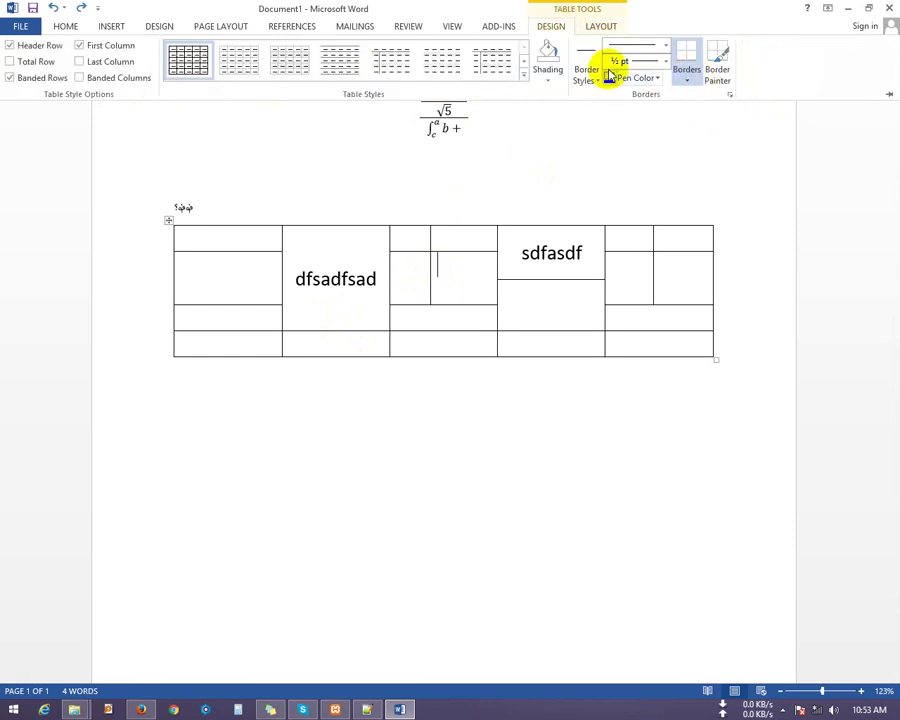
pyautogui.click(689, 85)
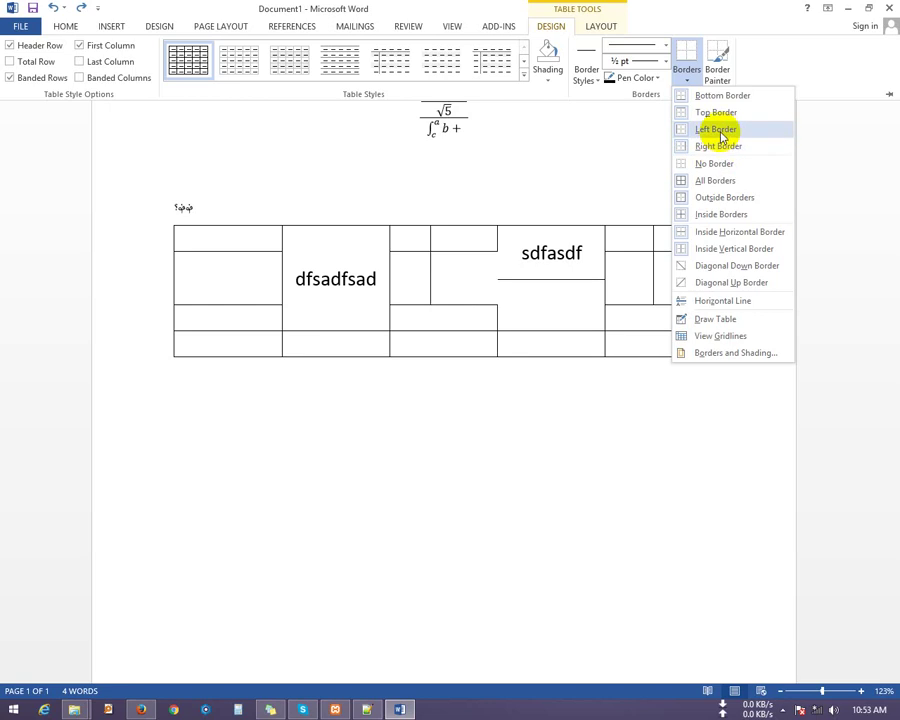
pyautogui.click(718, 130)
pyautogui.hotkey('ctrl', 'F1')
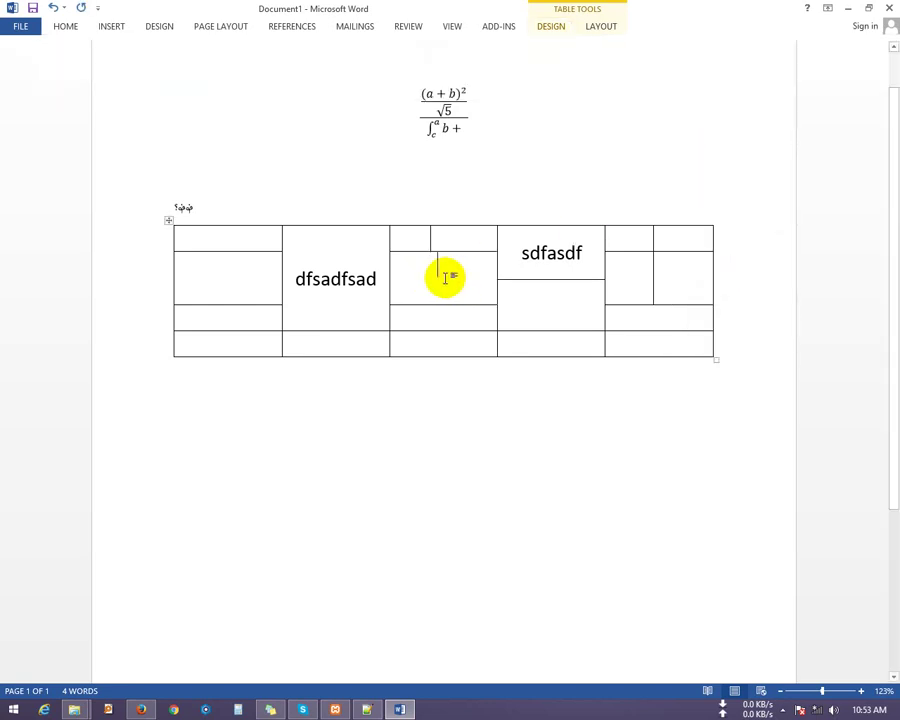
# - Fill the empty split cell in the middle column with 'fgdfdfgdfg'
pyautogui.moveTo(417, 274); pyautogui.dragTo(441, 277)
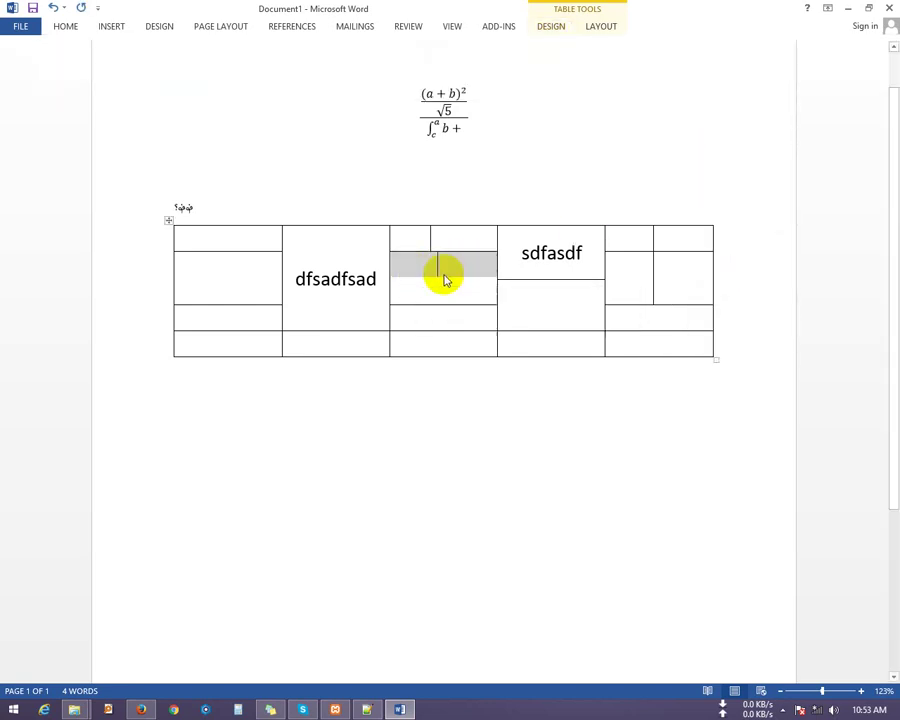
pyautogui.click(442, 276)
pyautogui.write('fdfgdf')
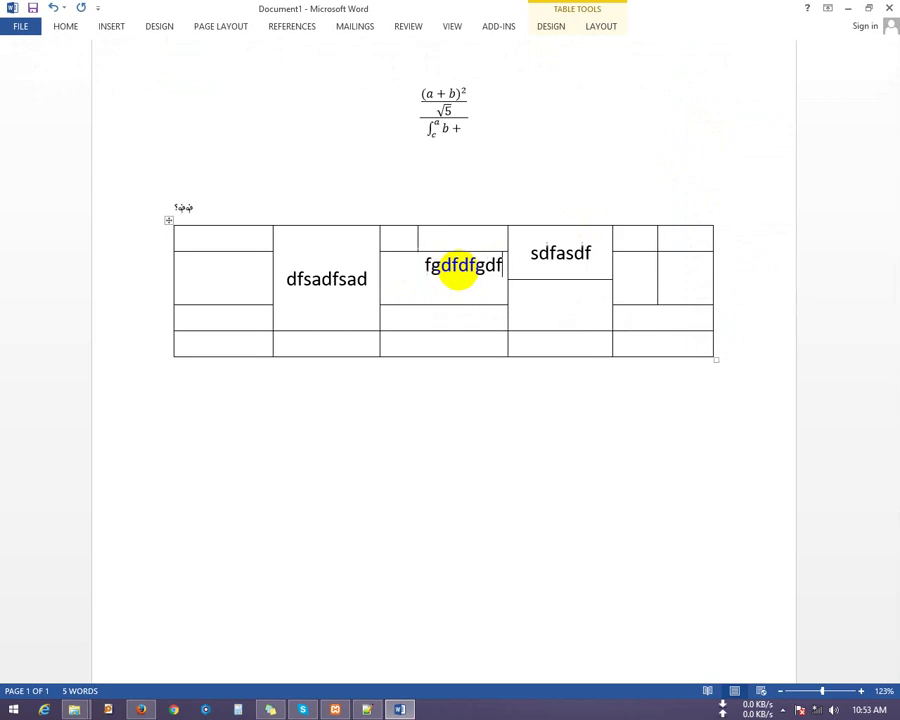
pyautogui.write('g')
pyautogui.click(402, 265)
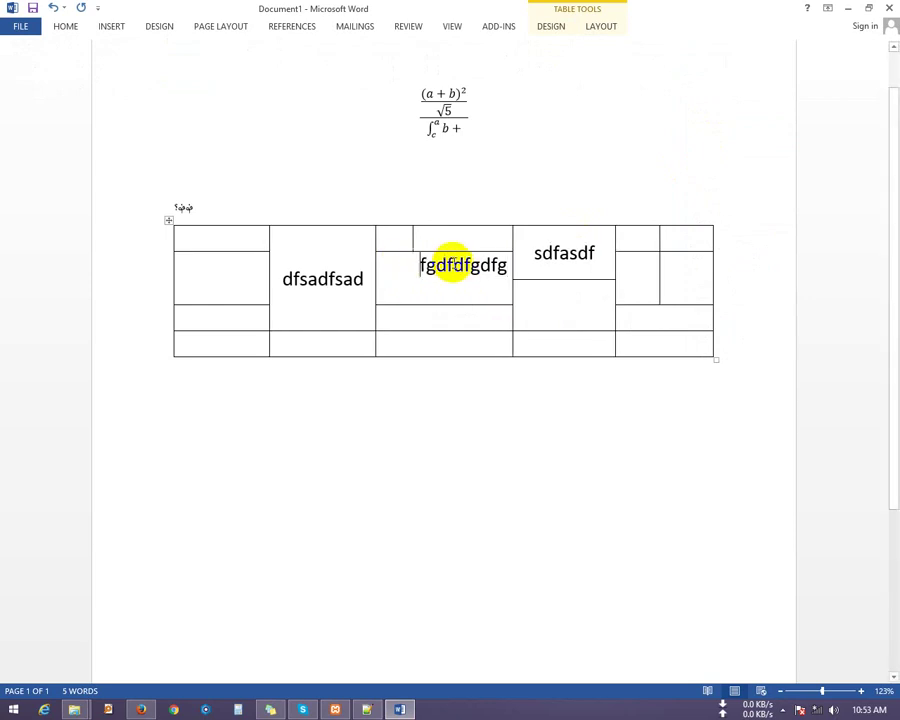
pyautogui.click(605, 27)
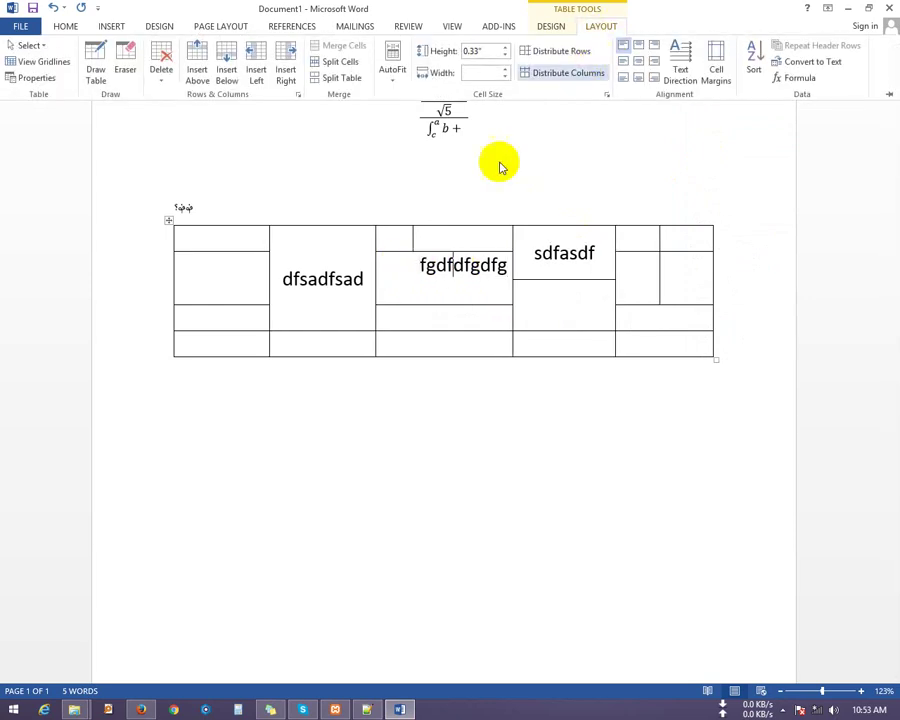
pyautogui.click(436, 291)
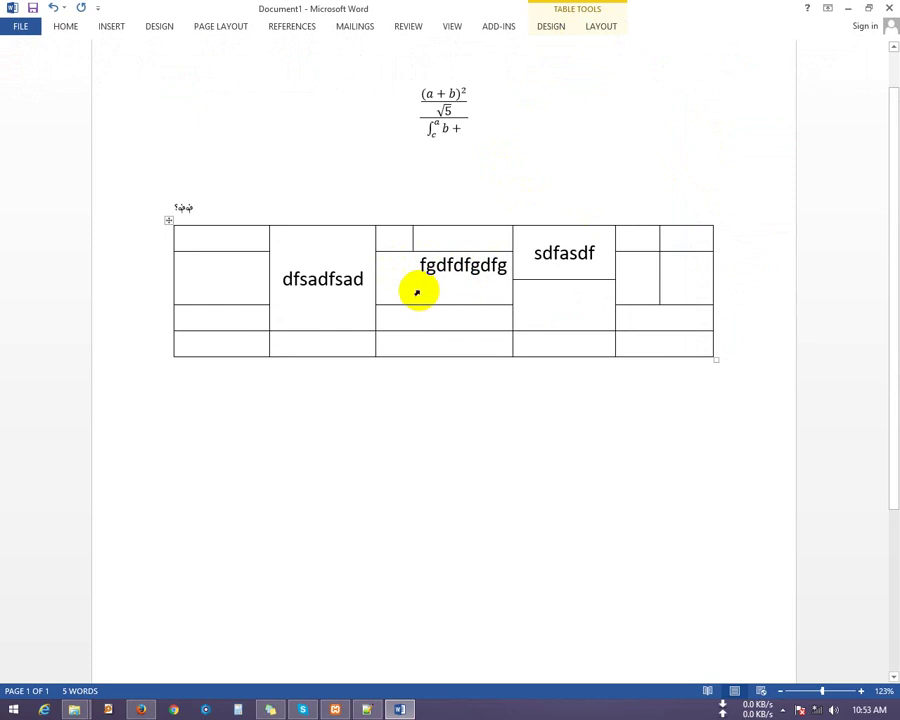
# - Give that cell All Borders from the Table Tools Design Borders list
pyautogui.click(547, 30)
pyautogui.click(688, 80)
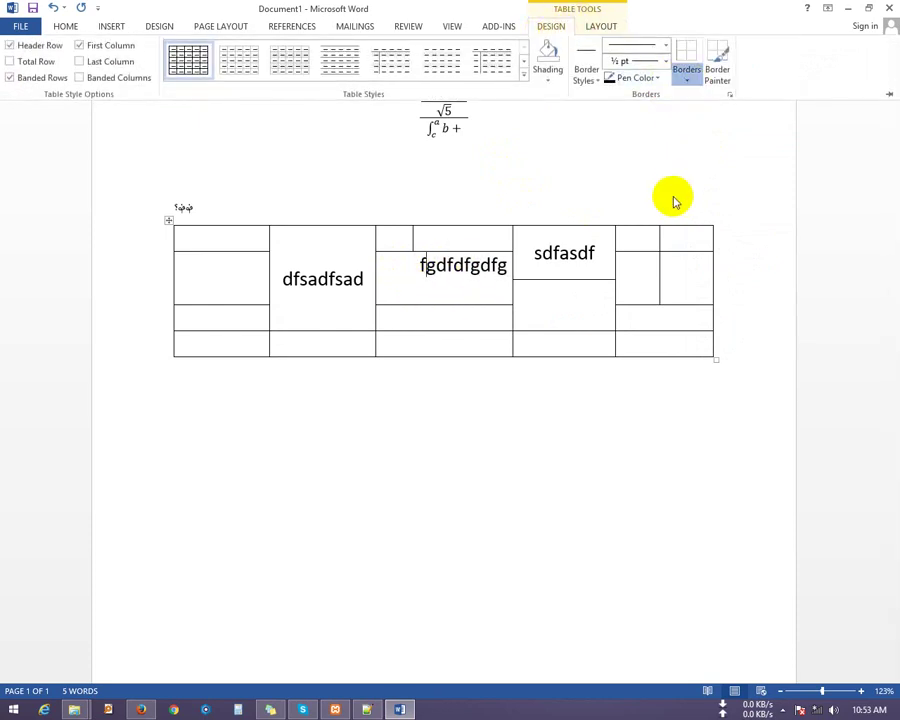
pyautogui.click(711, 186)
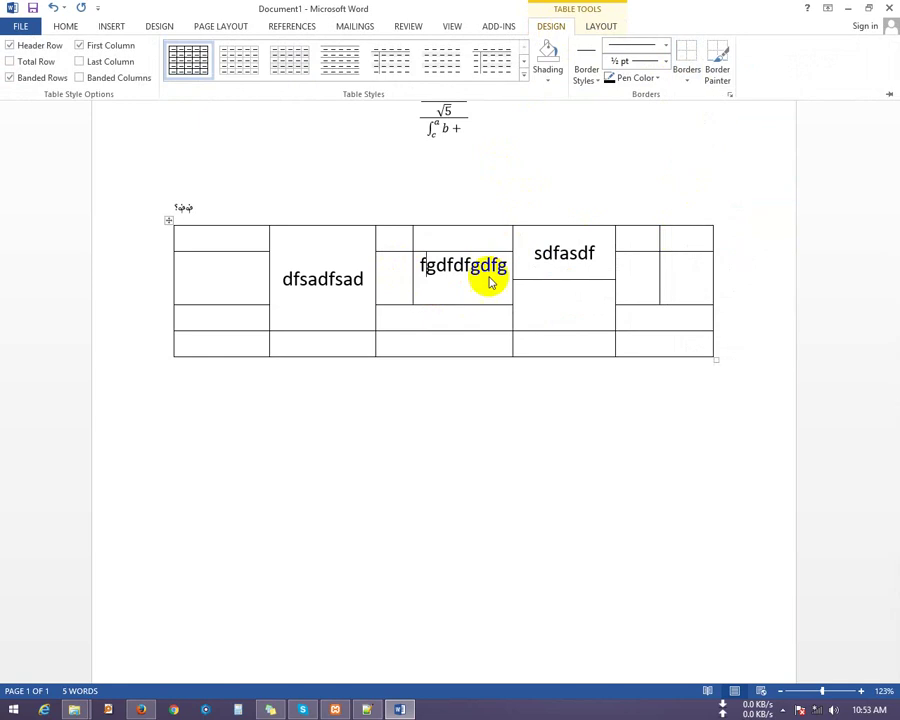
pyautogui.hotkey('ctrl', 'F1')
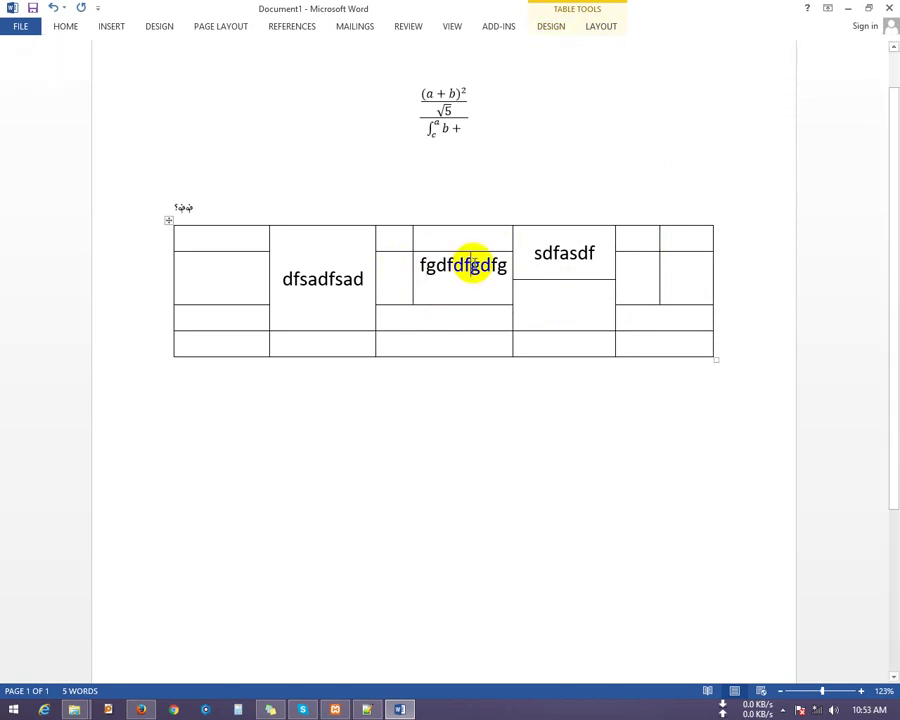
pyautogui.moveTo(616, 219)
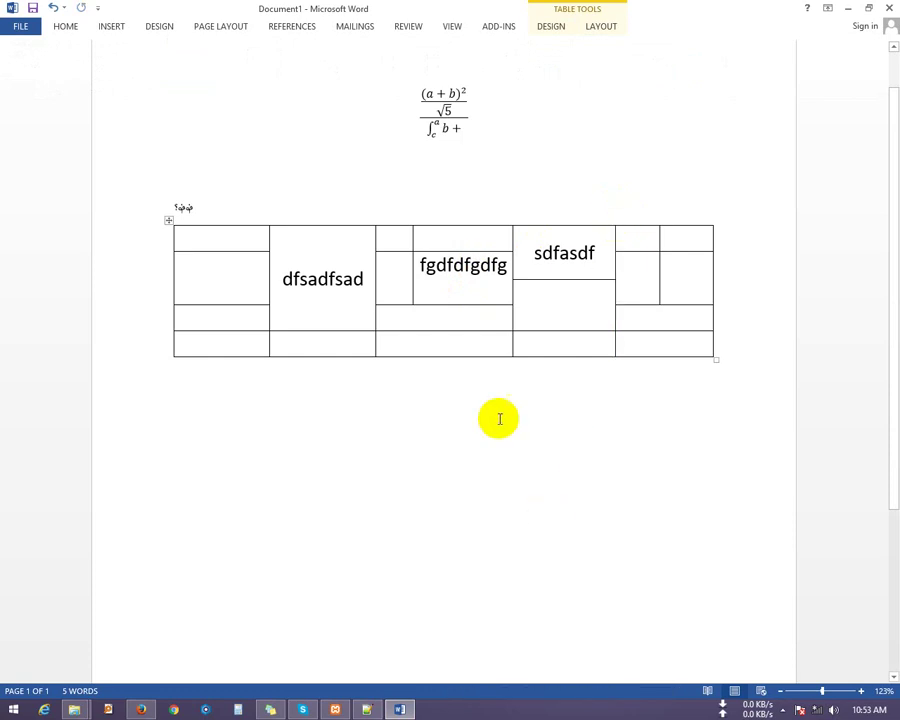
# - Delete the stray Arabic text line so the table sits right under the equation
pyautogui.click(554, 288)
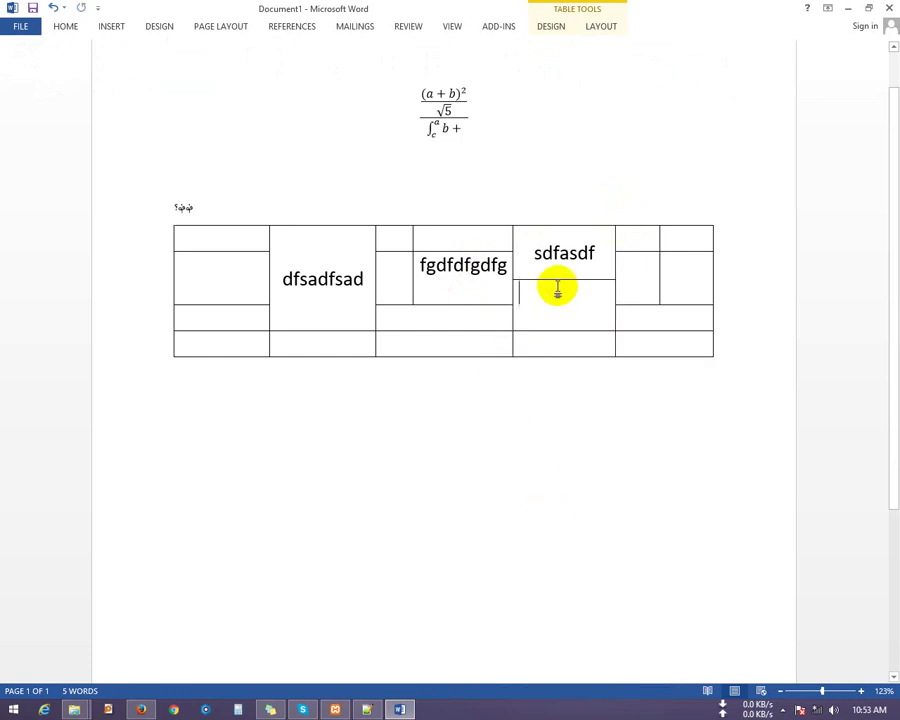
pyautogui.click(167, 210)
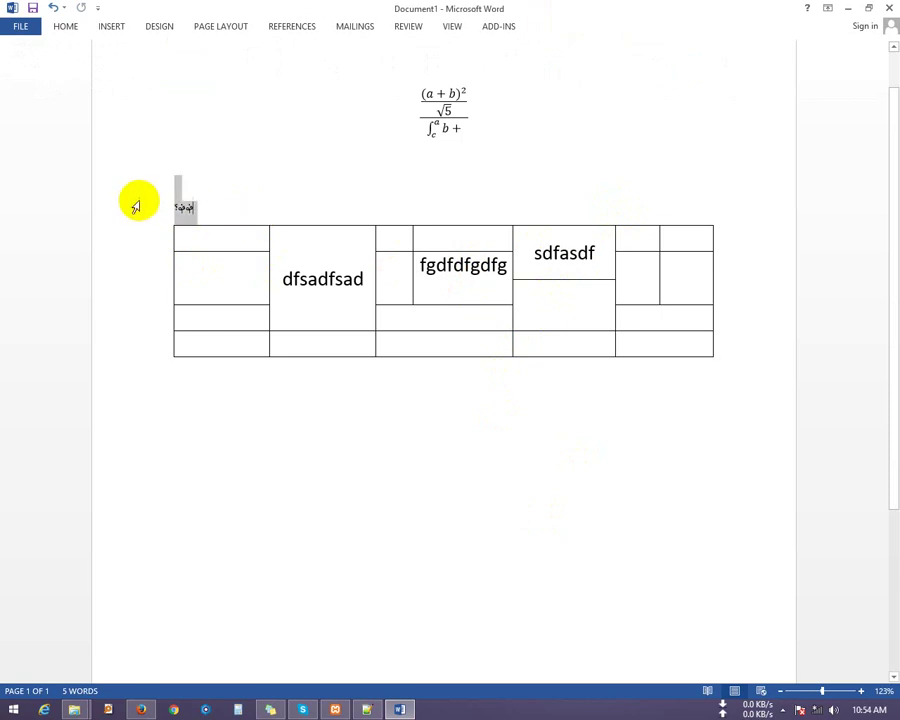
pyautogui.moveTo(183, 203); pyautogui.dragTo(213, 215)
pyautogui.press('Delete')
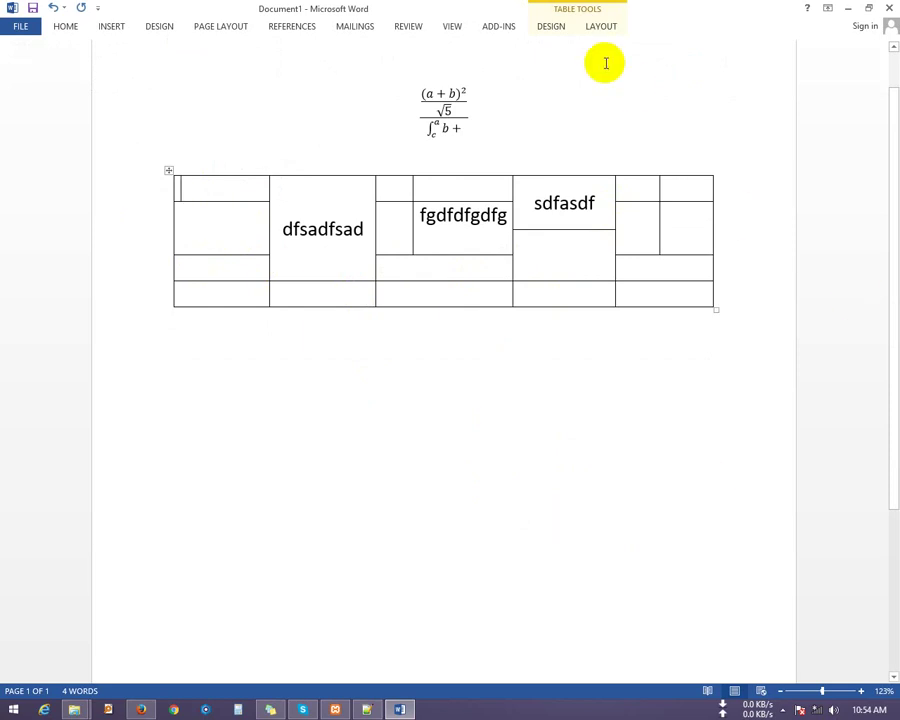
pyautogui.click(598, 26)
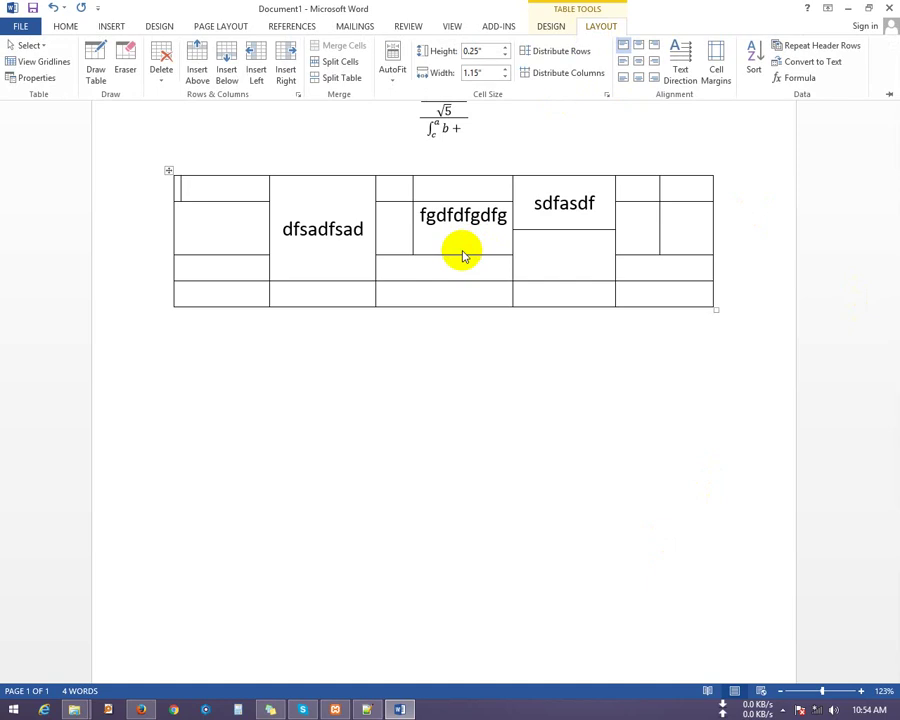
# - Type 'sdfsdf' in the right-hand cell, turn it vertical, and drag its row much taller
pyautogui.click(578, 248)
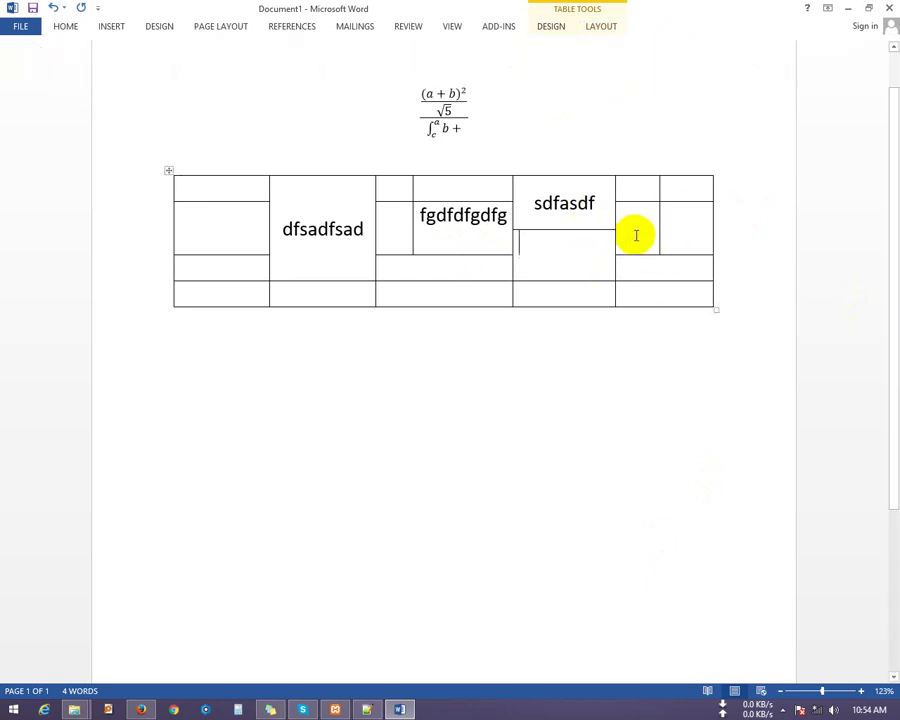
pyautogui.write('sdfsdf')
pyautogui.click(601, 26)
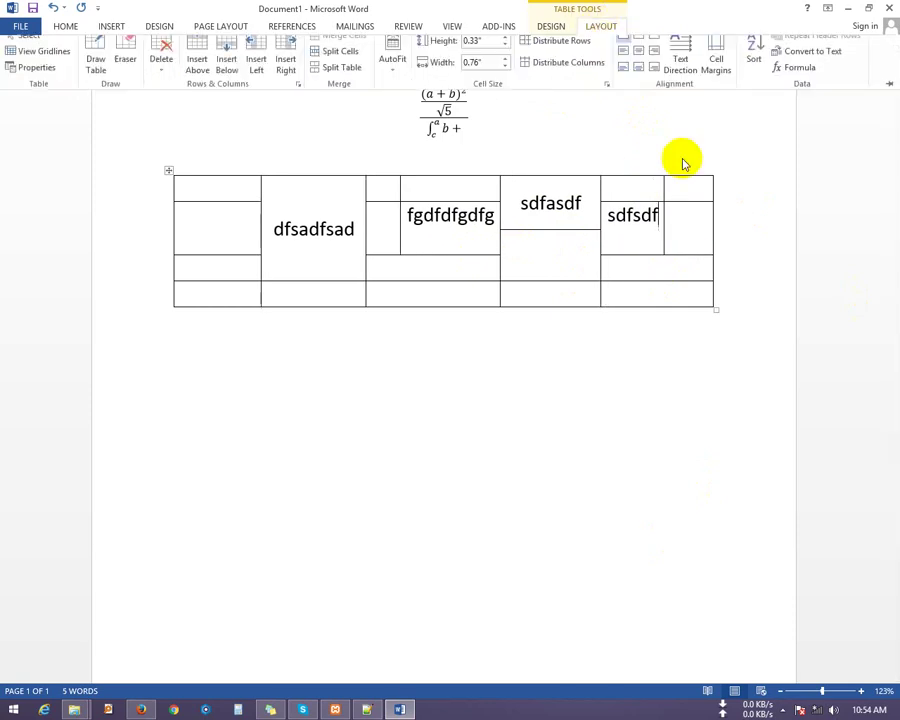
pyautogui.click(690, 62)
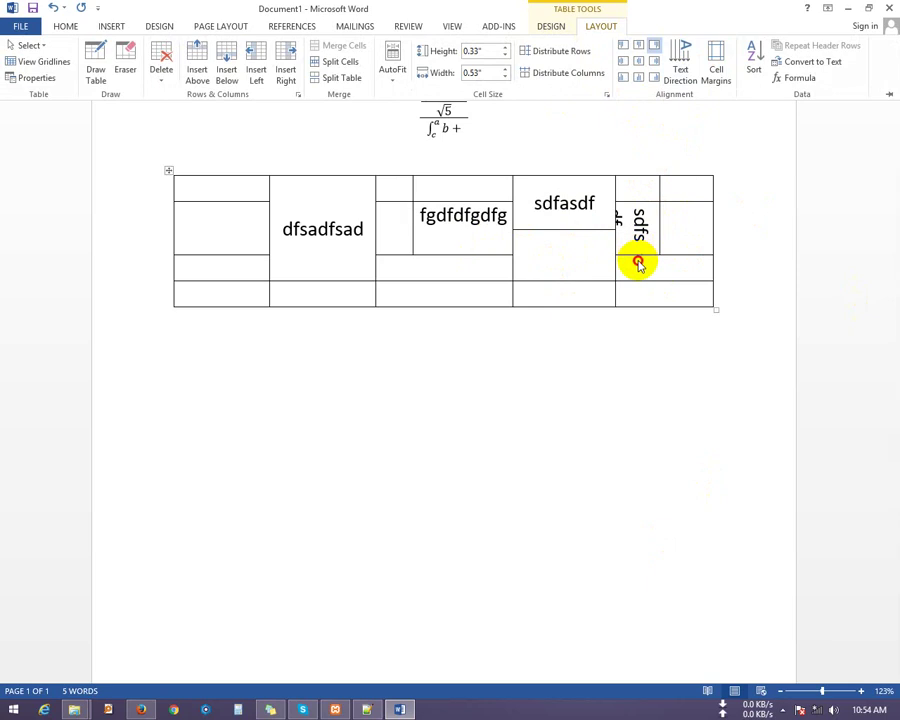
pyautogui.click(638, 262)
pyautogui.moveTo(642, 256); pyautogui.dragTo(636, 356)
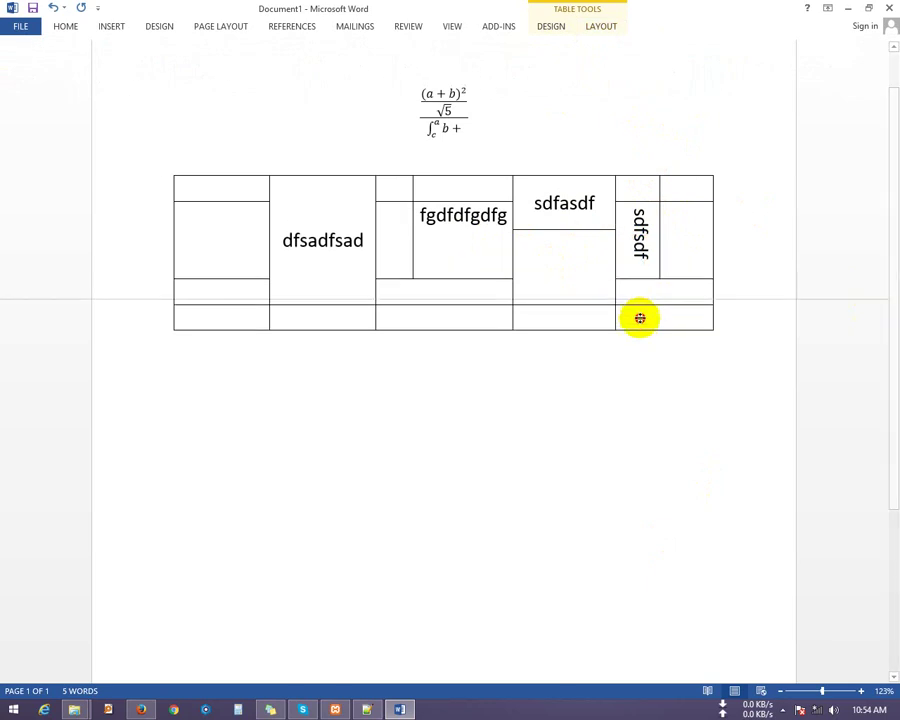
# - Centre the vertical sdfsdf text within its cell using Align Center
pyautogui.click(642, 256)
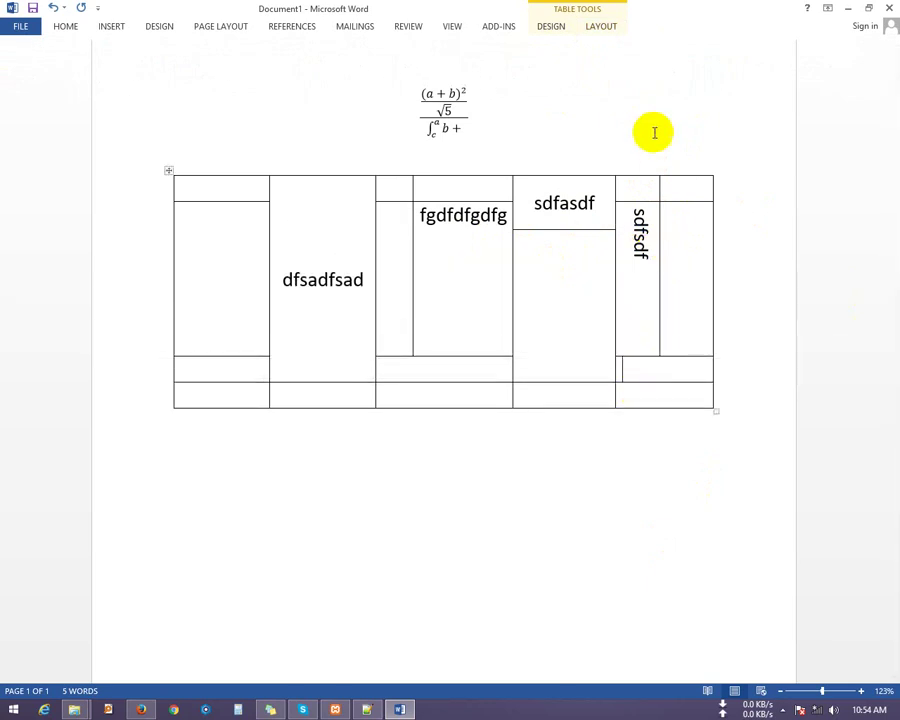
pyautogui.click(604, 28)
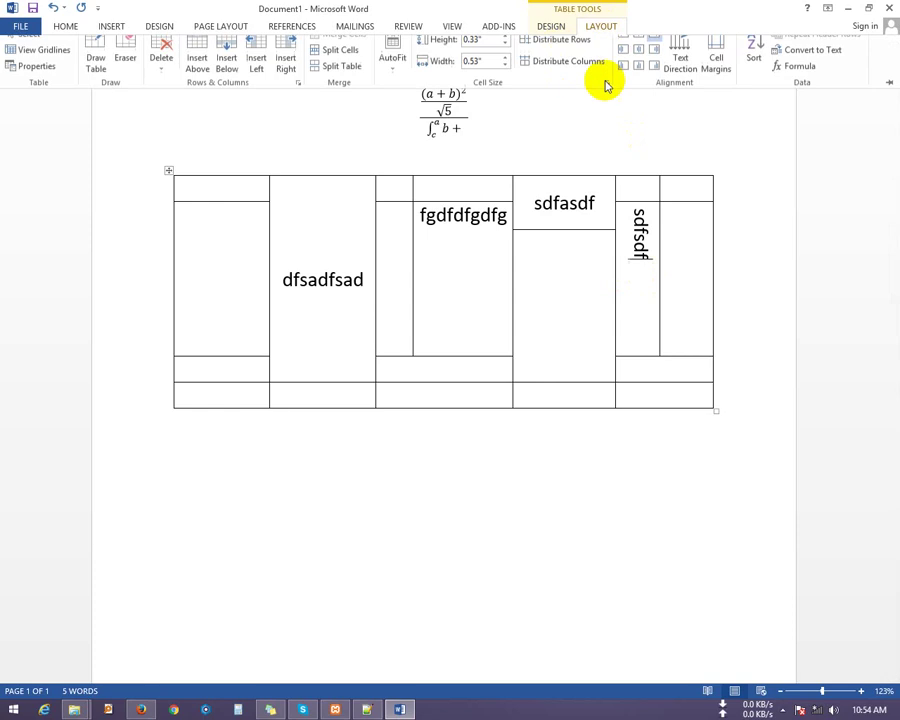
pyautogui.click(637, 68)
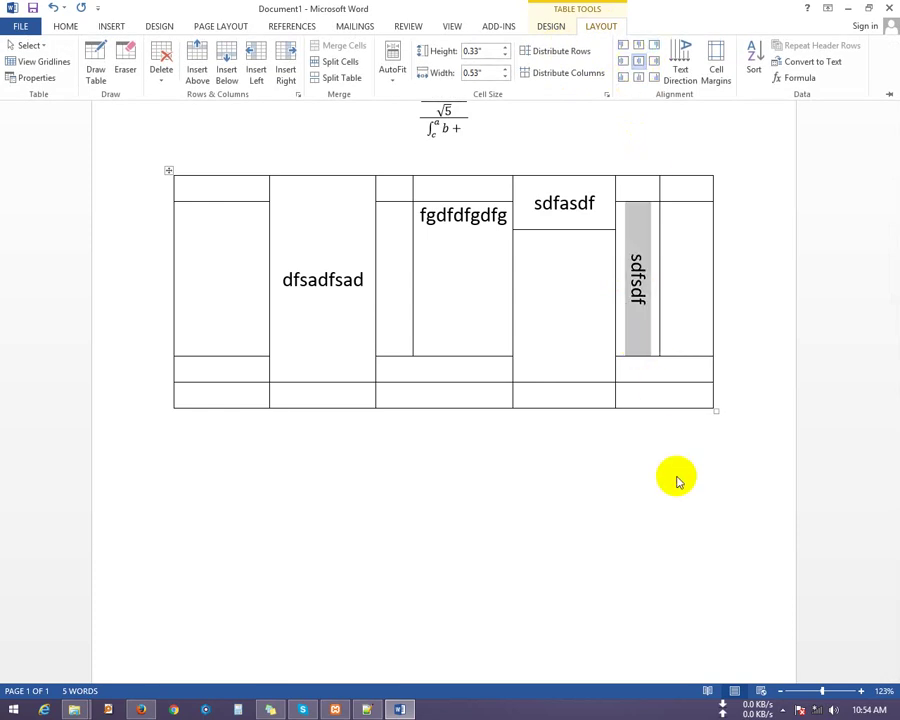
pyautogui.click(660, 310)
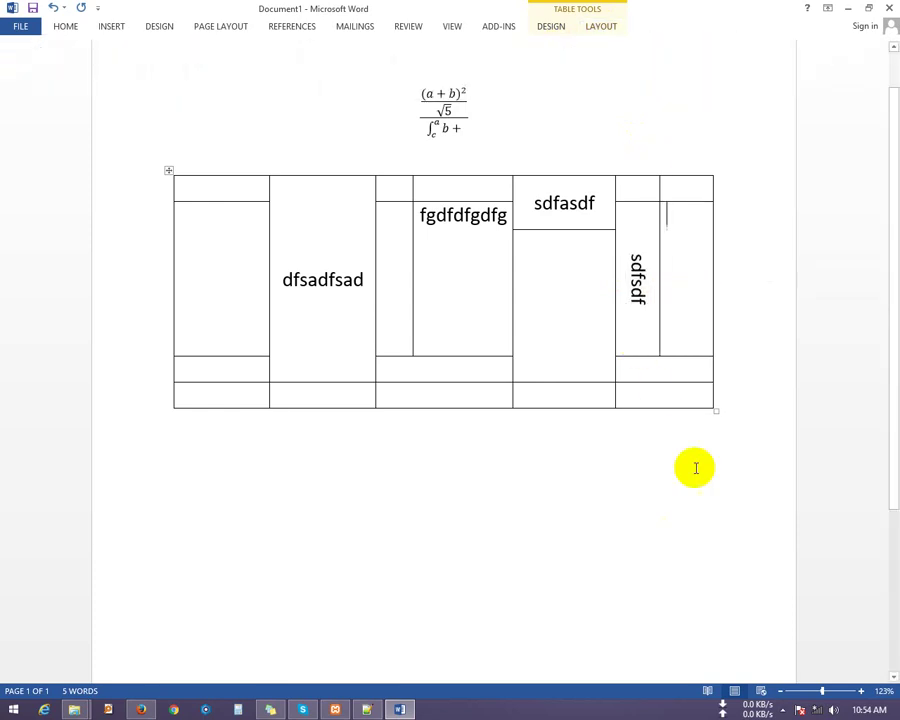
pyautogui.click(484, 506)
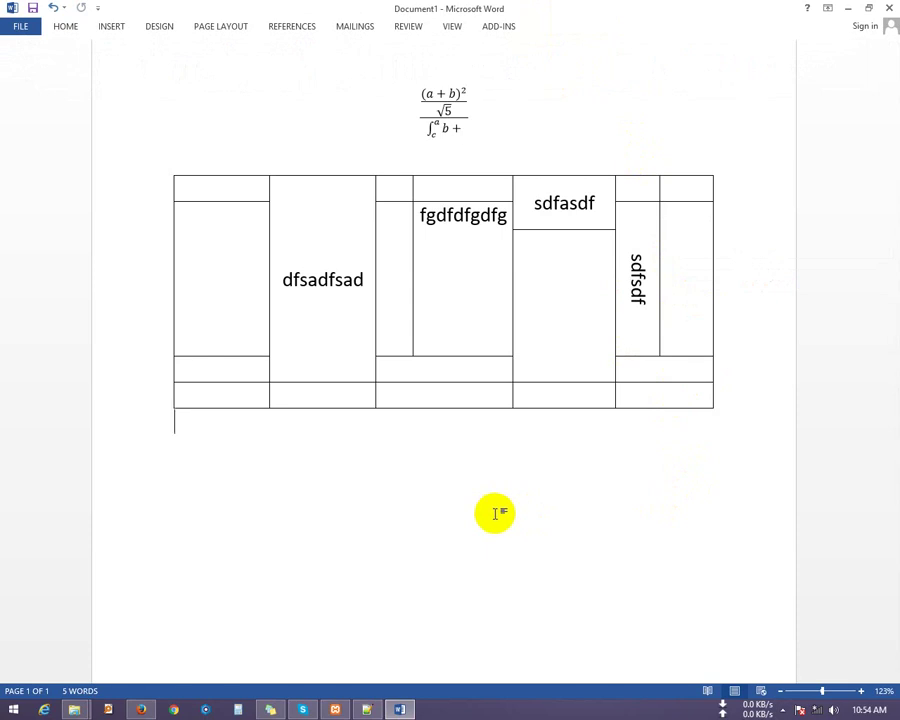
# - Select all, delete the equation and table, and close Word with Don't Save
pyautogui.scroll(1, 494, 513)
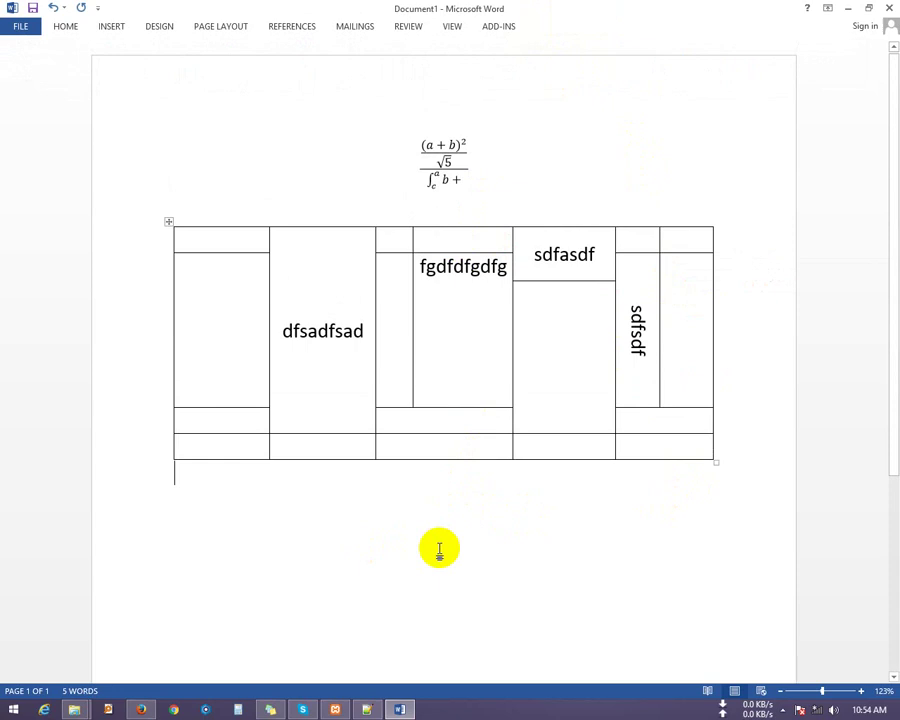
pyautogui.moveTo(96, 233); pyautogui.dragTo(595, 536)
pyautogui.hotkey('ctrl', 'a')
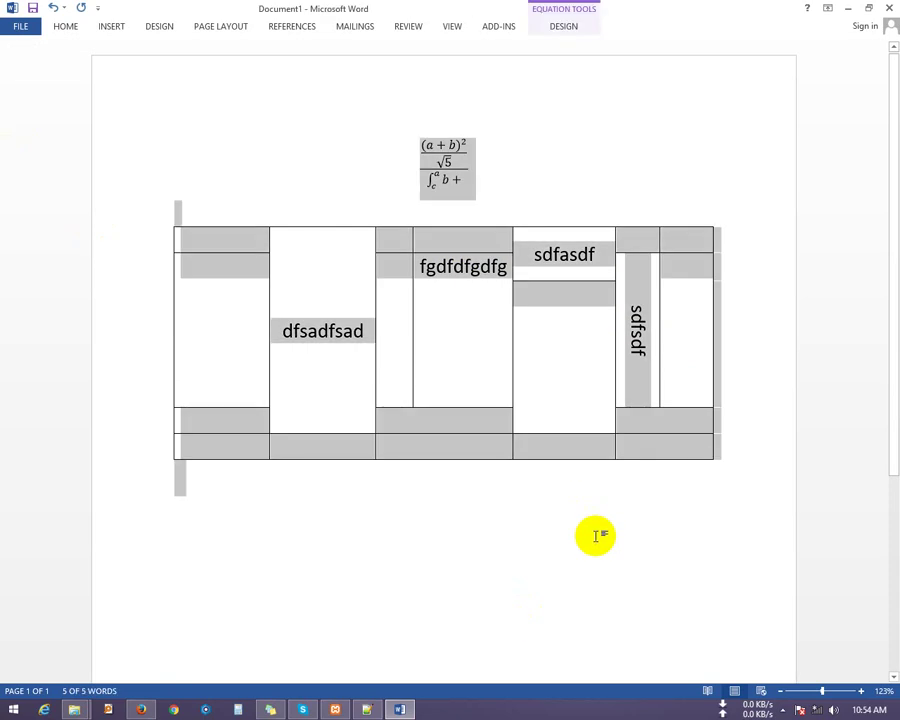
pyautogui.press('Delete')
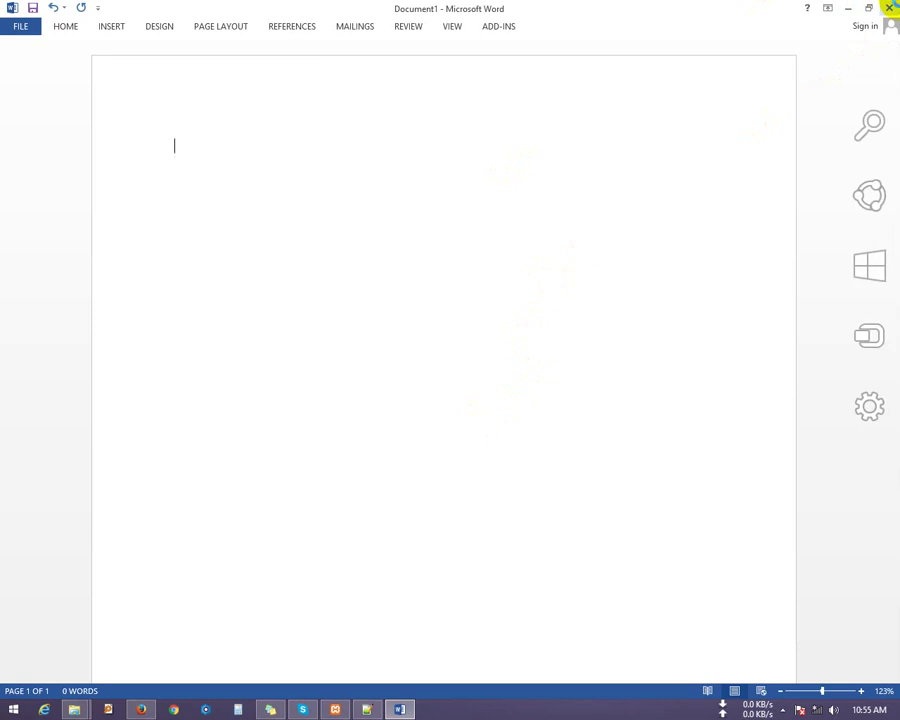
pyautogui.hotkey('alt', 'F4')
pyautogui.click(454, 381)
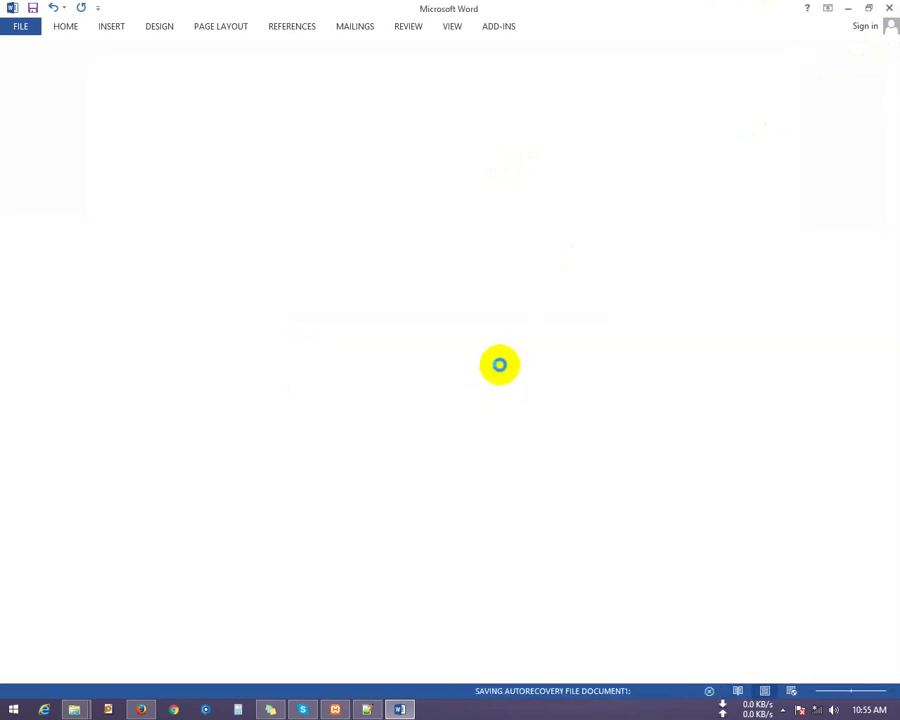
# - Close the MY DOCUMENT window and minimise the tech folder and Notepad++
pyautogui.click(882, 7)
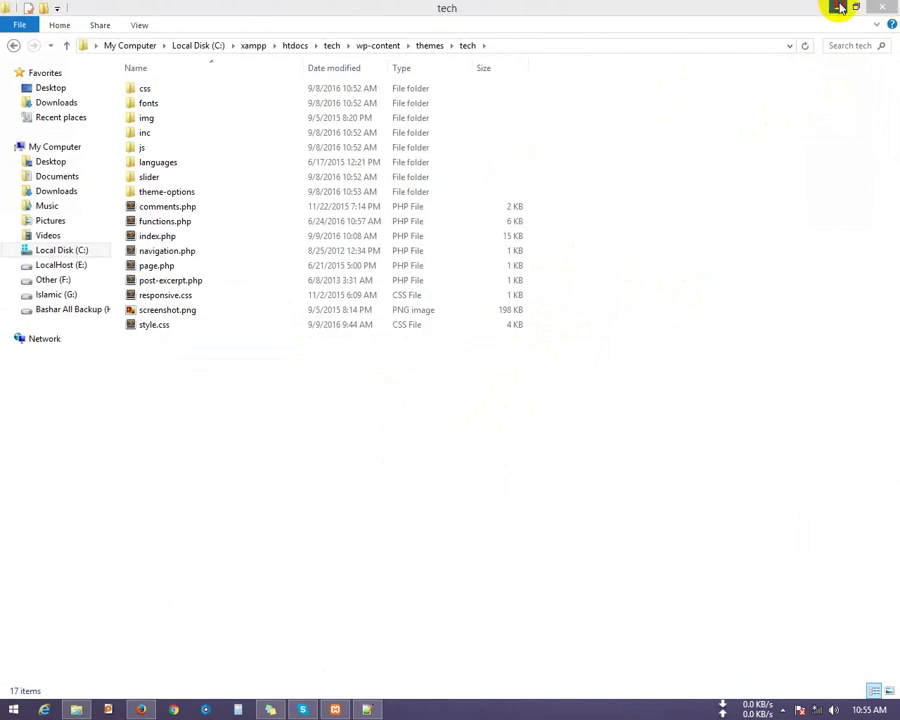
pyautogui.click(837, 7)
pyautogui.click(840, 8)
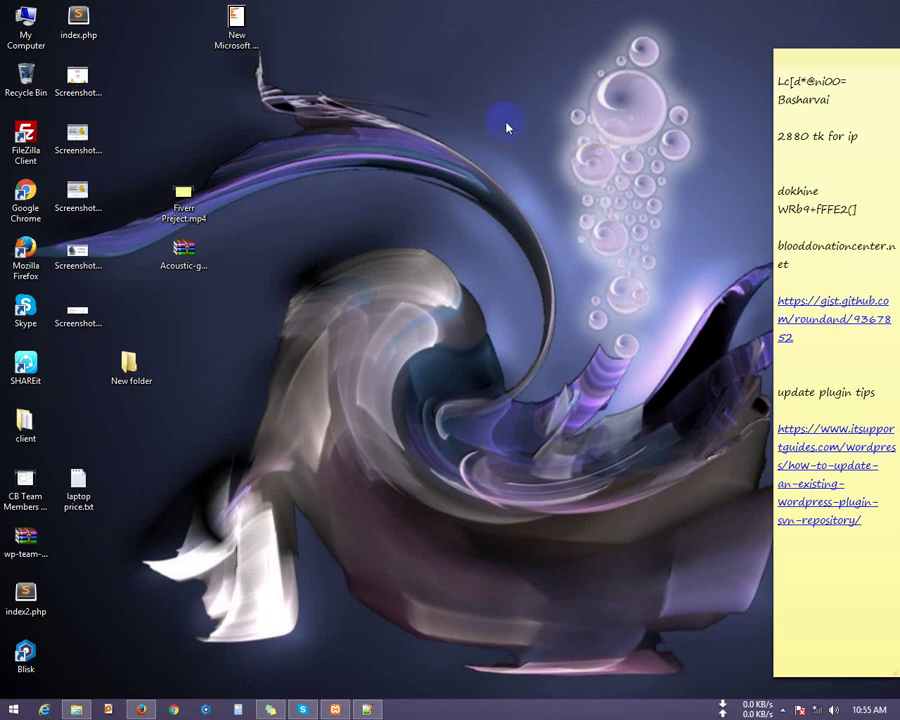
pyautogui.rightClick(423, 158)
pyautogui.click(461, 197)
pyautogui.rightClick(447, 174)
pyautogui.click(500, 213)
pyautogui.rightClick(478, 210)
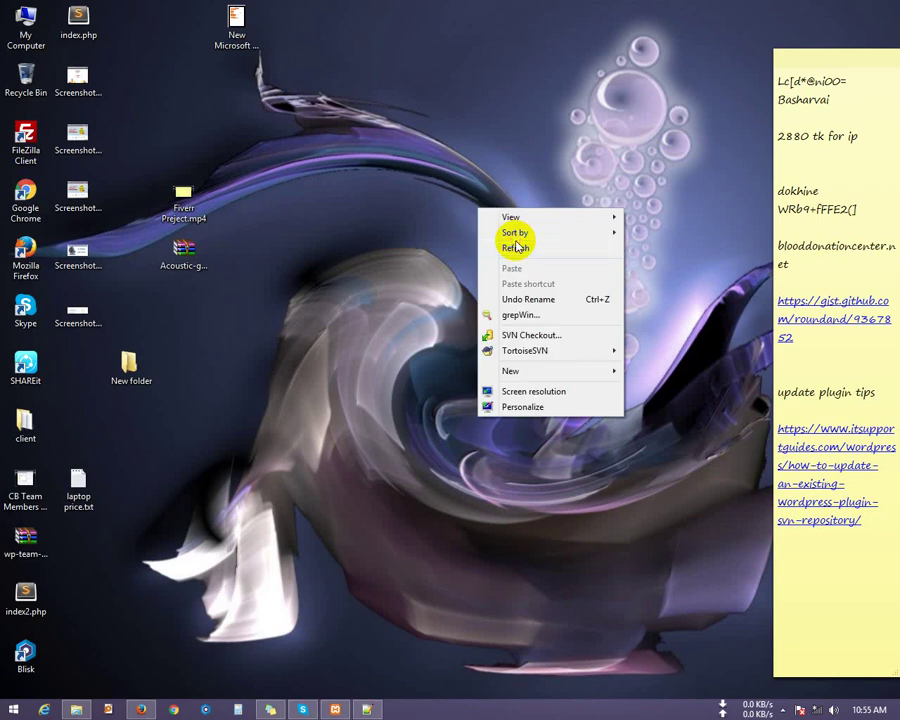
pyautogui.click(516, 246)
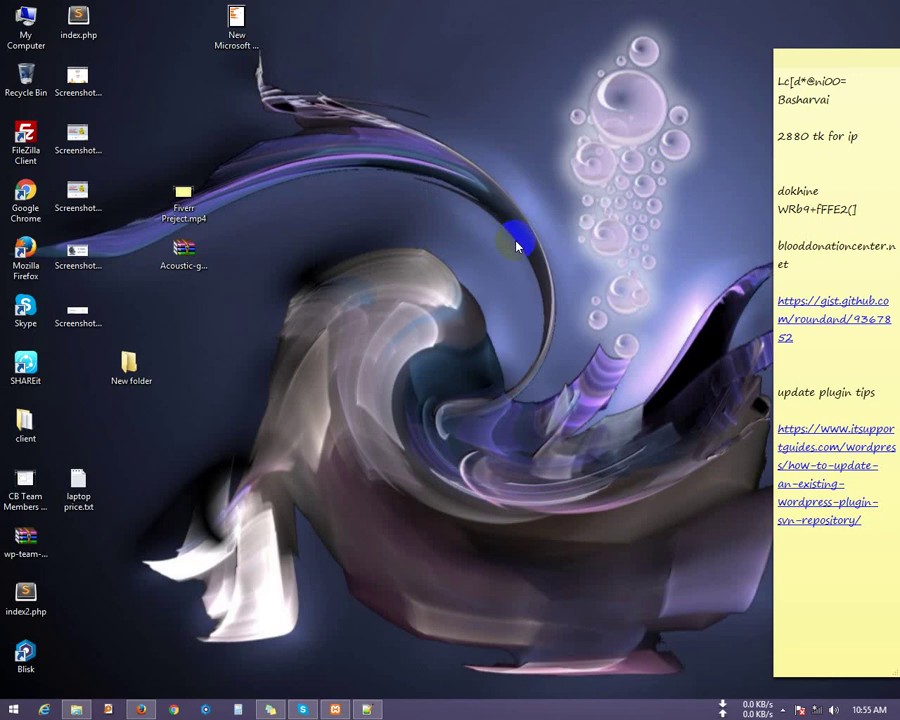